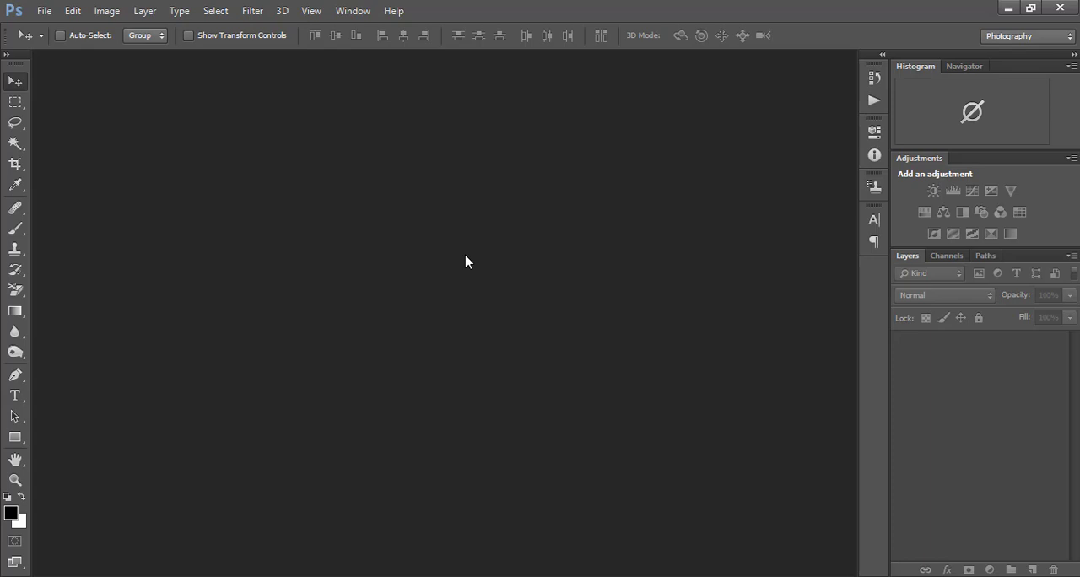
- Start a new document measuring 3.5 inches wide by 2 inches high
{"action": "left_click", "coordinate": [466, 261]}
{"action": "left_click", "coordinate": [44, 11]}
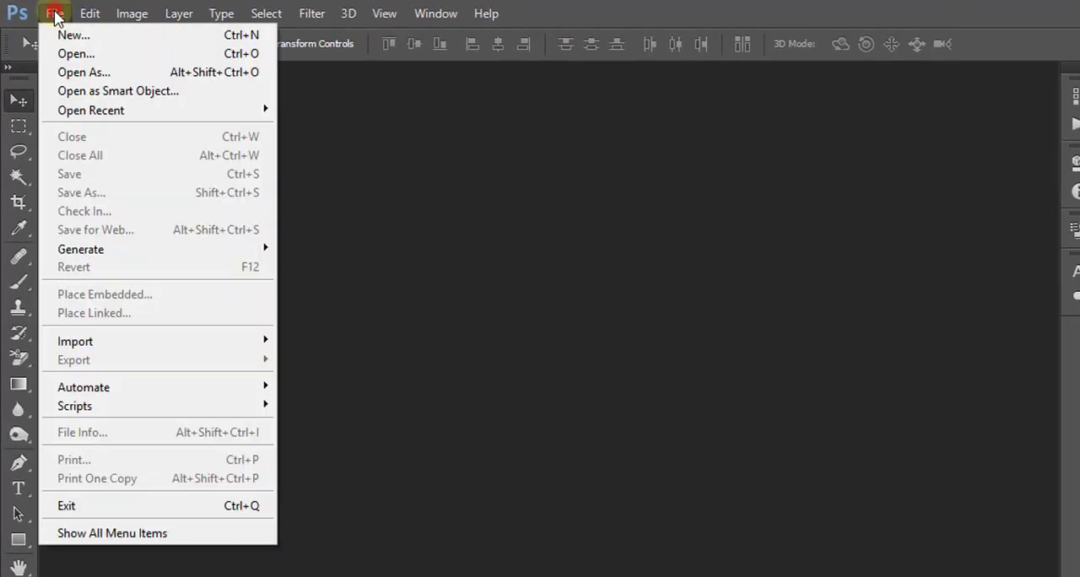
{"action": "left_click", "coordinate": [97, 36]}
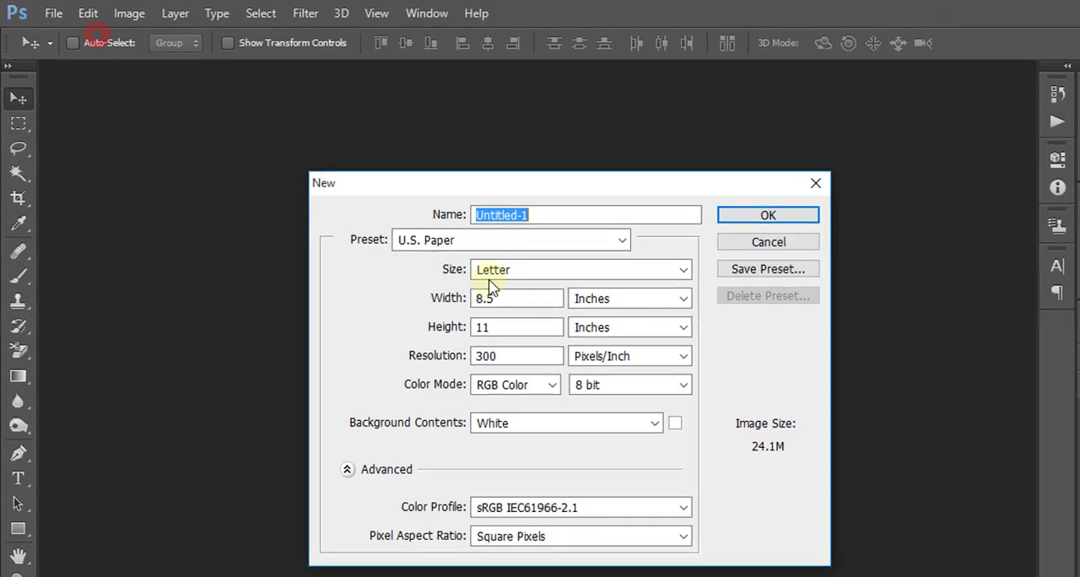
{"action": "left_click_drag", "start_coordinate": [613, 191], "coordinate": [599, 191]}
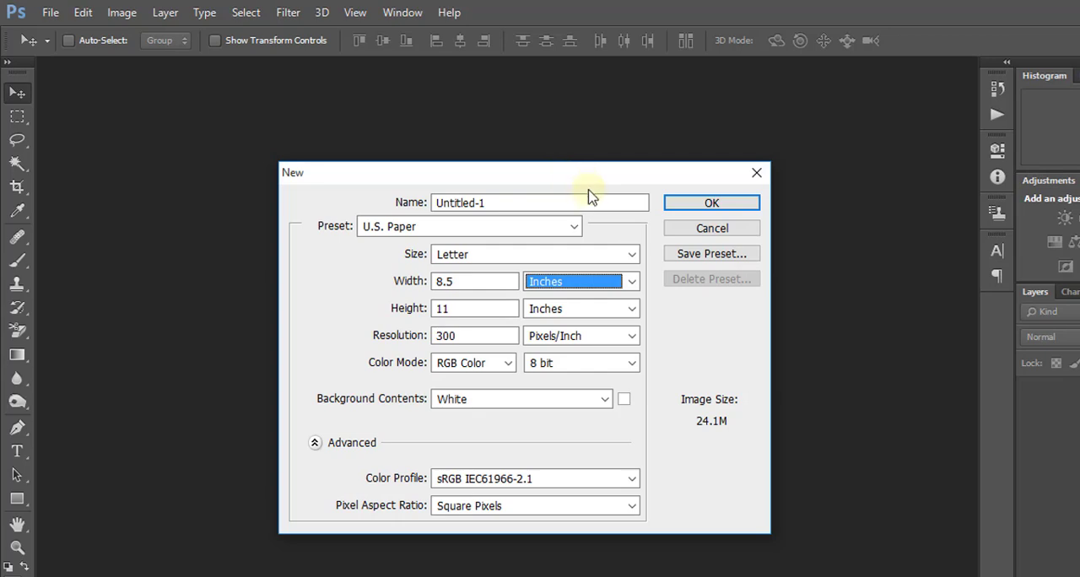
{"action": "left_click", "coordinate": [631, 283]}
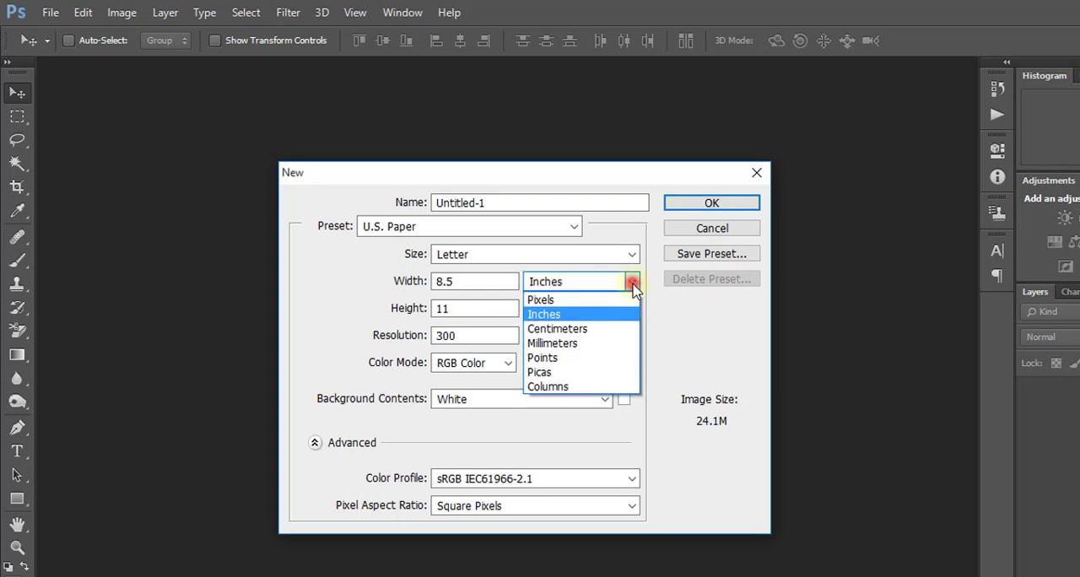
{"action": "left_click", "coordinate": [544, 314]}
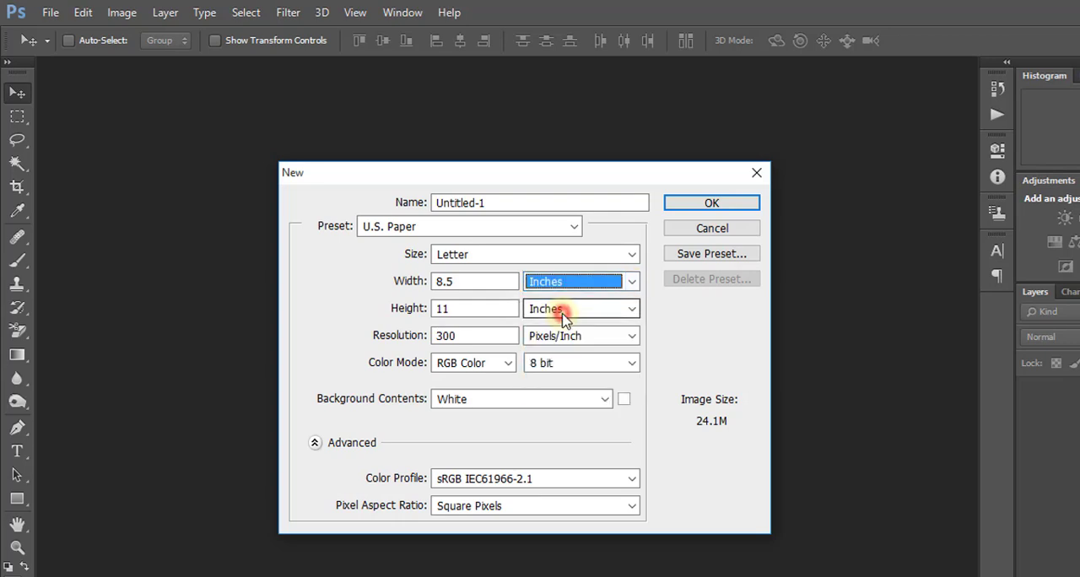
{"action": "double_click", "coordinate": [470, 279]}
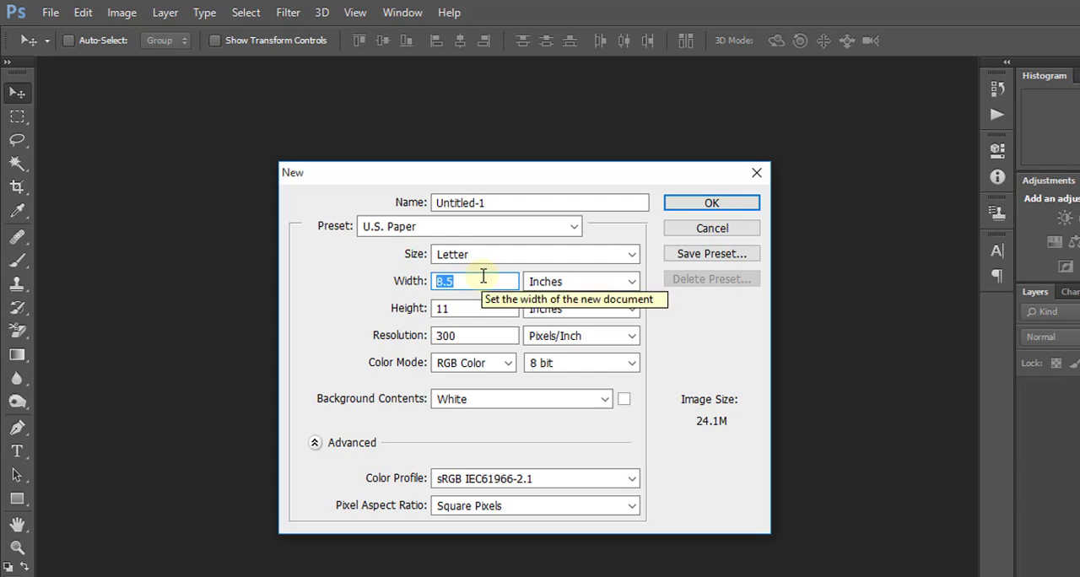
{"action": "type", "text": "3.5"}
{"action": "double_click", "coordinate": [454, 309]}
{"action": "type", "text": "2"}
- Create the document at 300 pixels/inch in RGB Color and dock its floating window as a tab
{"action": "left_click", "coordinate": [459, 336]}
{"action": "double_click", "coordinate": [463, 336]}
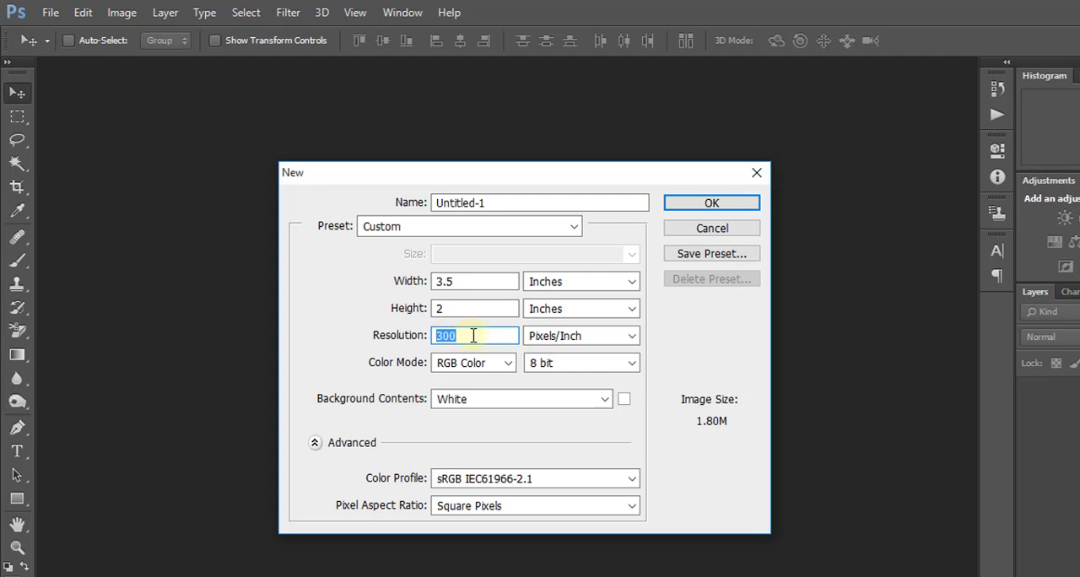
{"action": "left_click", "coordinate": [509, 364]}
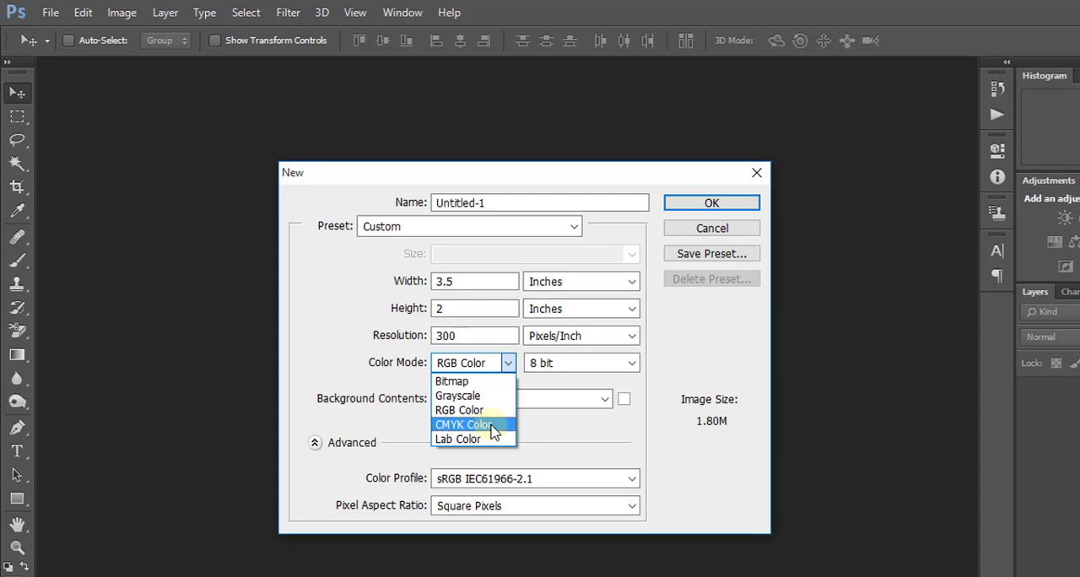
{"action": "left_click", "coordinate": [485, 412]}
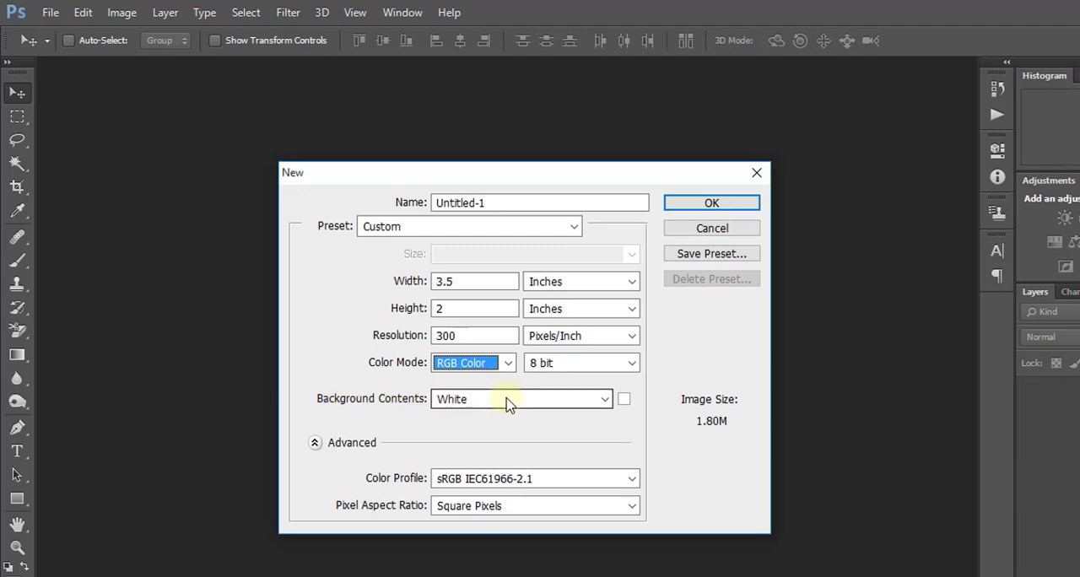
{"action": "left_click", "coordinate": [707, 205]}
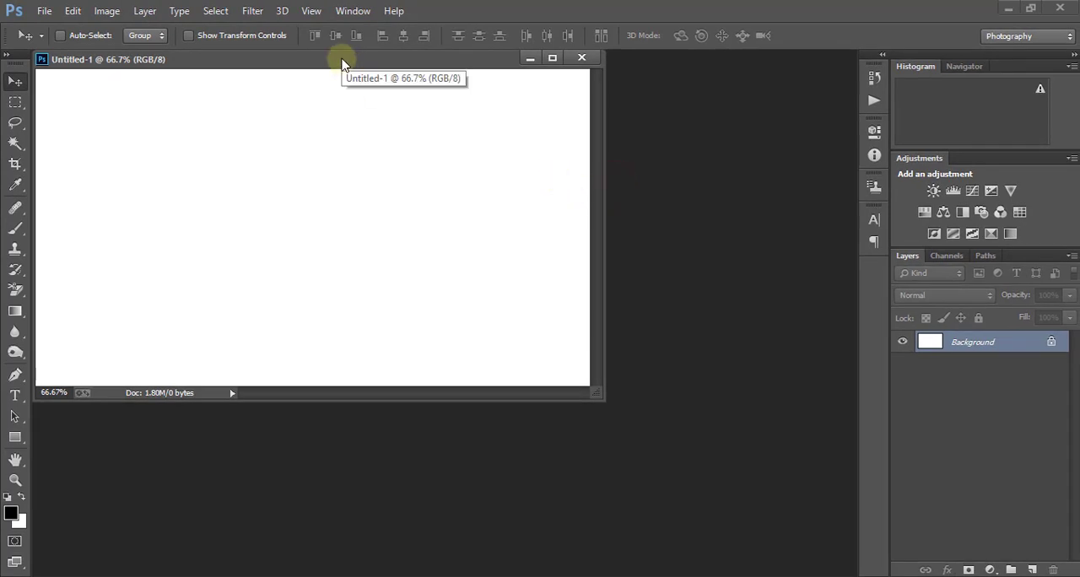
{"action": "left_click_drag", "start_coordinate": [342, 63], "coordinate": [461, 59]}
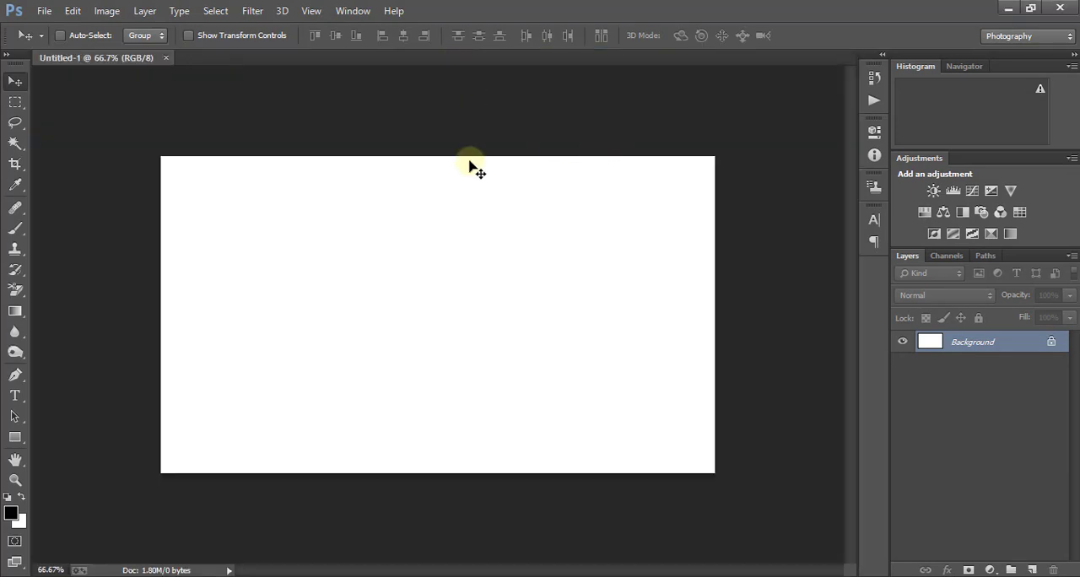
- Draw a rounded rectangle about 546 × 295 px with a 10 px radius in the canvas's lower-left corner
{"action": "scroll", "coordinate": [468, 161], "scroll_direction": "up", "scroll_amount": 2}
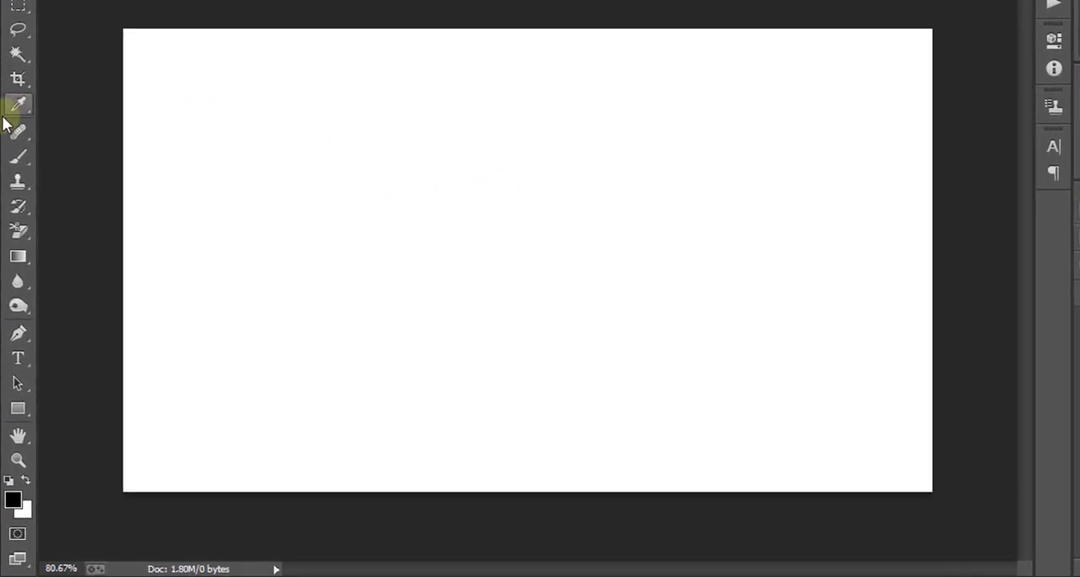
{"action": "left_click", "coordinate": [19, 412]}
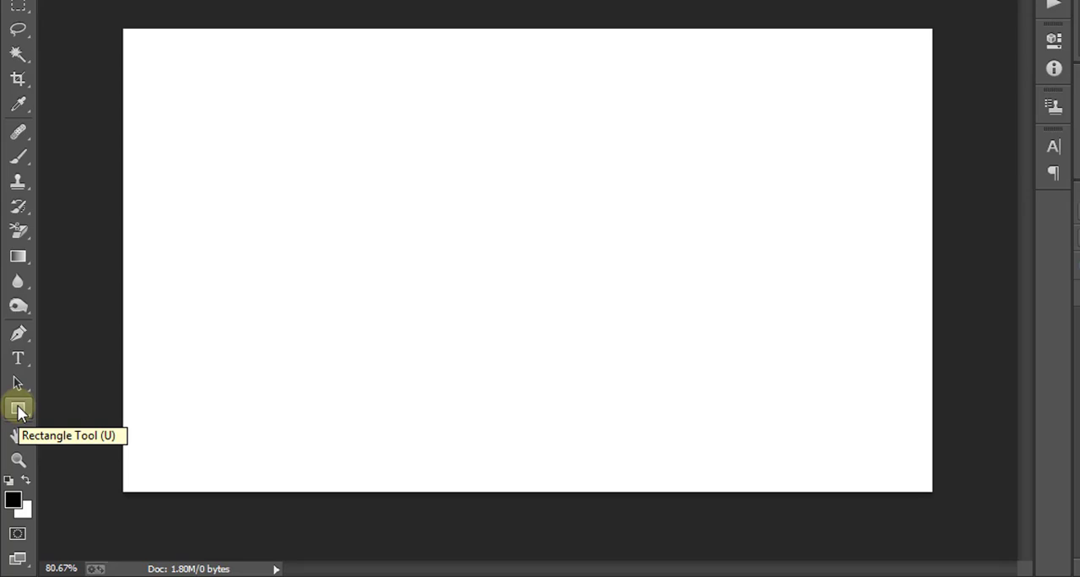
{"action": "right_click", "coordinate": [20, 411]}
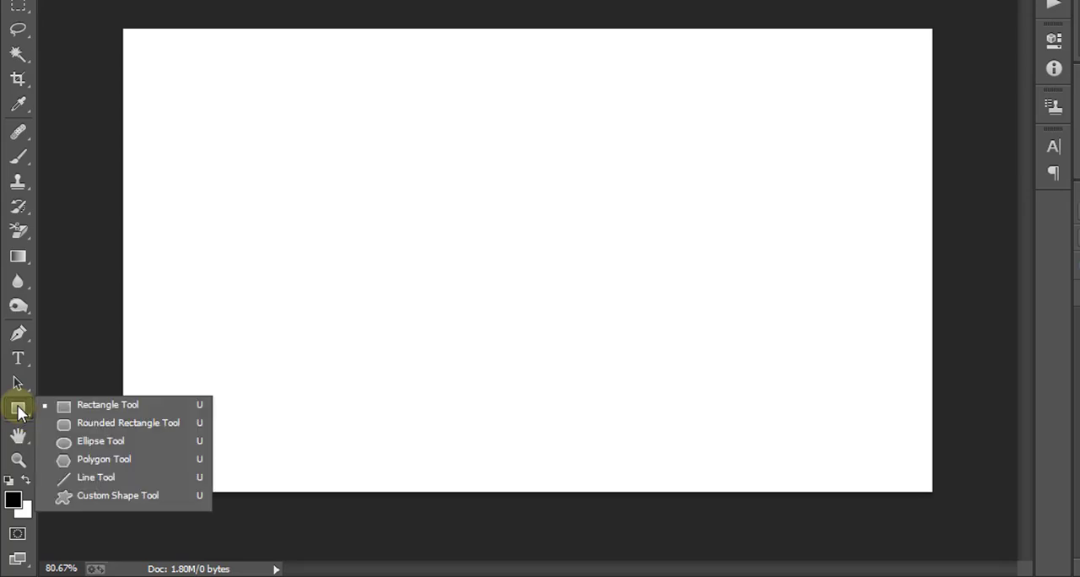
{"action": "left_click", "coordinate": [154, 424]}
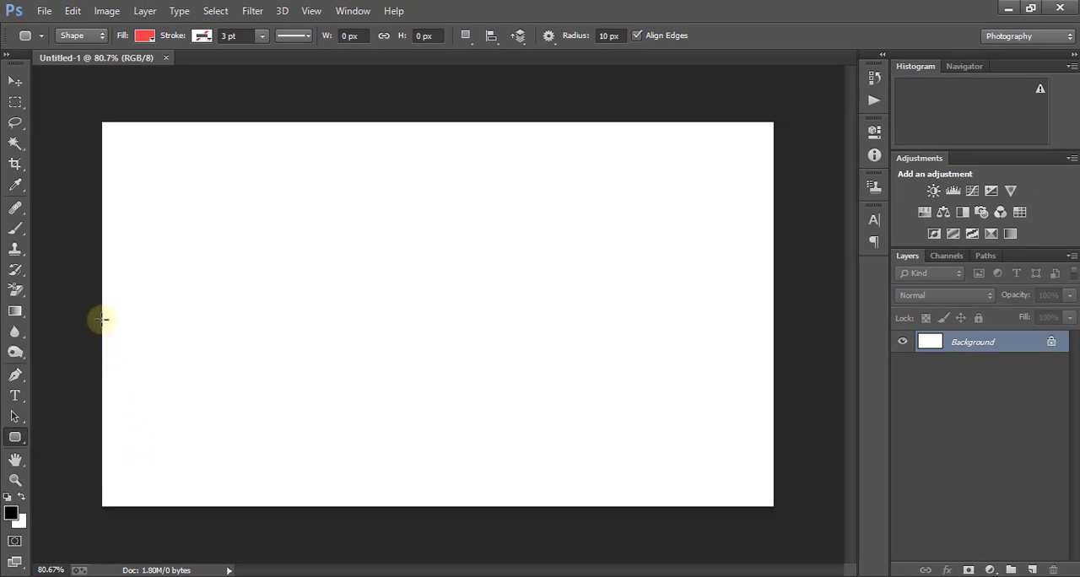
{"action": "left_click_drag", "start_coordinate": [103, 316], "coordinate": [450, 504]}
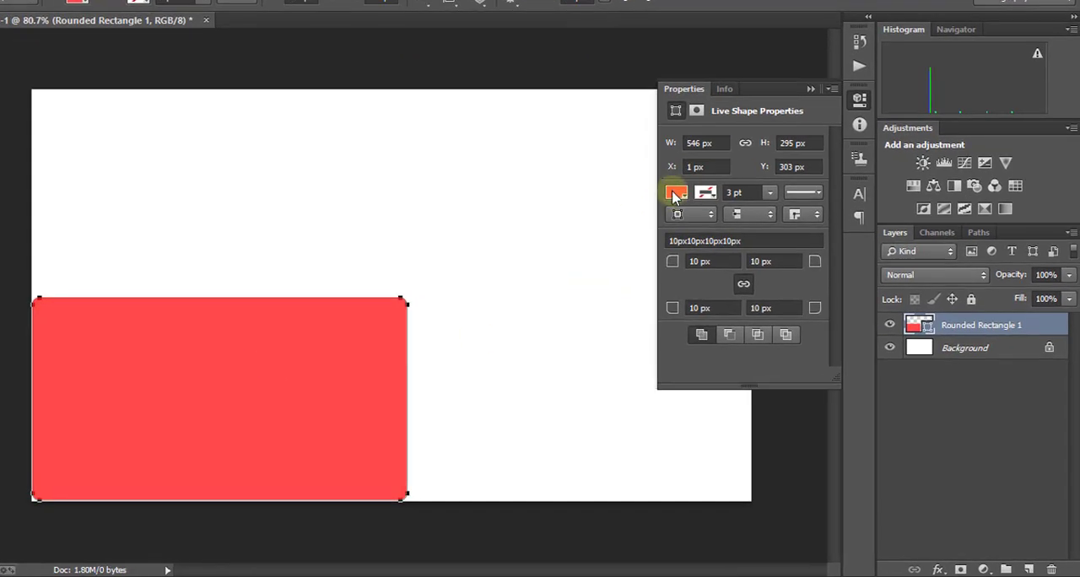
- Change the rounded rectangle's fill to dark gray #353434
{"action": "left_click", "coordinate": [676, 194]}
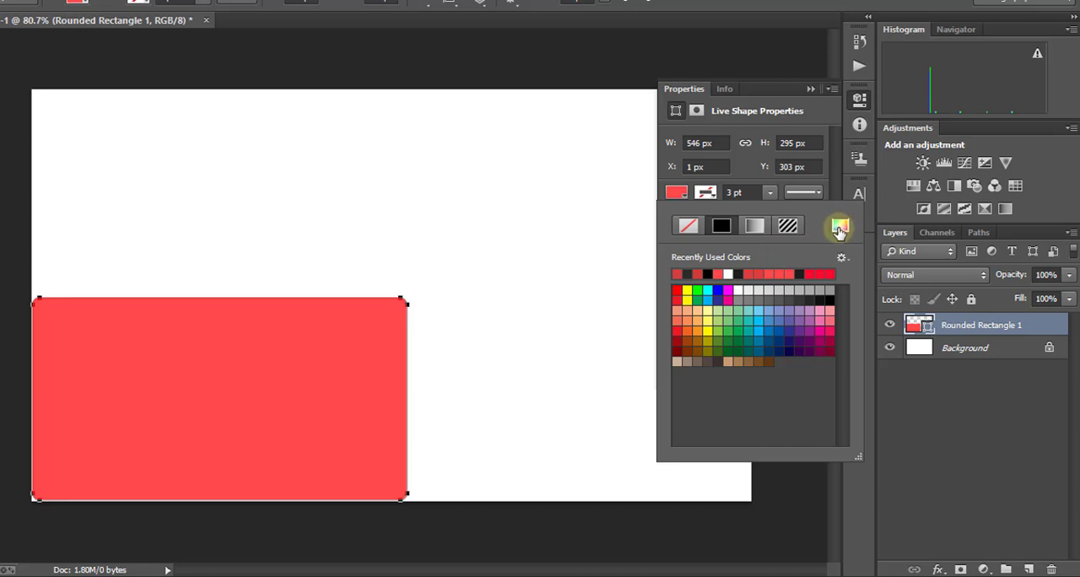
{"action": "left_click", "coordinate": [840, 226]}
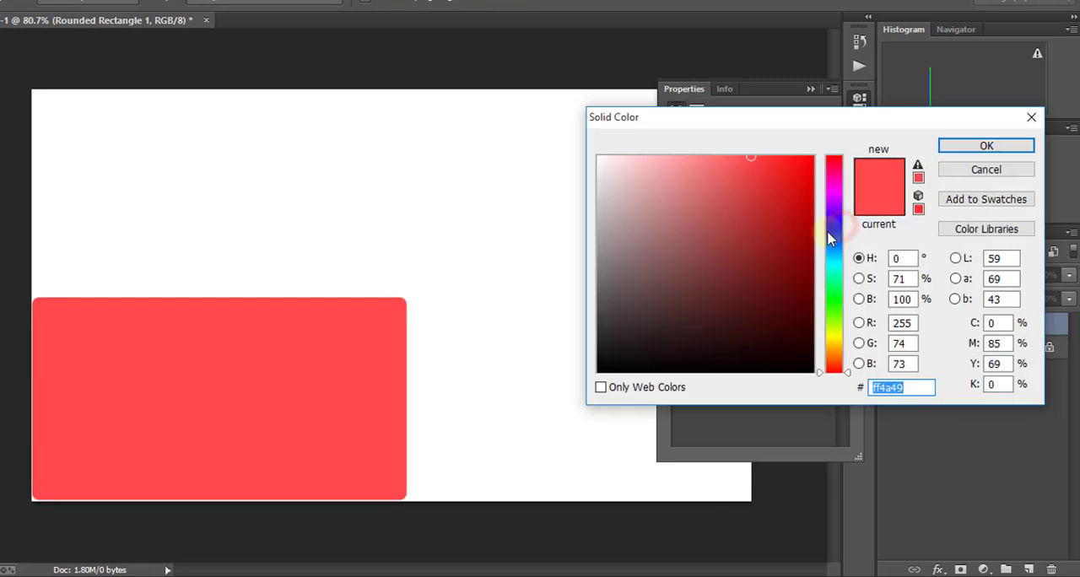
{"action": "mouse_move", "coordinate": [611, 324]}
{"action": "left_mouse_down"}
{"action": "mouse_move", "coordinate": [602, 309]}
{"action": "mouse_move", "coordinate": [603, 328]}
{"action": "left_mouse_up"}
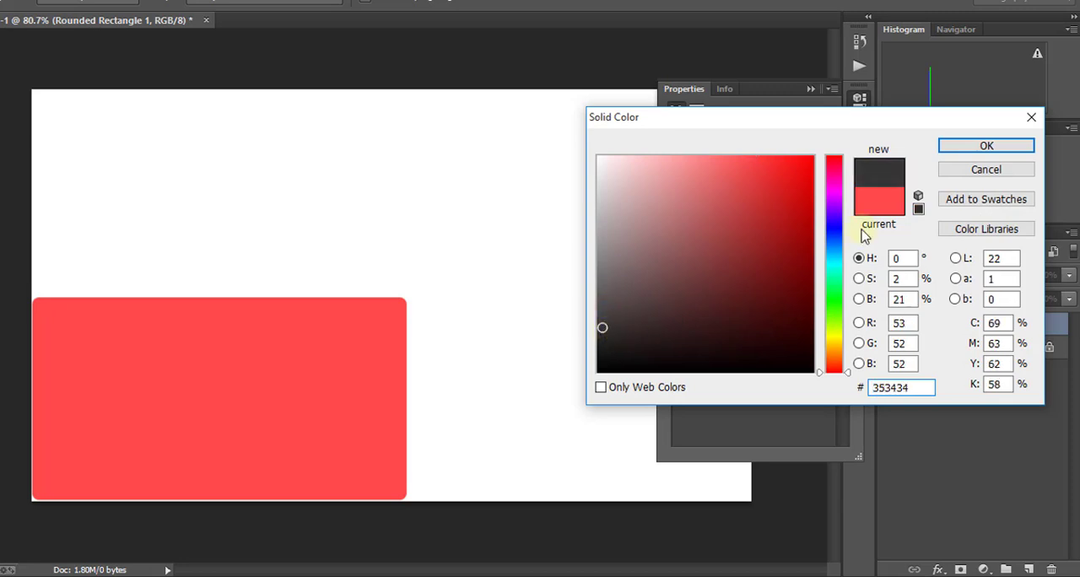
{"action": "left_click", "coordinate": [977, 151]}
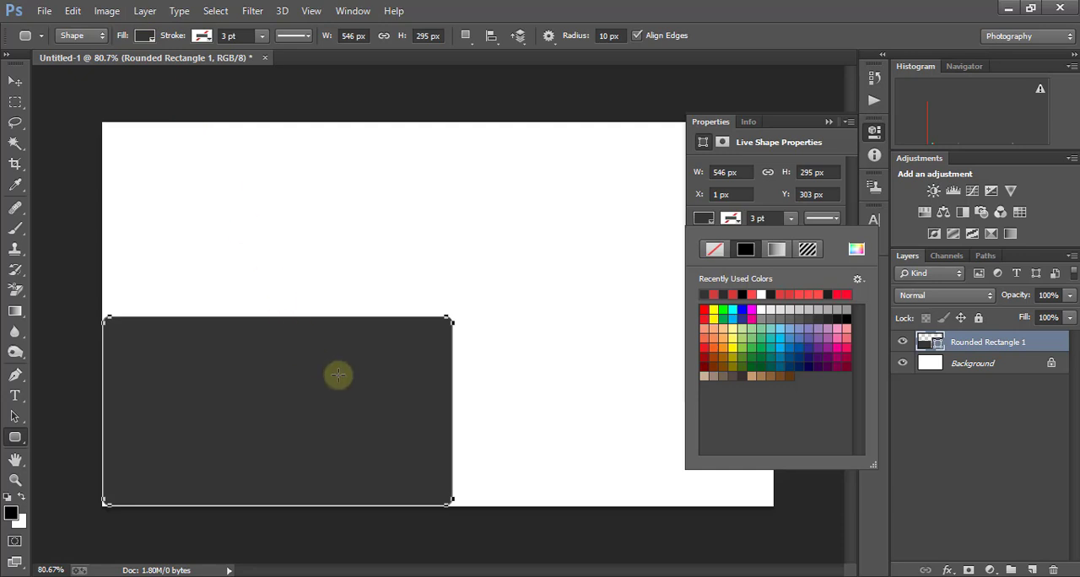
{"action": "left_click", "coordinate": [829, 123]}
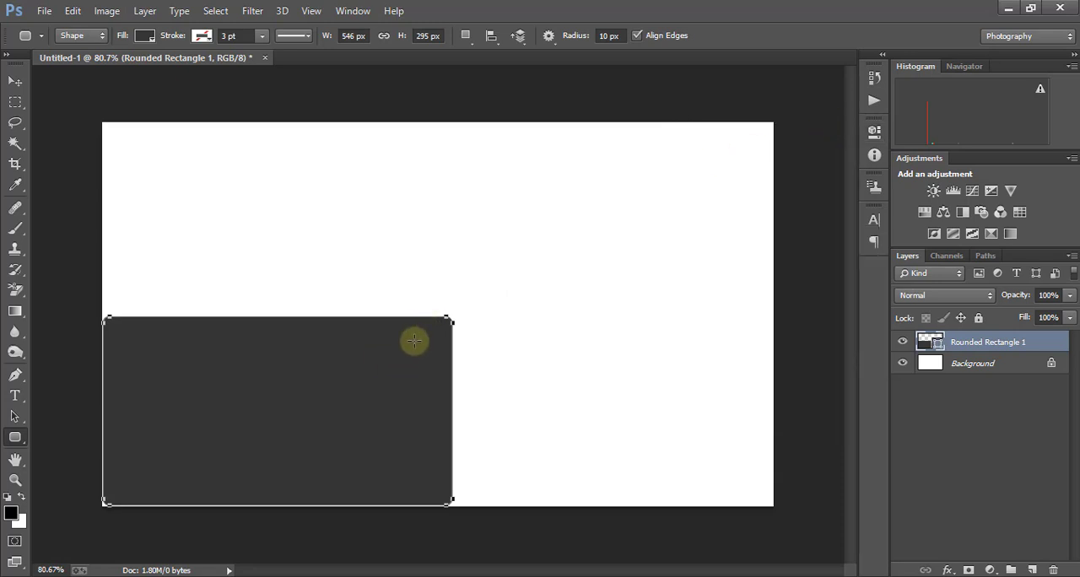
- Slant the dark rectangle's right side outward toward the top, and shift the shape slightly past the canvas's left edge
{"action": "key", "text": "ctrl+t"}
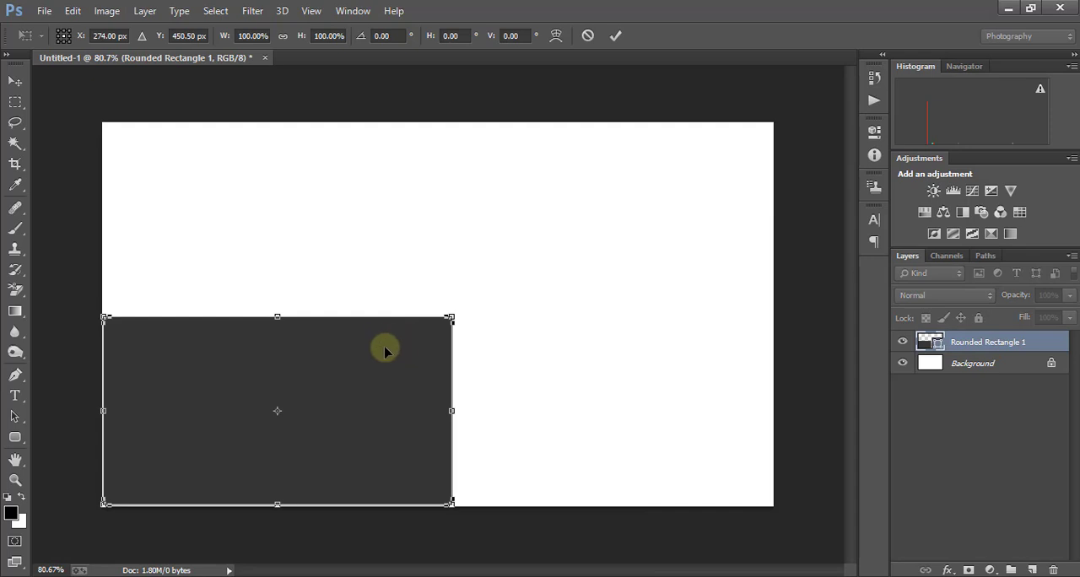
{"action": "right_click", "coordinate": [382, 351]}
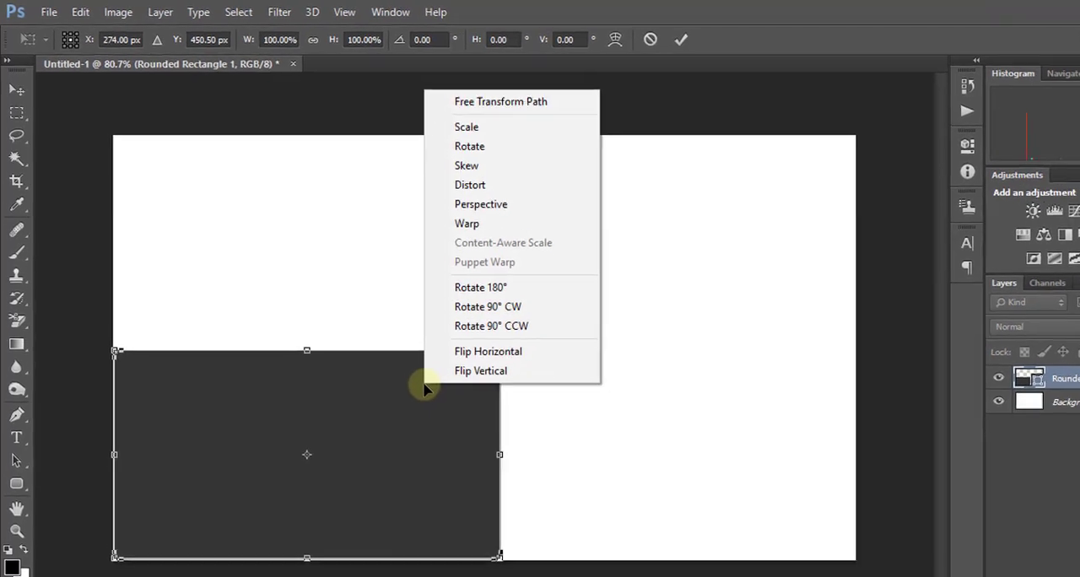
{"action": "left_click", "coordinate": [520, 173]}
{"action": "left_click_drag", "start_coordinate": [509, 357], "coordinate": [502, 376]}
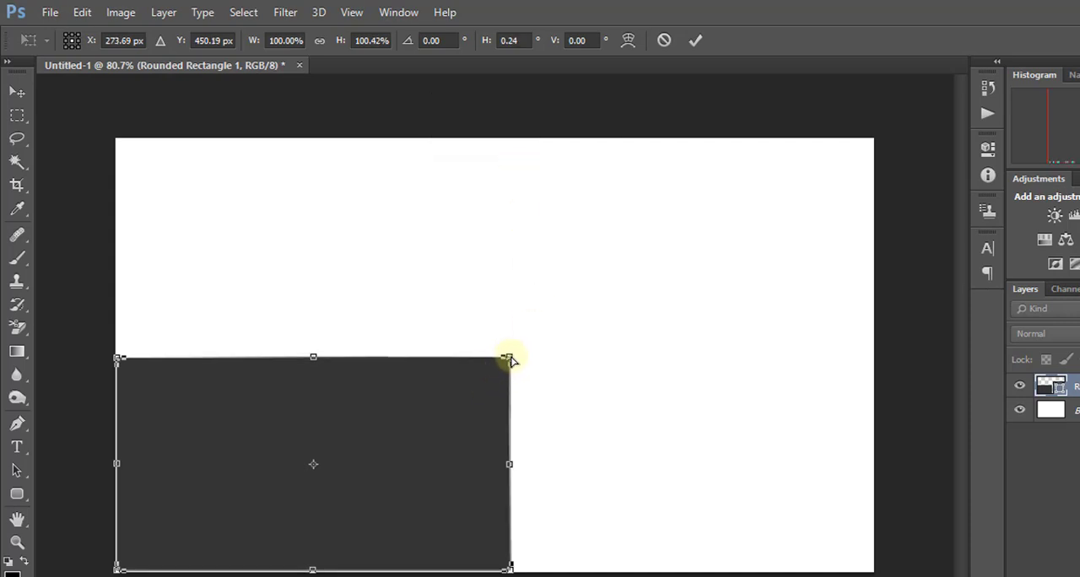
{"action": "left_click_drag", "start_coordinate": [509, 357], "coordinate": [587, 354]}
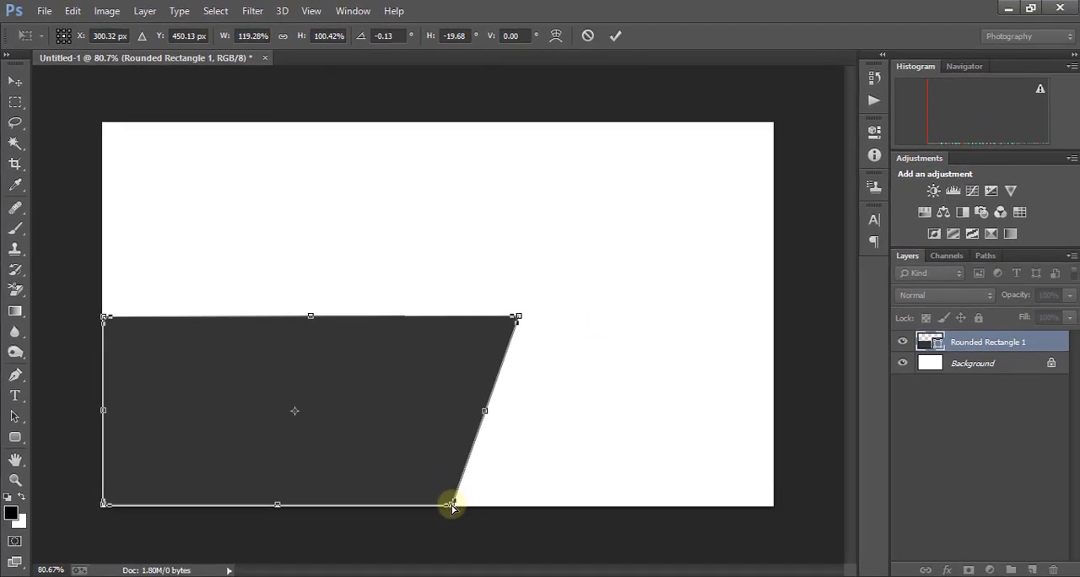
{"action": "left_click_drag", "start_coordinate": [452, 507], "coordinate": [433, 504]}
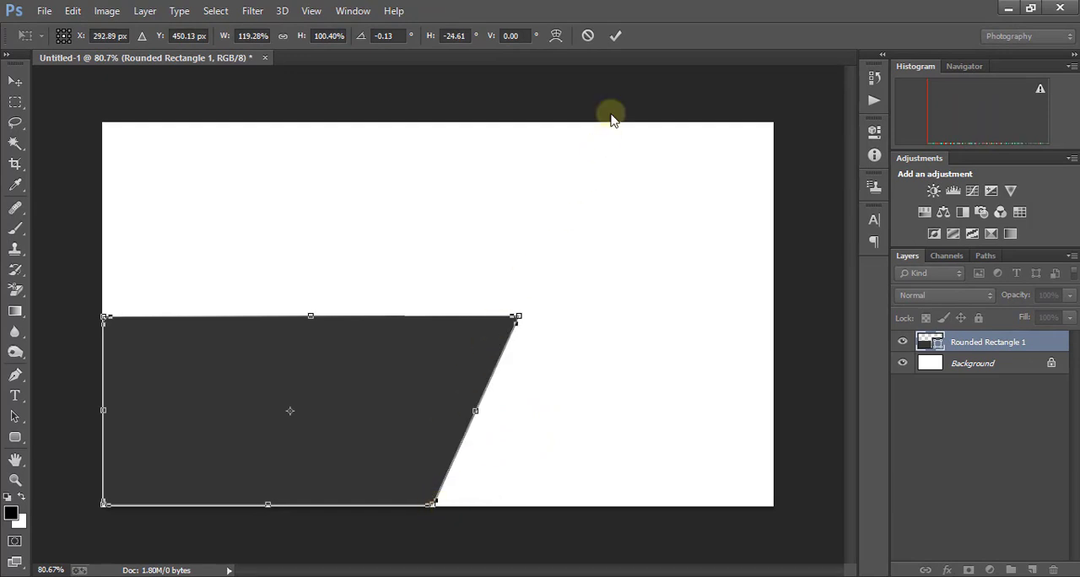
{"action": "left_click", "coordinate": [615, 36]}
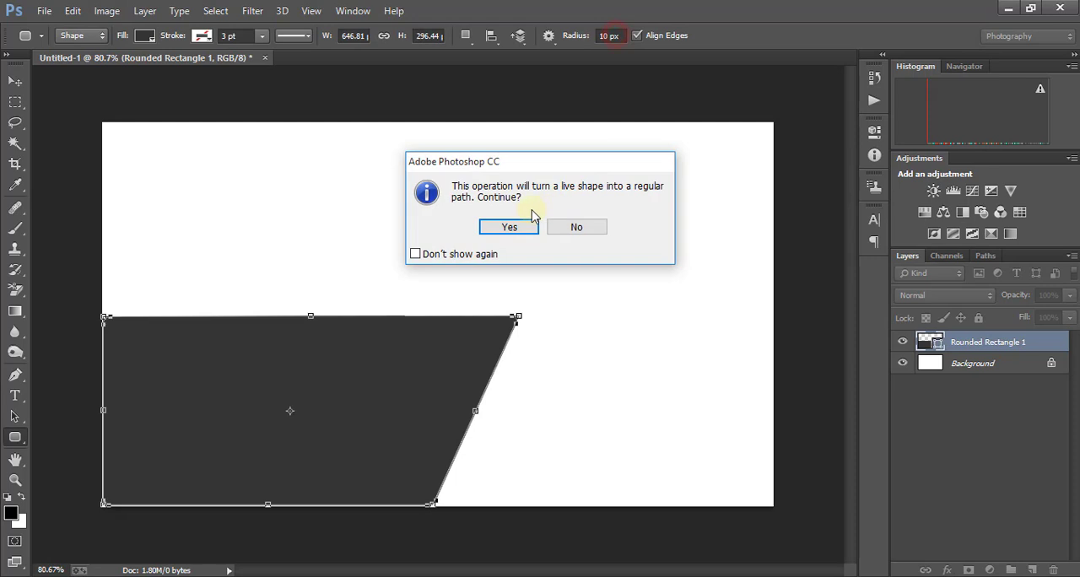
{"action": "left_click", "coordinate": [510, 227]}
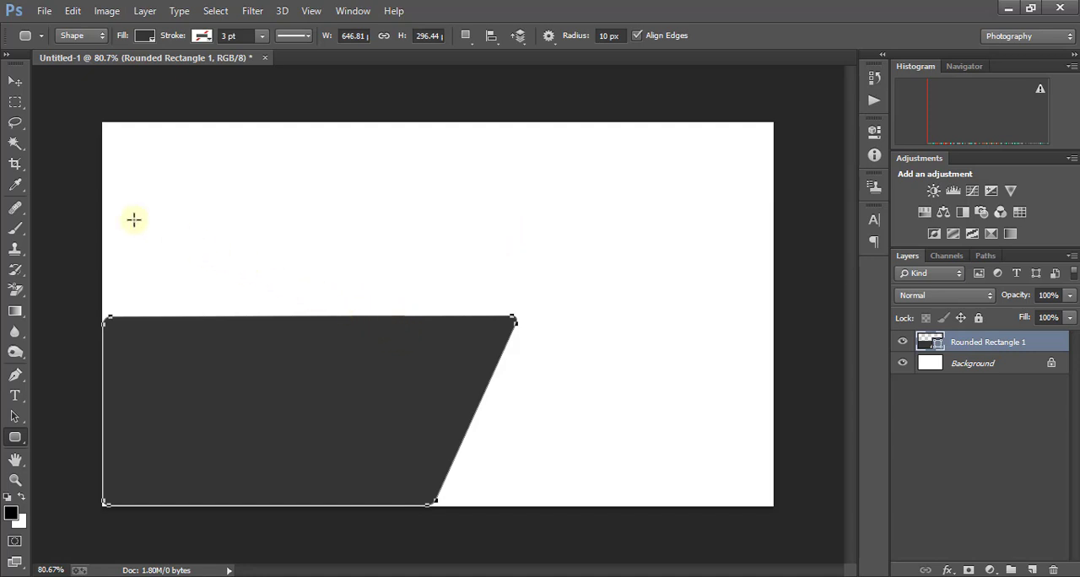
{"action": "left_click", "coordinate": [12, 83]}
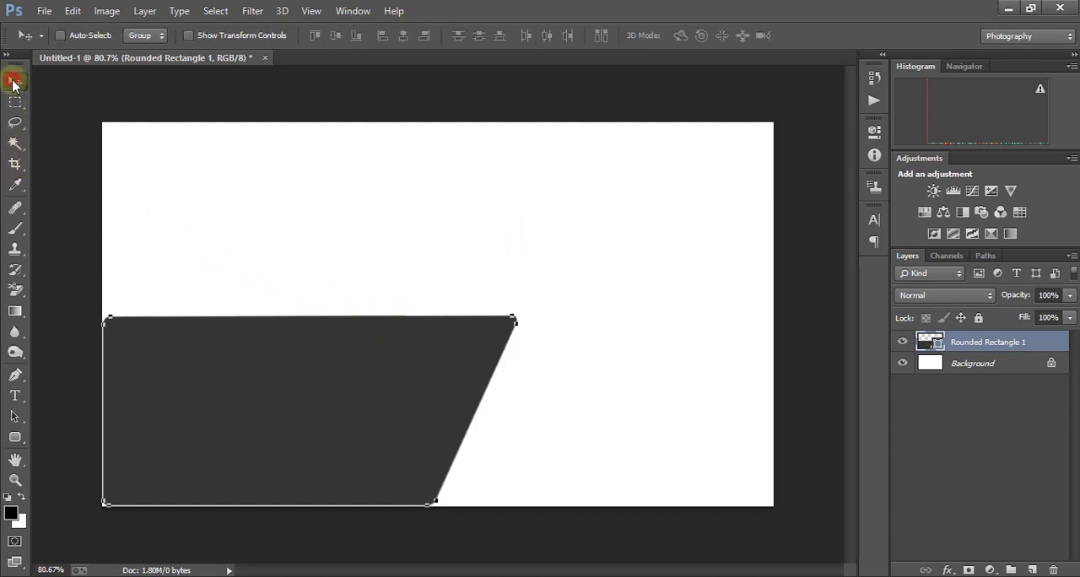
{"action": "mouse_move", "coordinate": [260, 378]}
{"action": "left_mouse_down"}
{"action": "mouse_move", "coordinate": [323, 345]}
{"action": "mouse_move", "coordinate": [343, 304]}
{"action": "mouse_move", "coordinate": [300, 307]}
{"action": "mouse_move", "coordinate": [295, 345]}
{"action": "mouse_move", "coordinate": [306, 357]}
{"action": "mouse_move", "coordinate": [286, 357]}
{"action": "mouse_move", "coordinate": [255, 386]}
{"action": "left_mouse_up"}
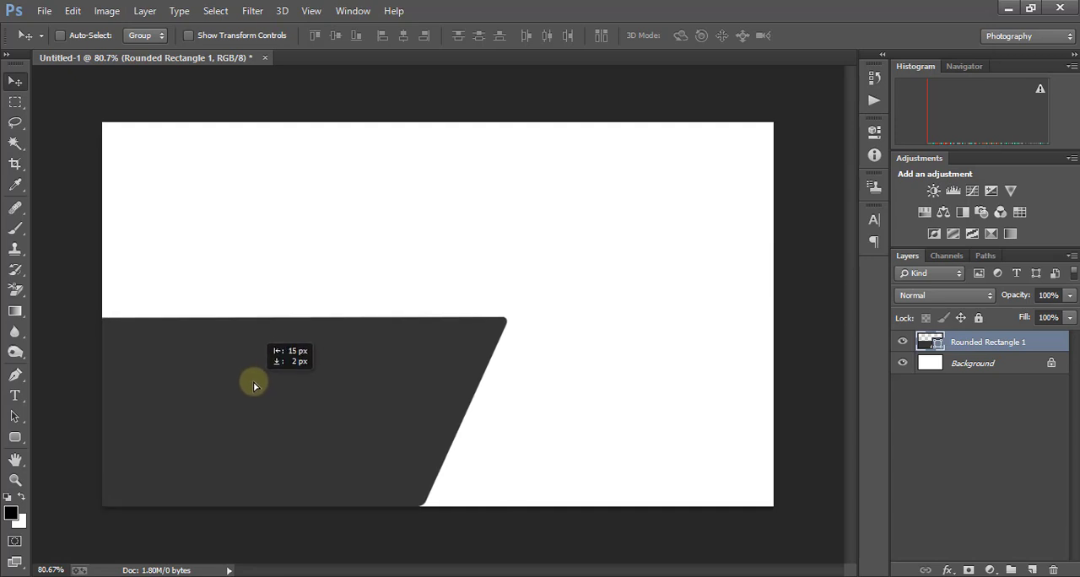
- Draw a rounded bar about 652 × 52 px across the dark shape's lower part and fill it with muted red
{"action": "left_click", "coordinate": [15, 438]}
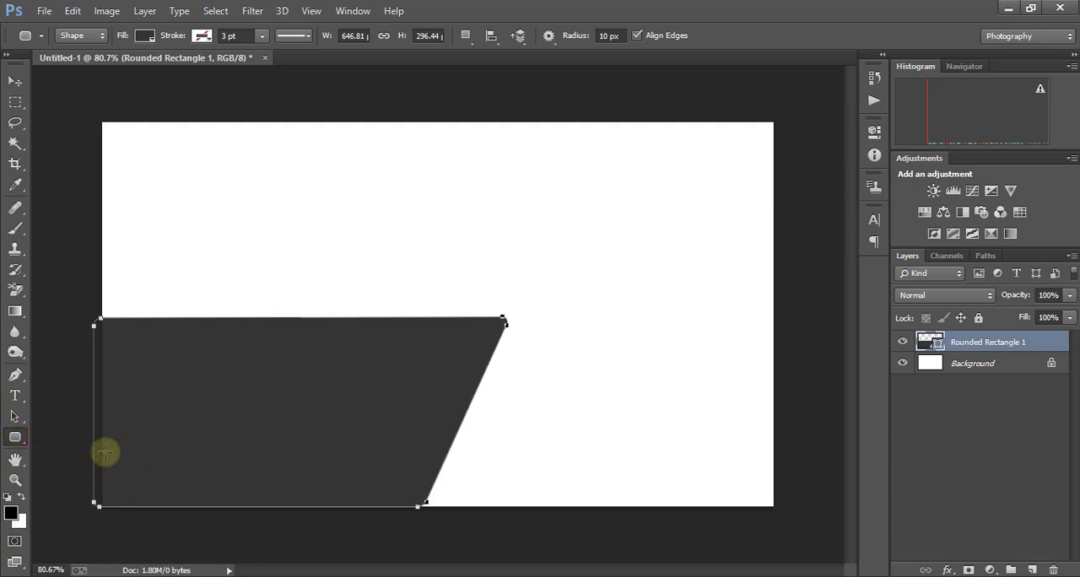
{"action": "left_click_drag", "start_coordinate": [102, 463], "coordinate": [519, 489]}
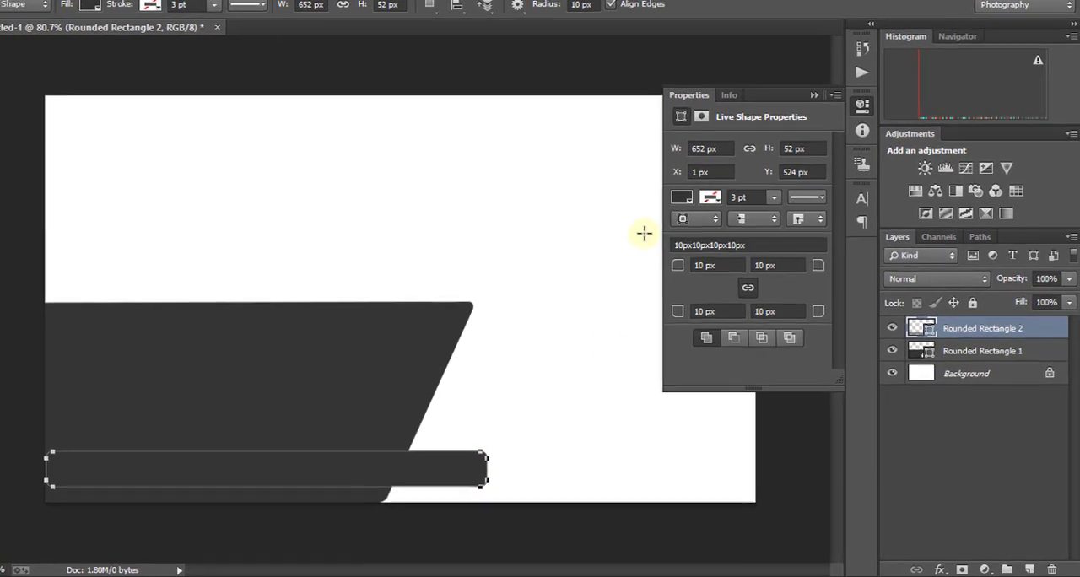
{"action": "left_click", "coordinate": [671, 189]}
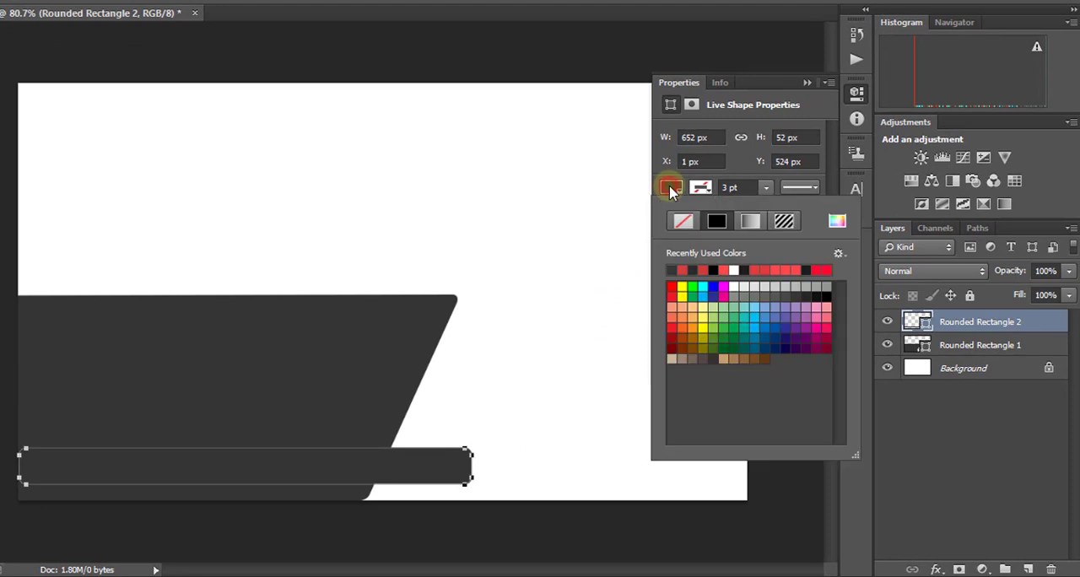
{"action": "left_click", "coordinate": [837, 220]}
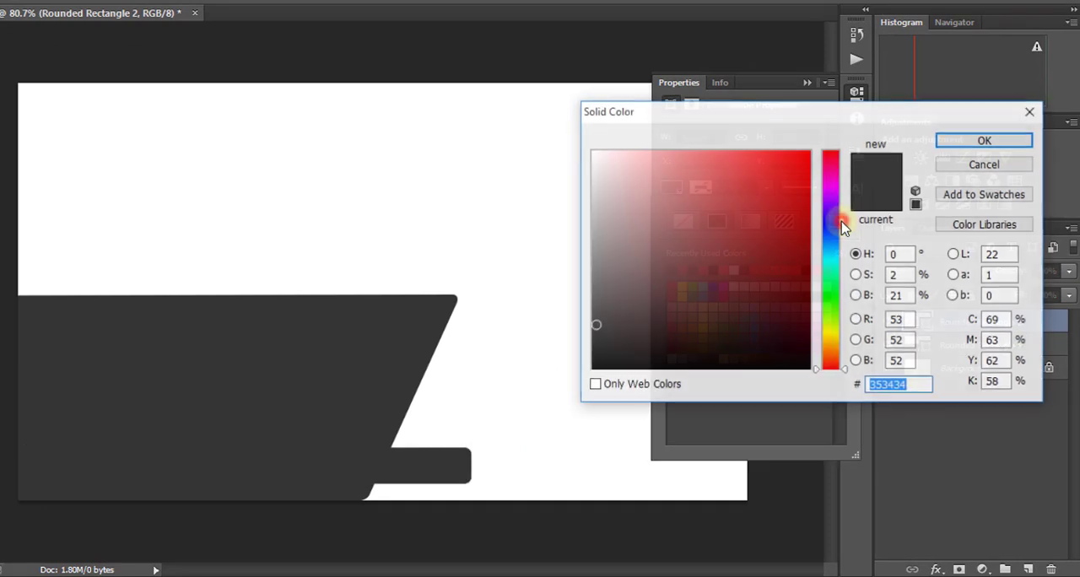
{"action": "left_click_drag", "start_coordinate": [740, 157], "coordinate": [737, 208]}
{"action": "left_click", "coordinate": [982, 142]}
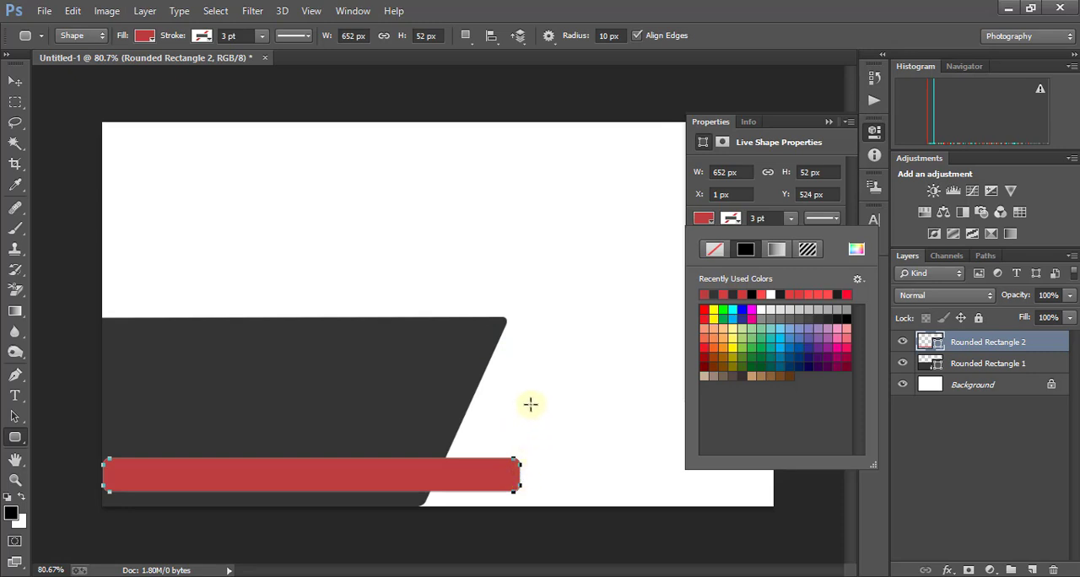
- Place a vertical guide at the dark shape's upper-right corner and shift the red bar left until its right end meets the guide
{"action": "key", "text": "ctrl+r"}
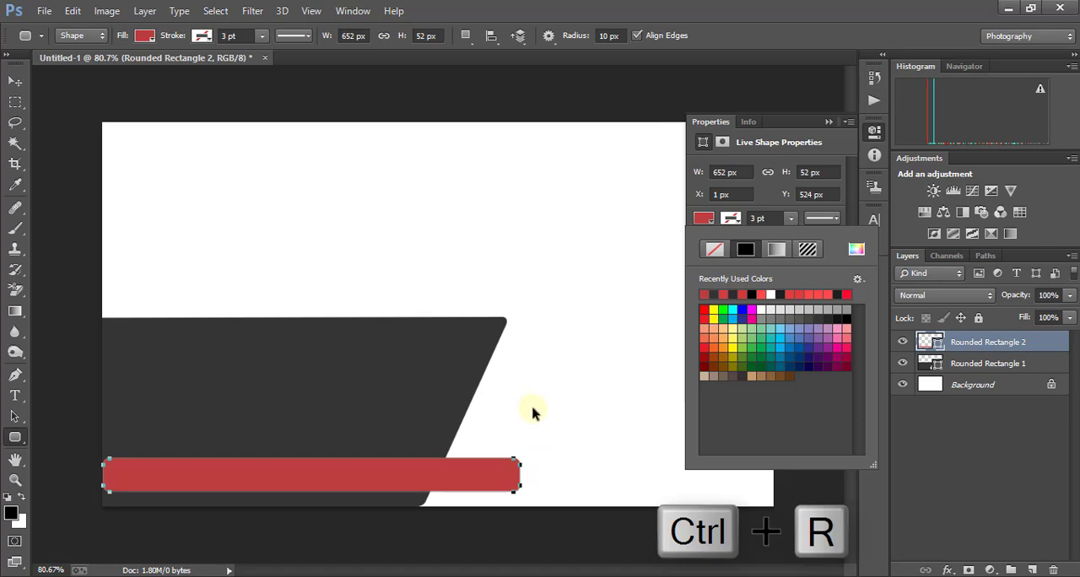
{"action": "key", "text": "ctrl+r"}
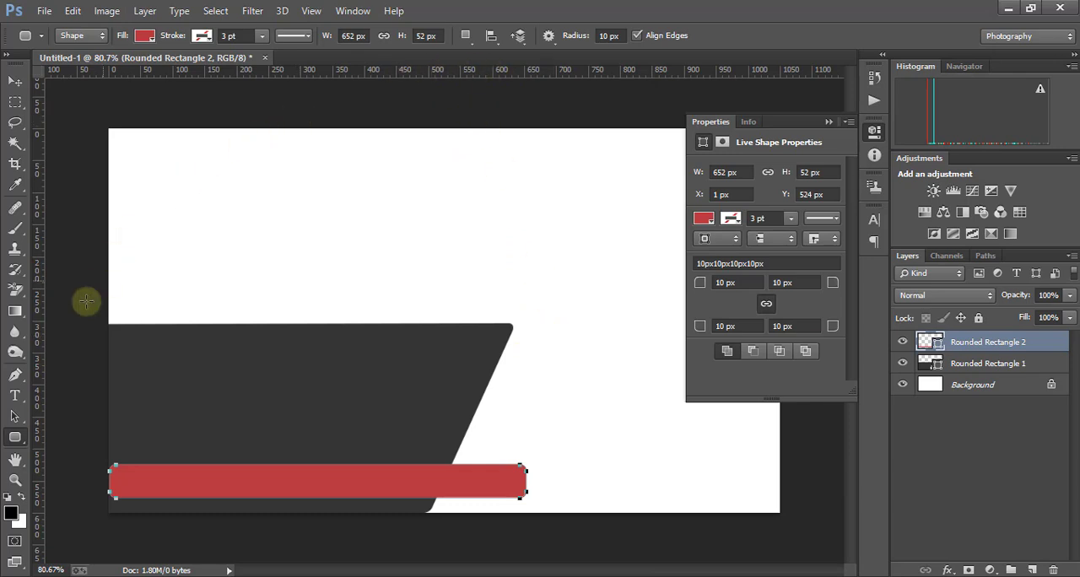
{"action": "left_click_drag", "start_coordinate": [42, 312], "coordinate": [513, 375]}
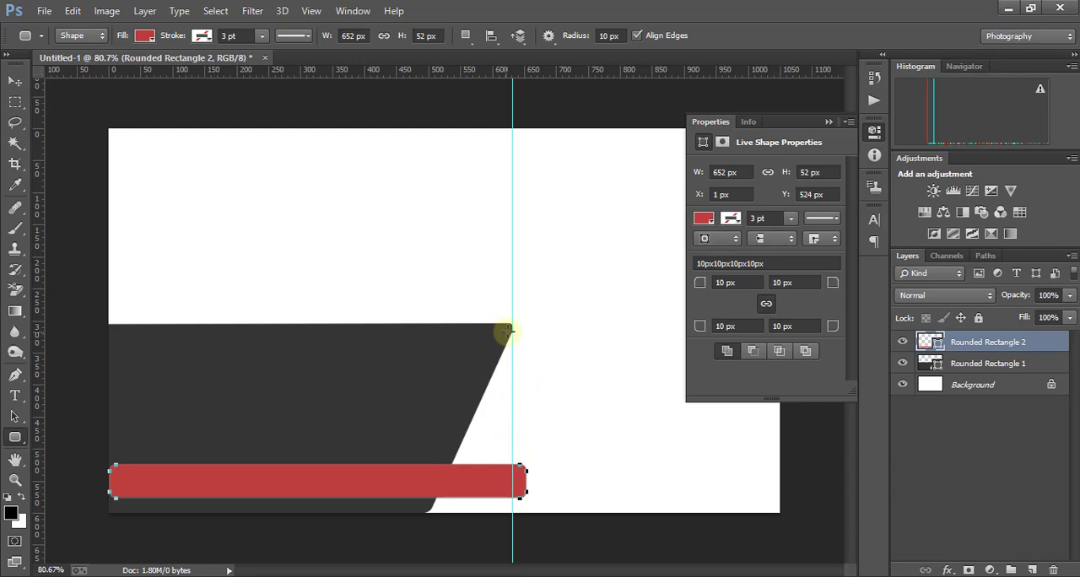
{"action": "left_click", "coordinate": [15, 82]}
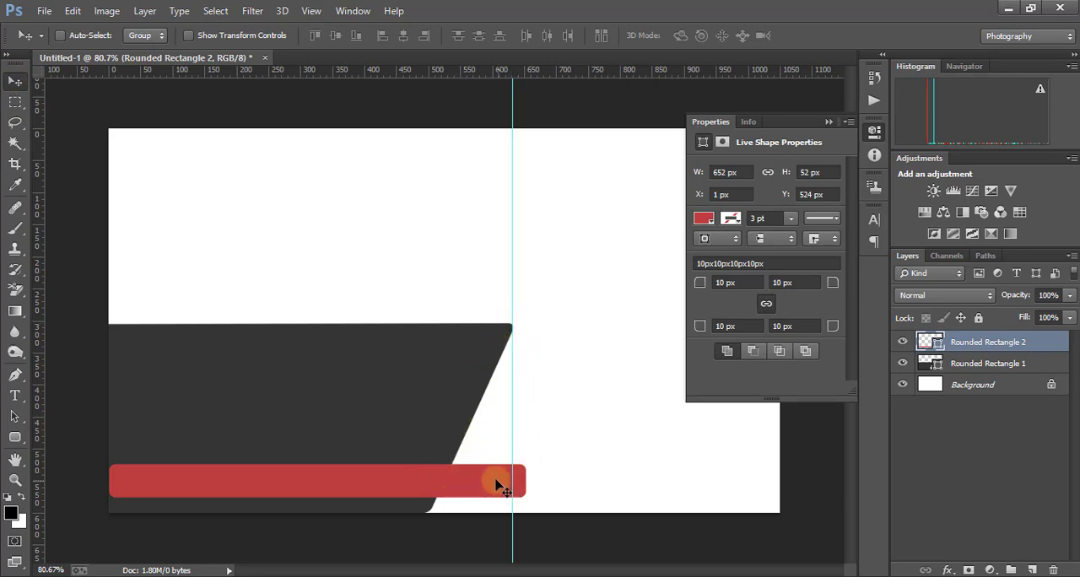
{"action": "left_click_drag", "start_coordinate": [495, 483], "coordinate": [479, 483]}
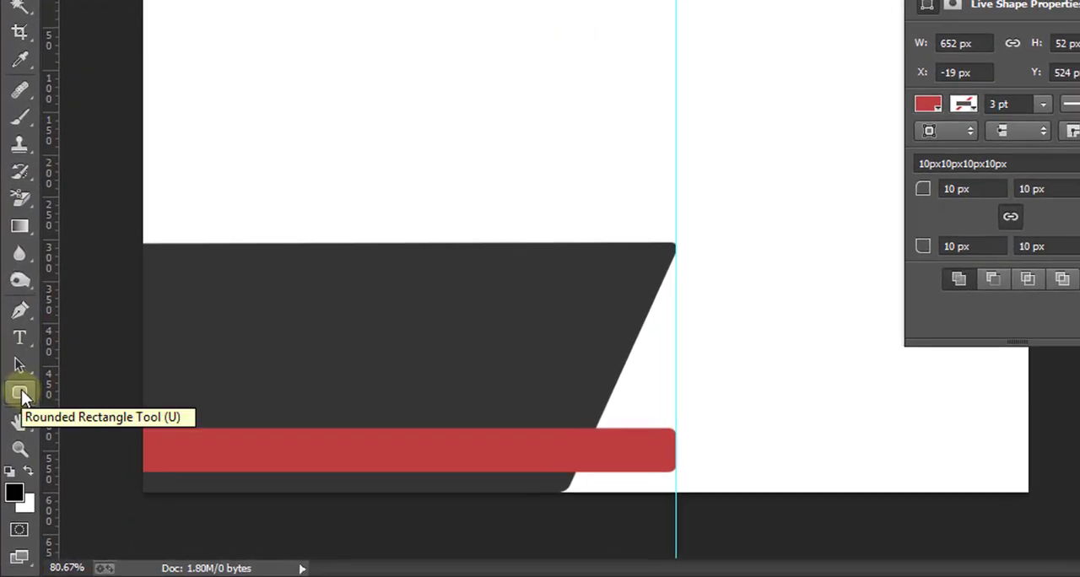
- Draw a red square-cornered rectangle about 71 × 218 px along the dark shape's left edge, from its top down to the red bar
{"action": "right_click", "coordinate": [21, 396]}
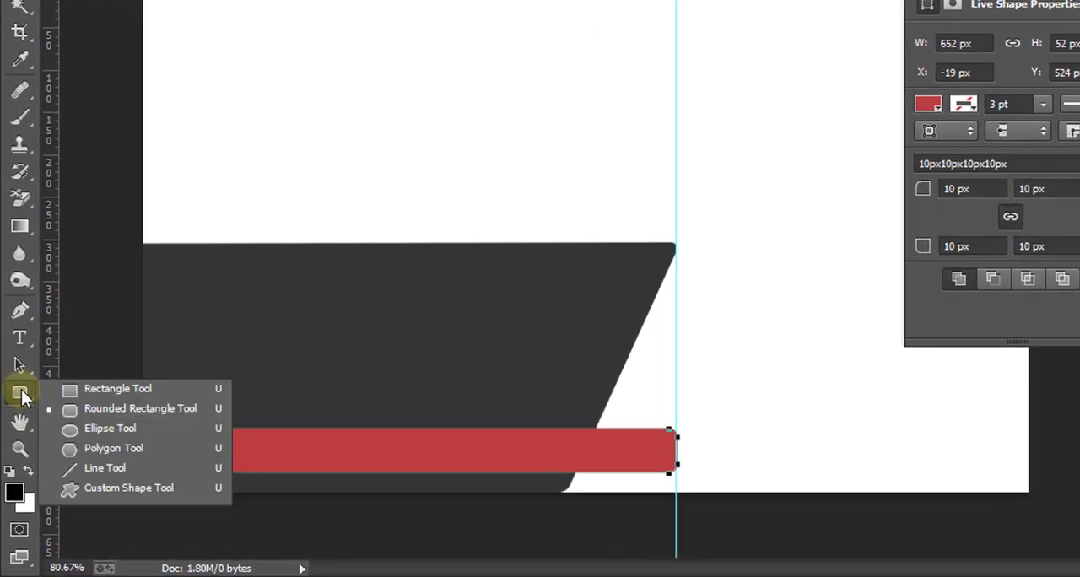
{"action": "left_click", "coordinate": [123, 388]}
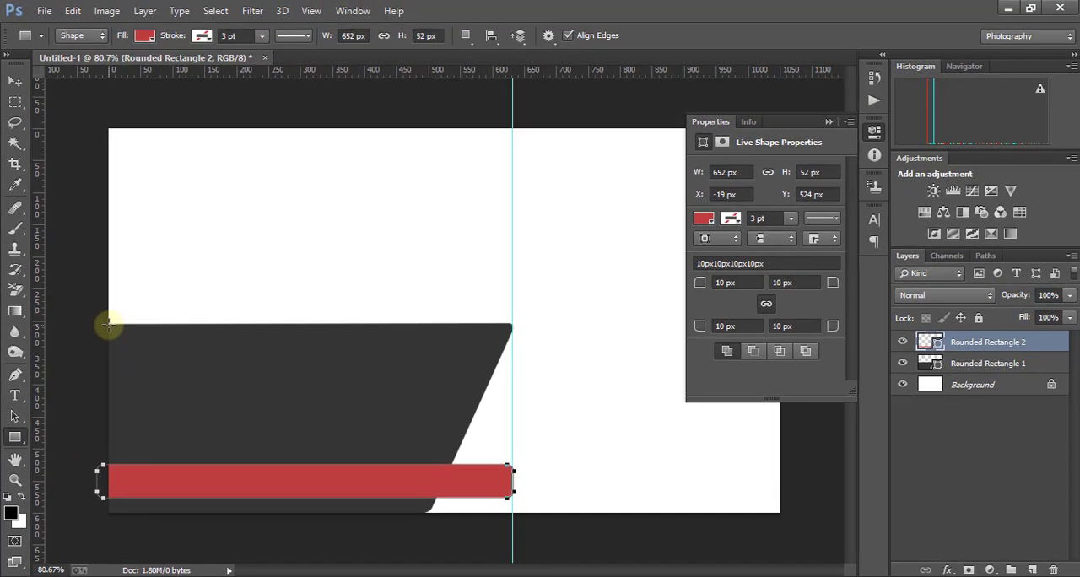
{"action": "left_click_drag", "start_coordinate": [140, 247], "coordinate": [178, 337]}
{"action": "left_click_drag", "start_coordinate": [136, 391], "coordinate": [152, 459]}
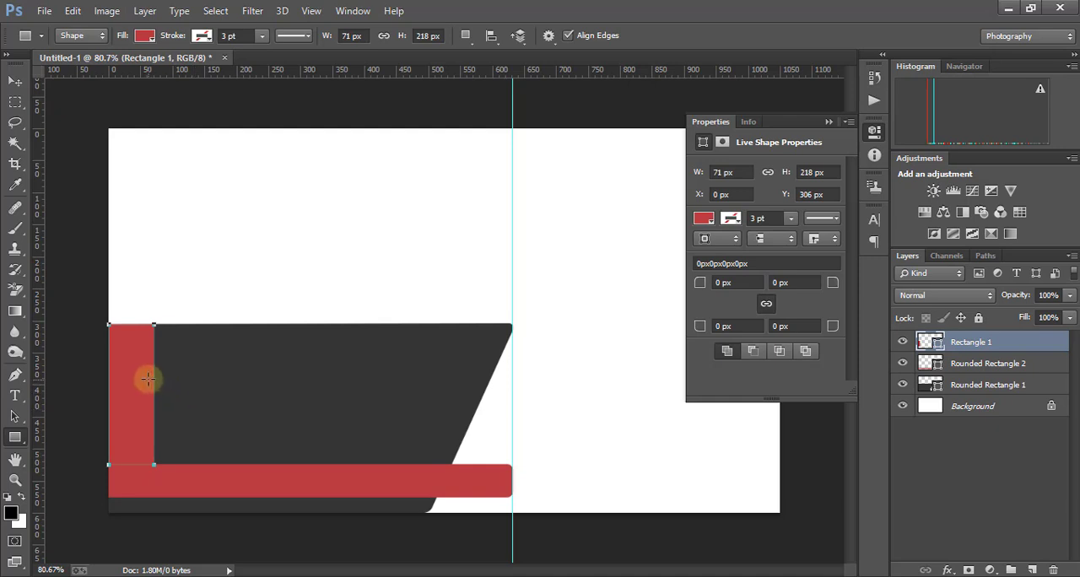
{"action": "left_click", "coordinate": [14, 81]}
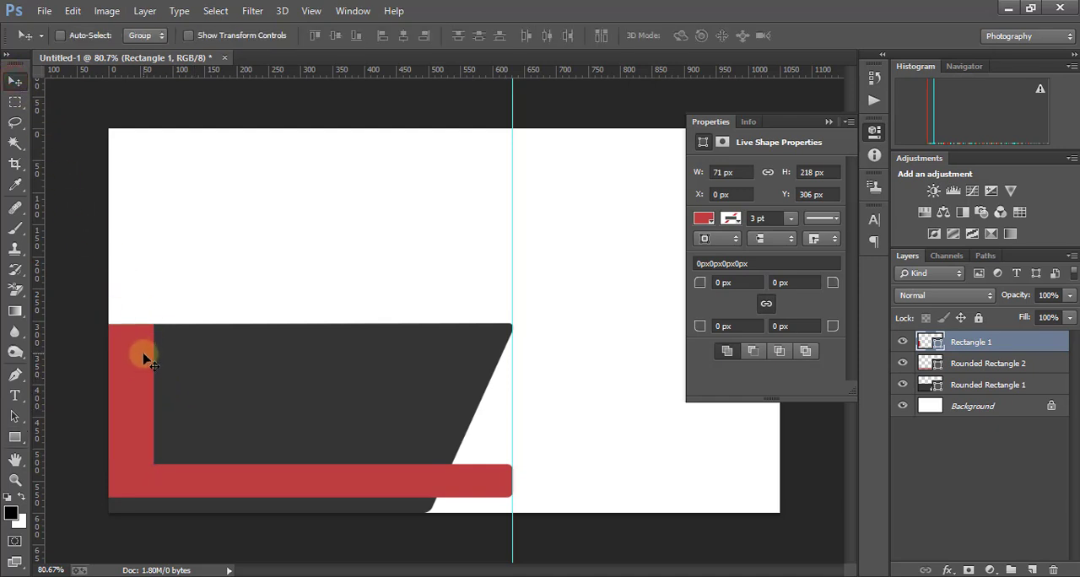
{"action": "left_click", "coordinate": [828, 124]}
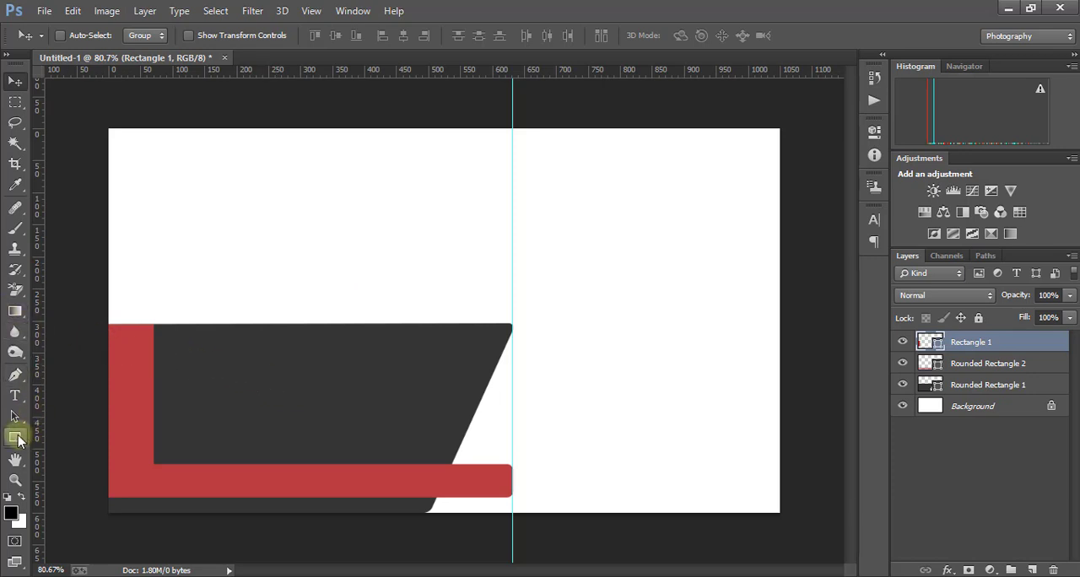
- Append the All shape set to the Custom Shape tool's available shapes
{"action": "left_click", "coordinate": [15, 439]}
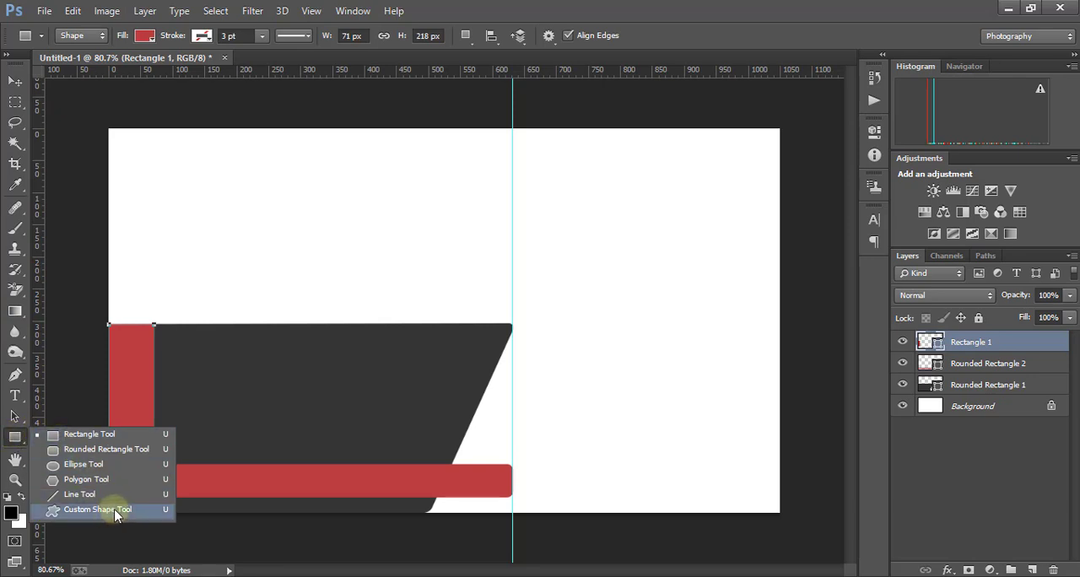
{"action": "left_click", "coordinate": [108, 513]}
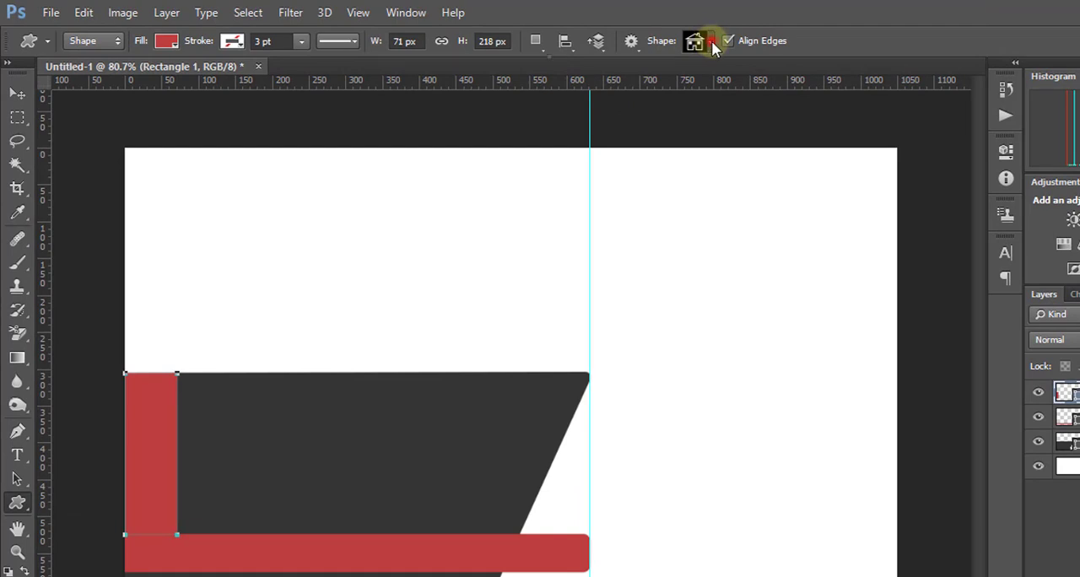
{"action": "left_click", "coordinate": [712, 40]}
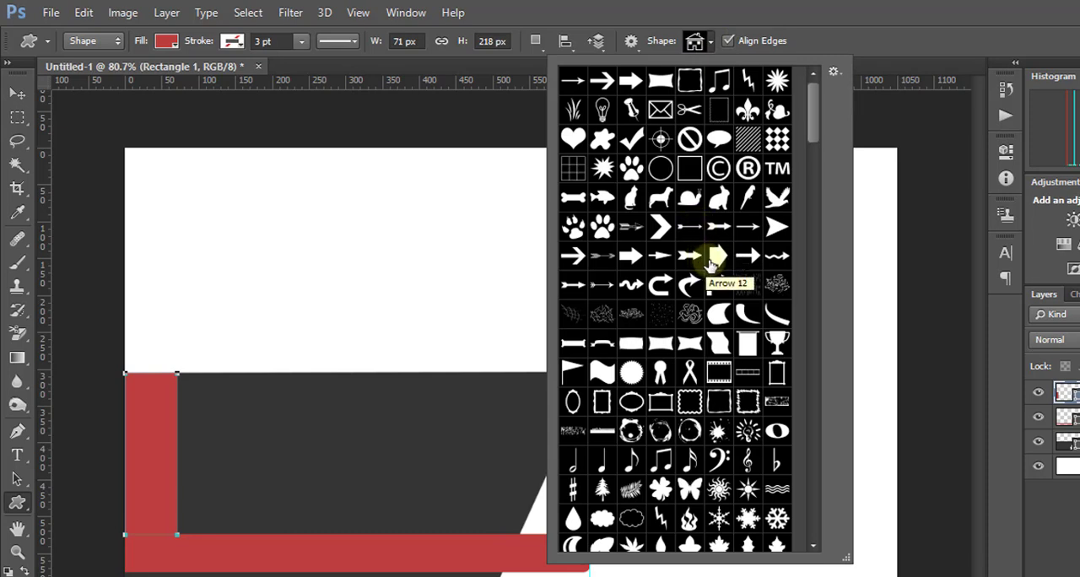
{"action": "left_click", "coordinate": [834, 70]}
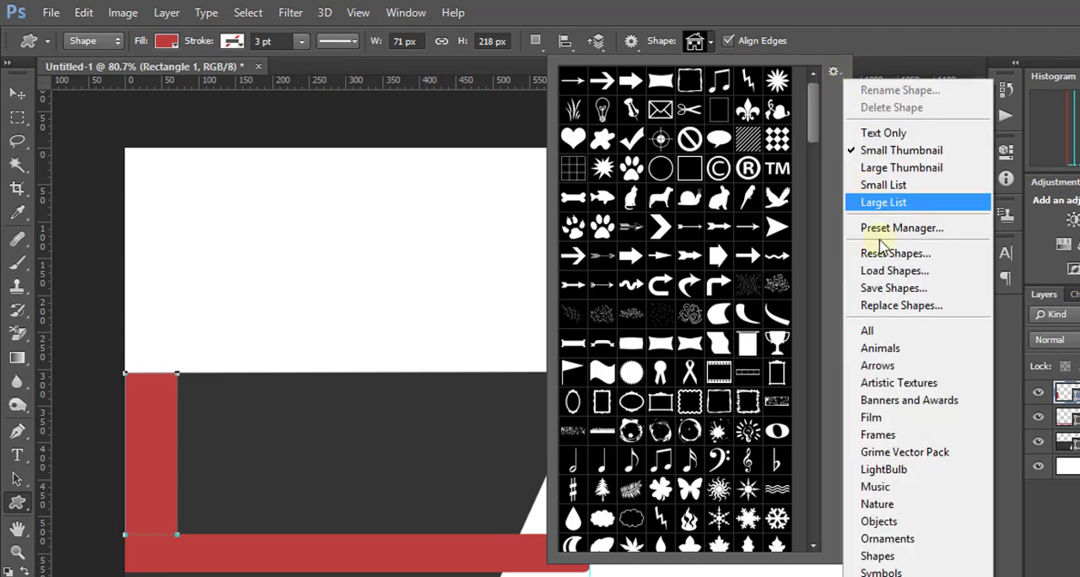
{"action": "left_click", "coordinate": [894, 335]}
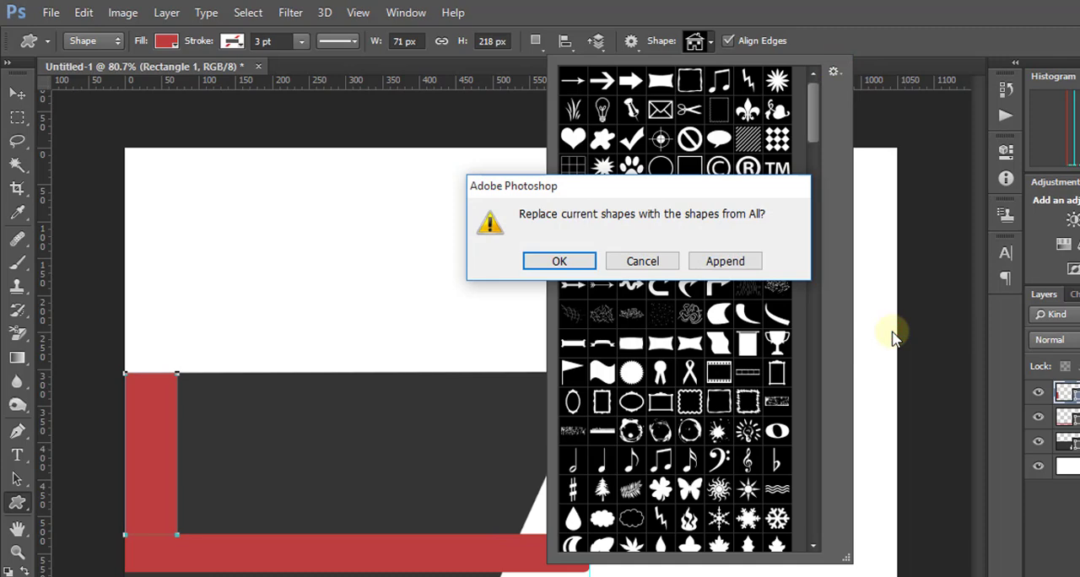
{"action": "left_click", "coordinate": [725, 262]}
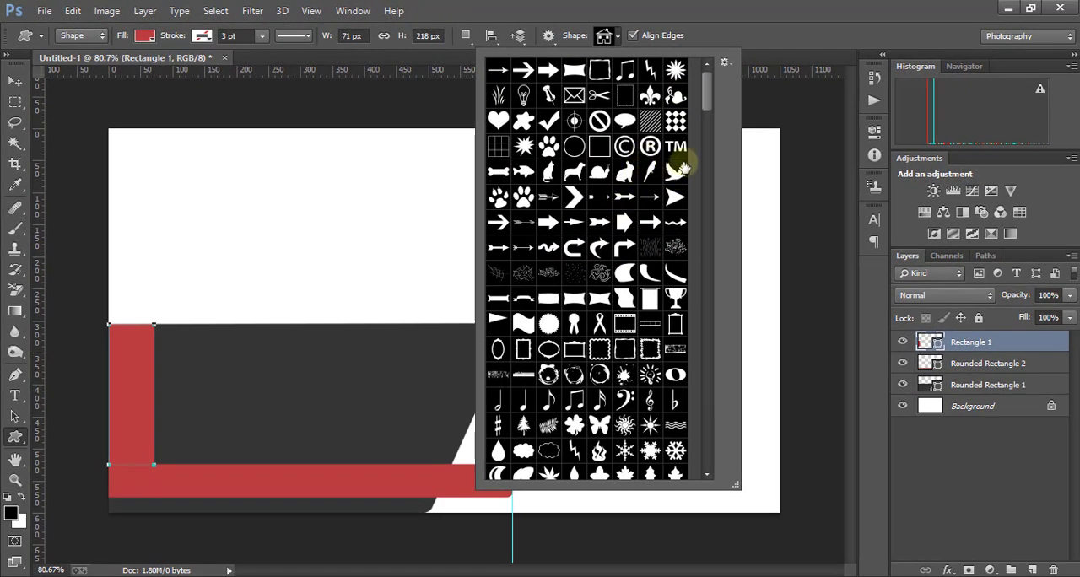
- Create a 40 × 40 px custom shape of the telephone icon on the white area above the dark shape
{"action": "left_click_drag", "start_coordinate": [708, 89], "coordinate": [718, 150]}
{"action": "left_click", "coordinate": [523, 299]}
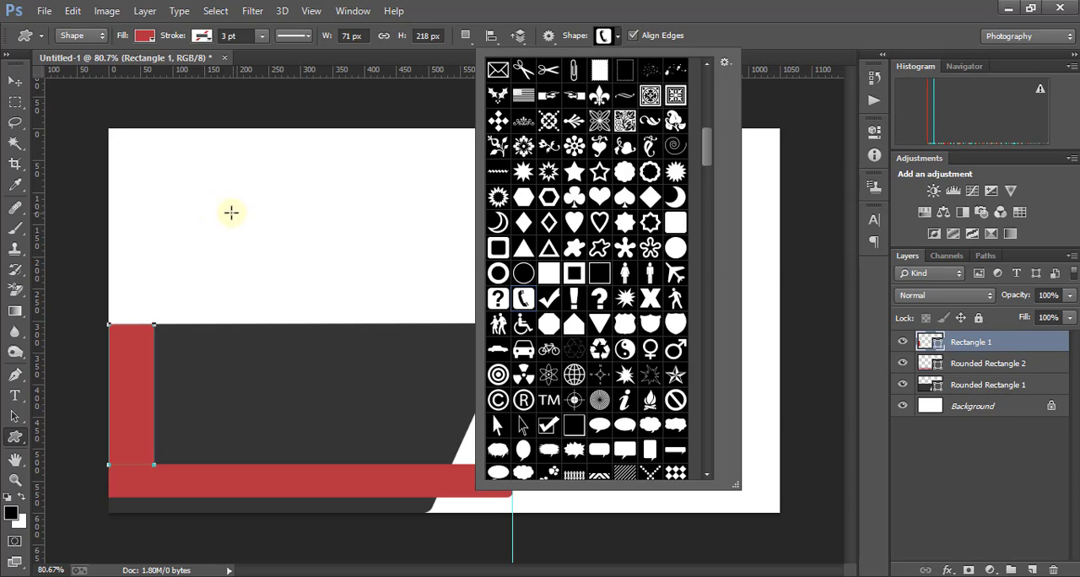
{"action": "left_click", "coordinate": [222, 207]}
{"action": "left_click", "coordinate": [222, 208]}
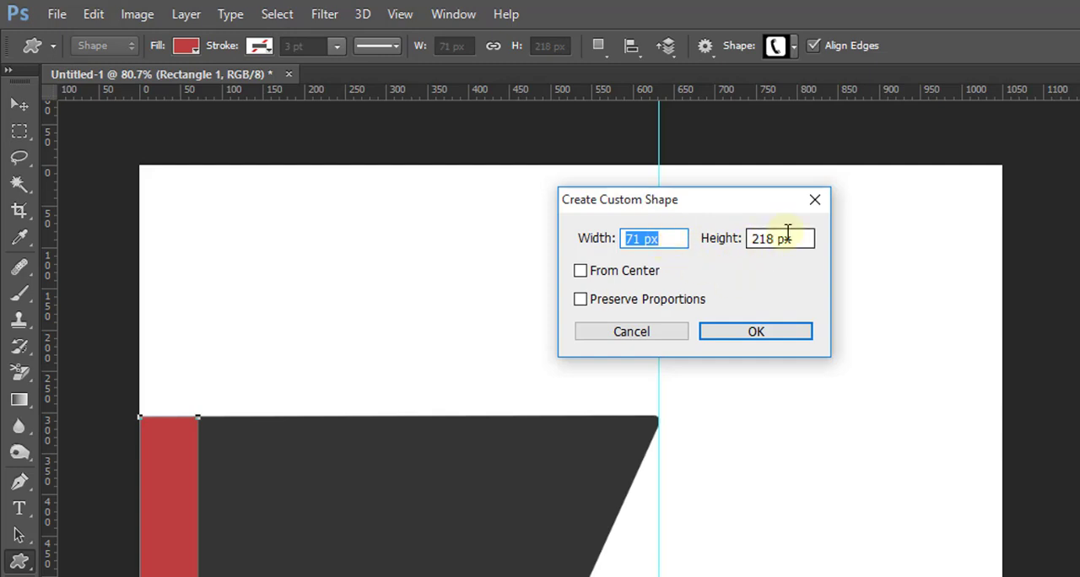
{"action": "left_click_drag", "start_coordinate": [663, 239], "coordinate": [620, 238]}
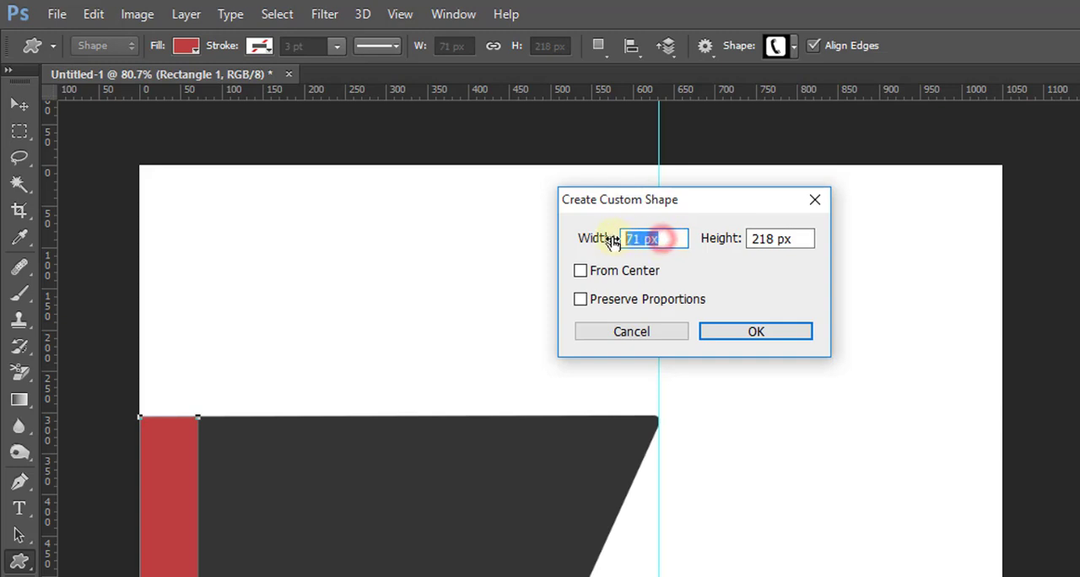
{"action": "type", "text": "40"}
{"action": "key", "text": "Tab"}
{"action": "type", "text": "40"}
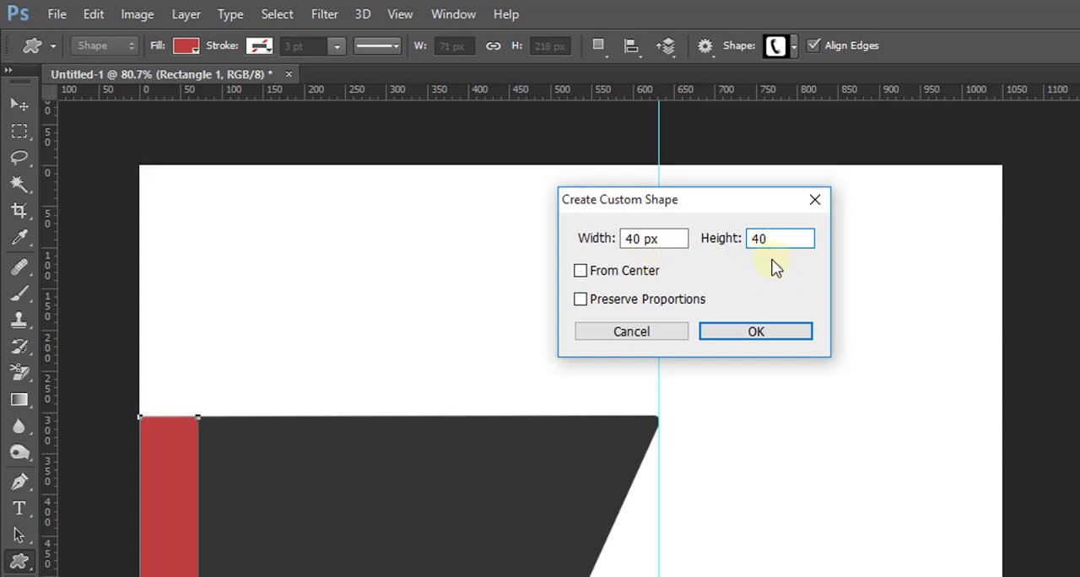
{"action": "left_click", "coordinate": [755, 330]}
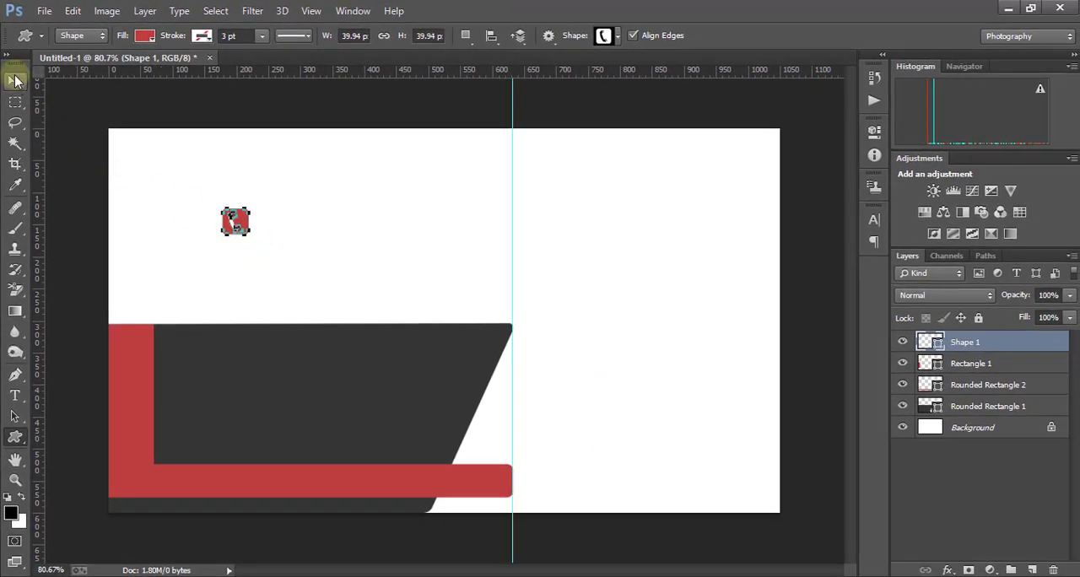
- Move the telephone icon onto the dark shape and change its fill to white
{"action": "left_click", "coordinate": [15, 81]}
{"action": "left_click_drag", "start_coordinate": [235, 218], "coordinate": [189, 371]}
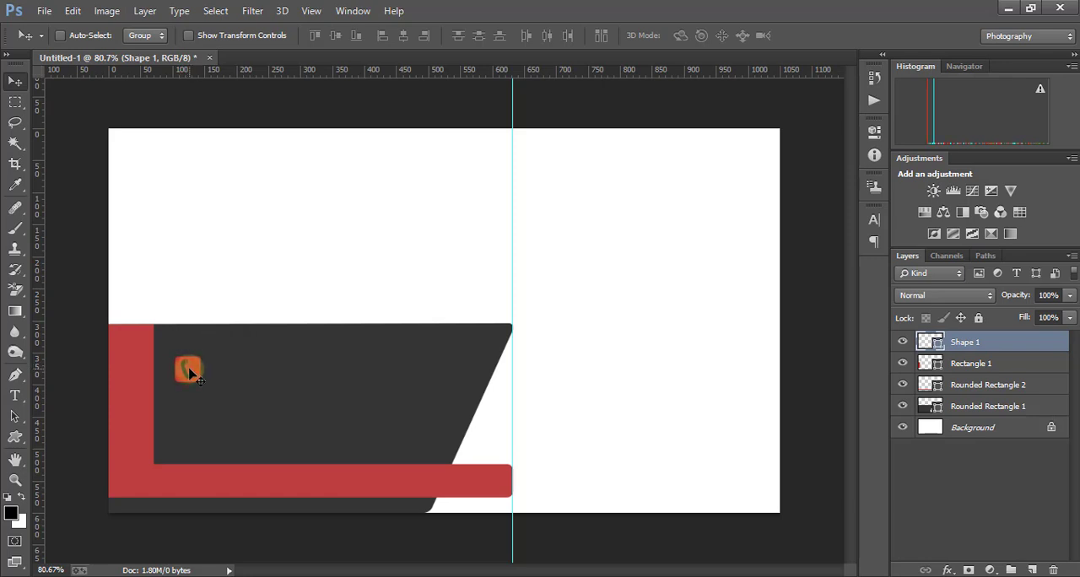
{"action": "left_click", "coordinate": [14, 437]}
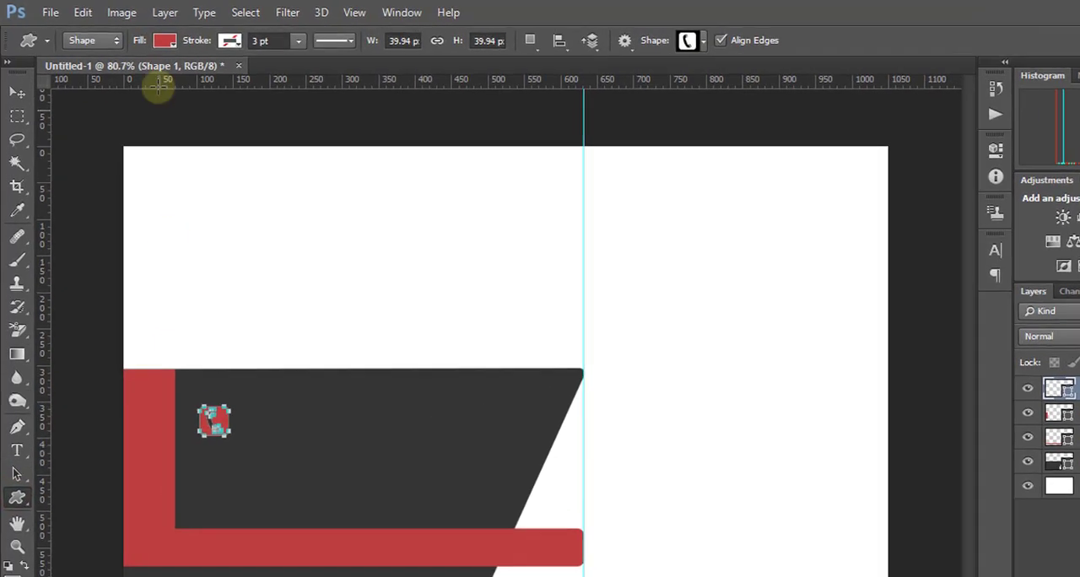
{"action": "left_click", "coordinate": [169, 41]}
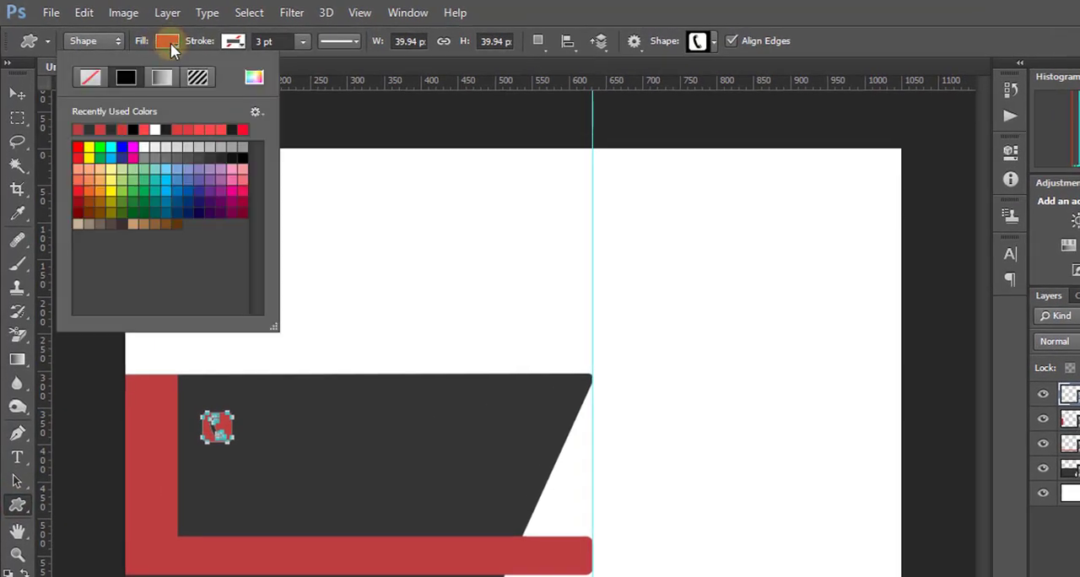
{"action": "left_click", "coordinate": [156, 128]}
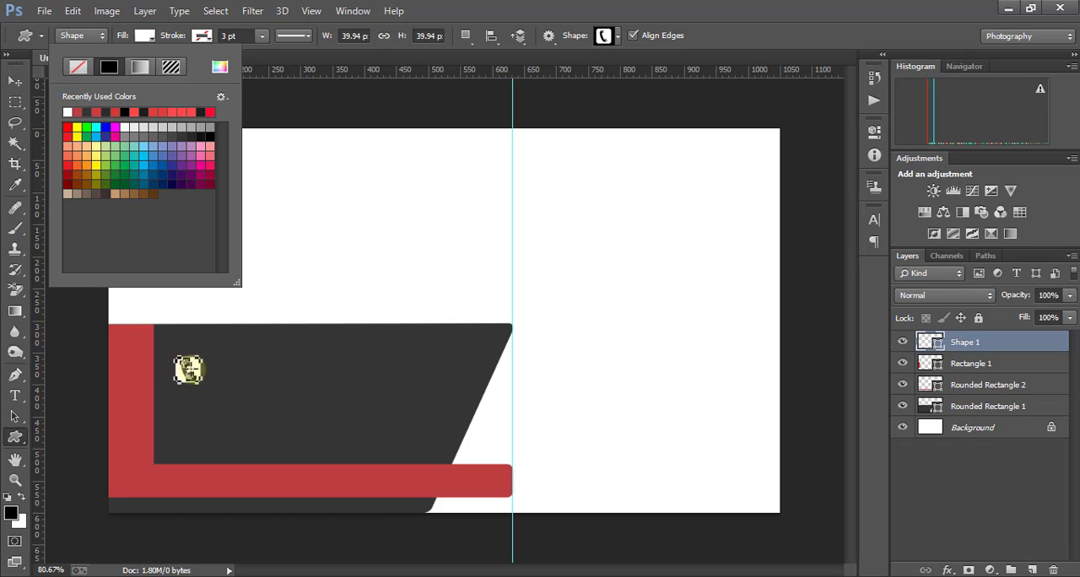
- Place the telephone icon near the top of the vertical red strip and move the guide to the icon's left edge
{"action": "left_click", "coordinate": [14, 81]}
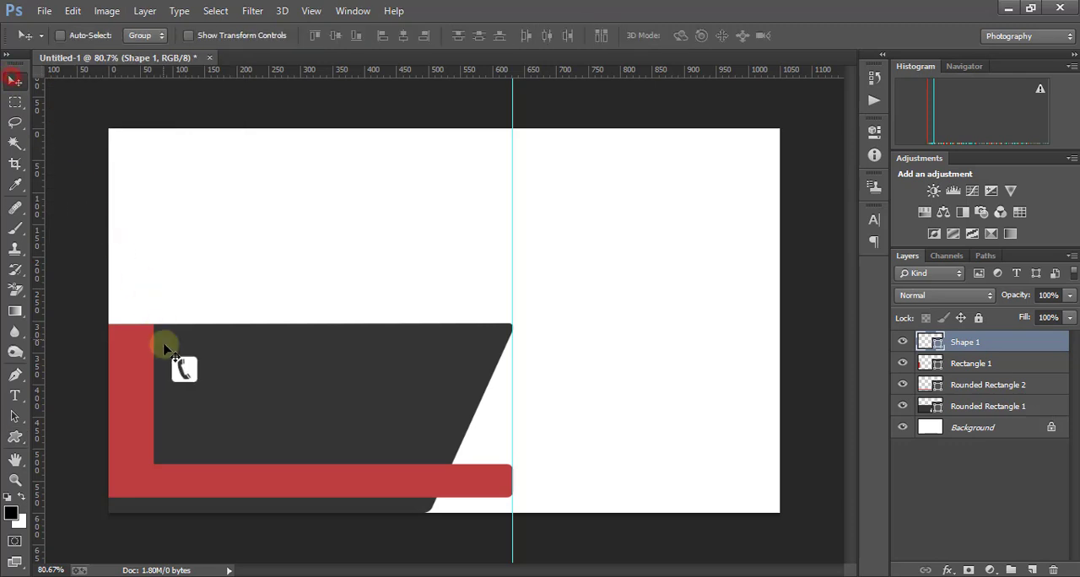
{"action": "left_click_drag", "start_coordinate": [185, 372], "coordinate": [131, 353]}
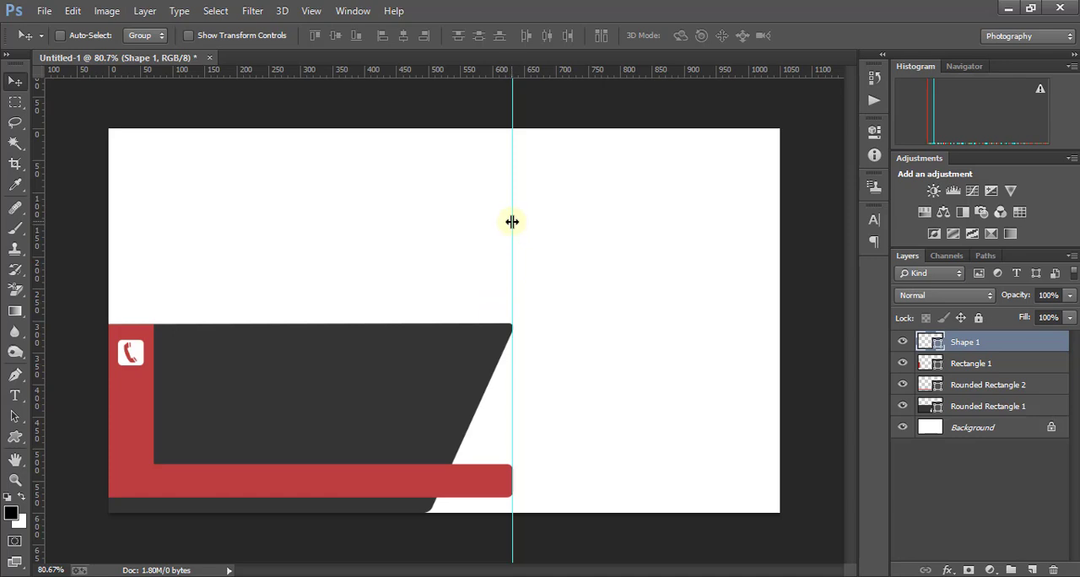
{"action": "left_click_drag", "start_coordinate": [509, 221], "coordinate": [121, 258]}
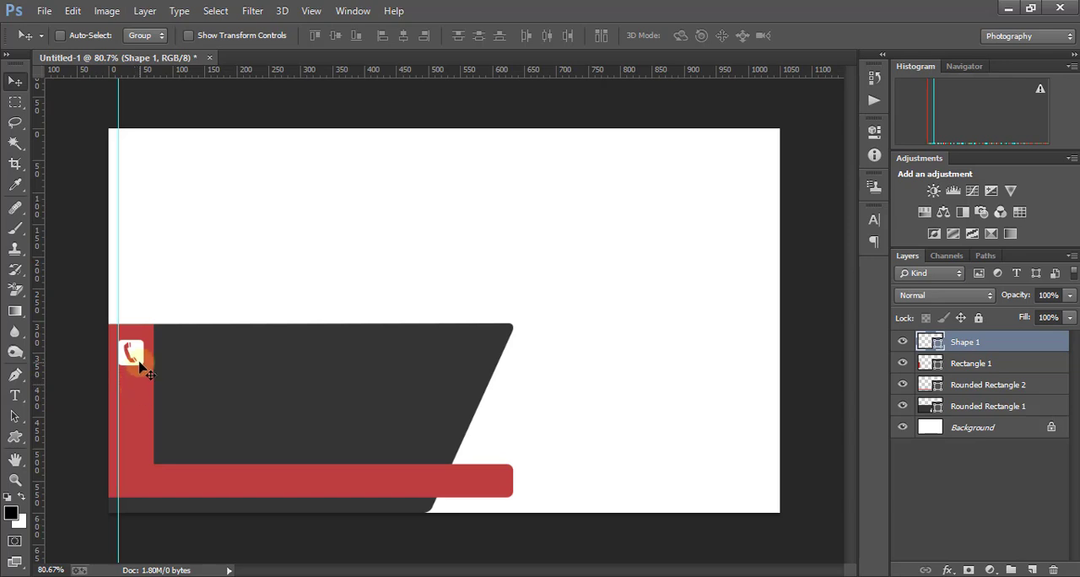
- Create a 40 × 40 px white envelope custom shape and place it below the telephone icon, with its left edge on the guide
{"action": "left_click", "coordinate": [15, 438]}
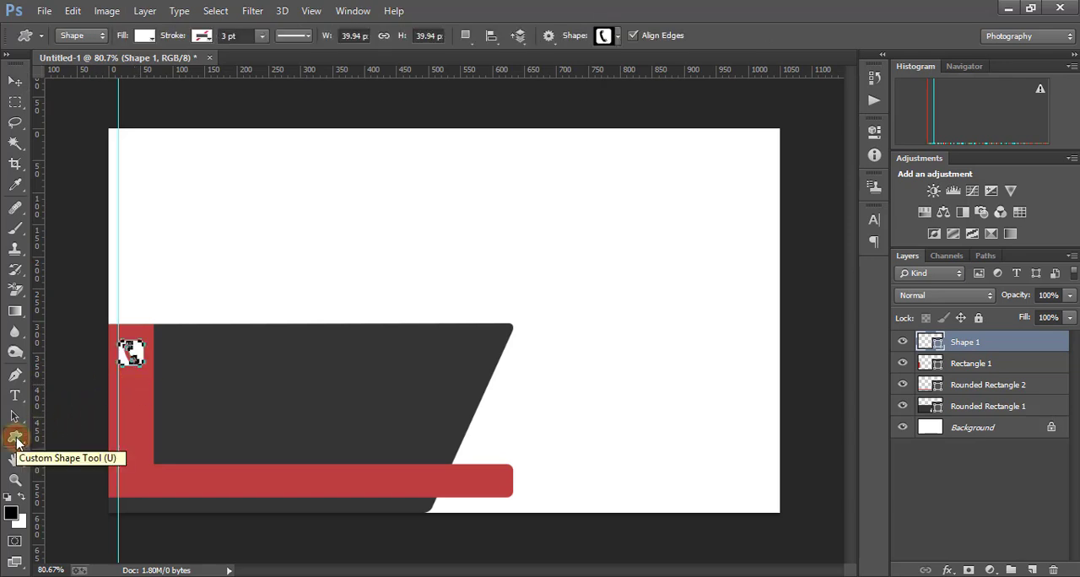
{"action": "left_click", "coordinate": [617, 36]}
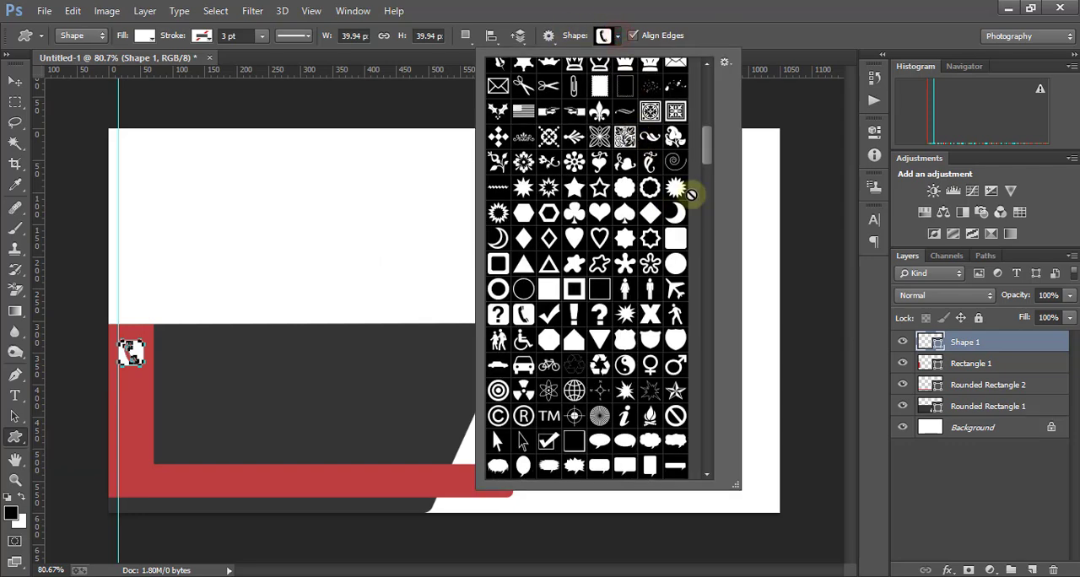
{"action": "left_click_drag", "start_coordinate": [712, 149], "coordinate": [709, 84]}
{"action": "left_click", "coordinate": [574, 96]}
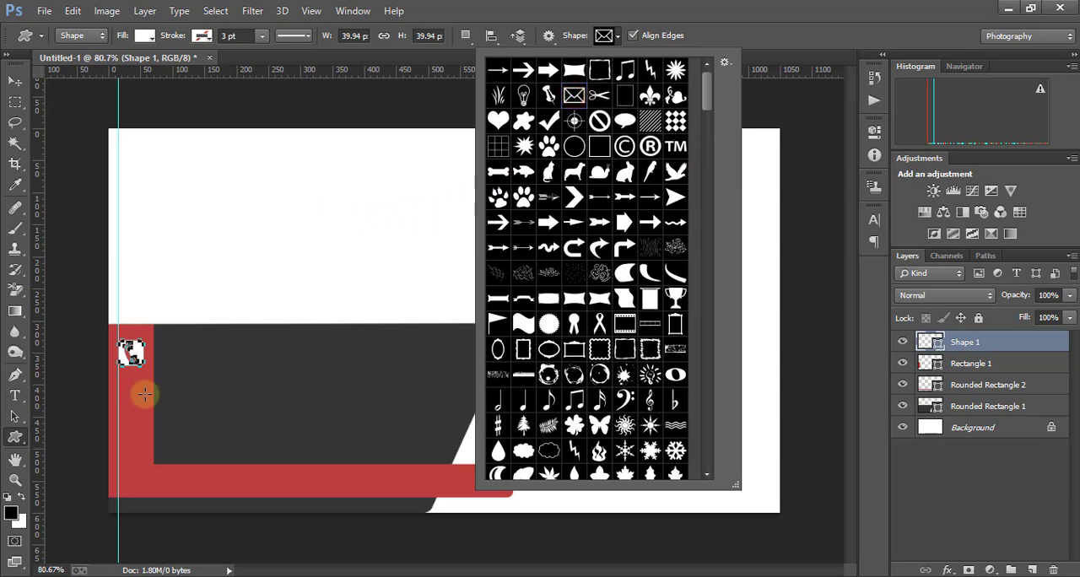
{"action": "left_click", "coordinate": [221, 394]}
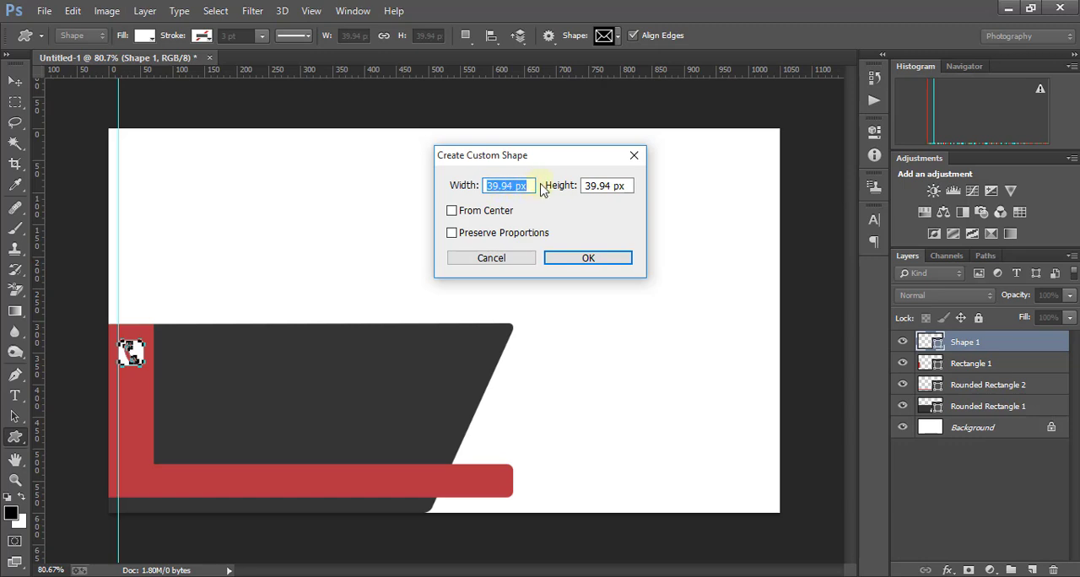
{"action": "type", "text": "40"}
{"action": "key", "text": "Tab"}
{"action": "type", "text": "40"}
{"action": "left_click", "coordinate": [588, 257]}
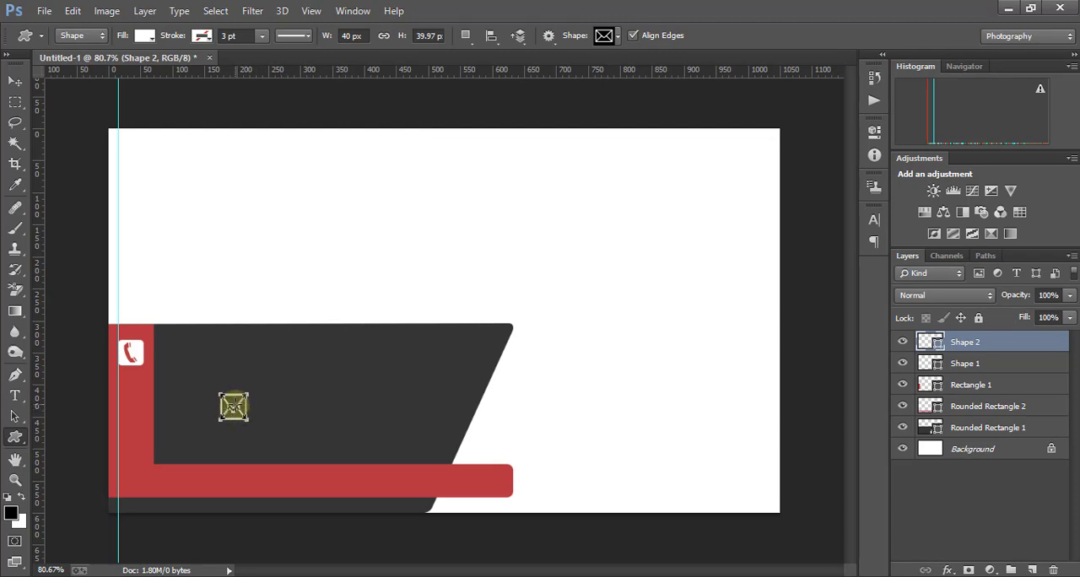
{"action": "left_click", "coordinate": [15, 80]}
{"action": "left_click_drag", "start_coordinate": [232, 403], "coordinate": [127, 392]}
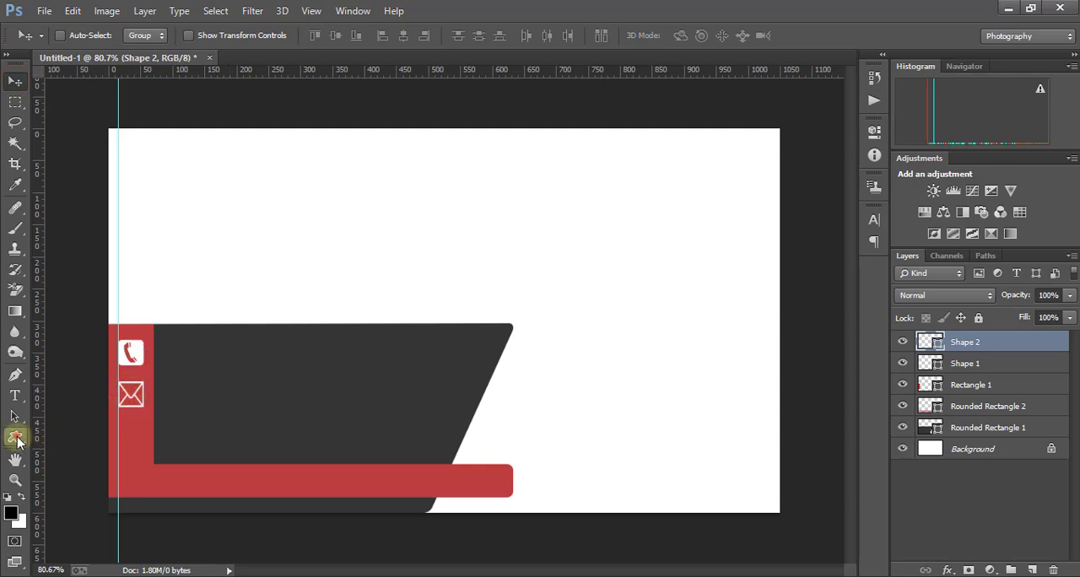
- Create a 40 × 40 px white globe custom shape and place it below the envelope icon, with its left edge on the guide
{"action": "left_click", "coordinate": [16, 438]}
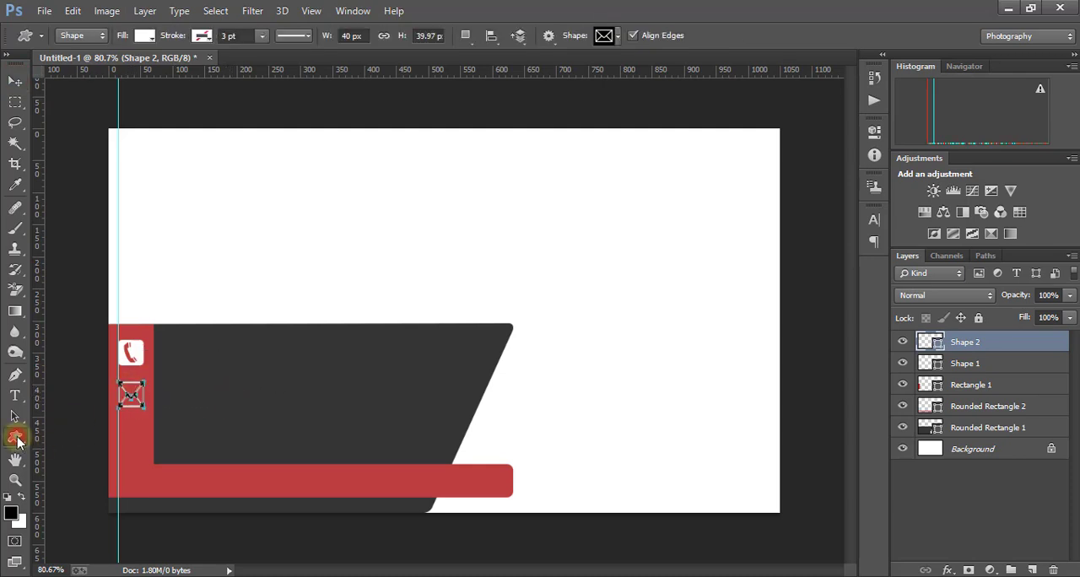
{"action": "left_click", "coordinate": [619, 36]}
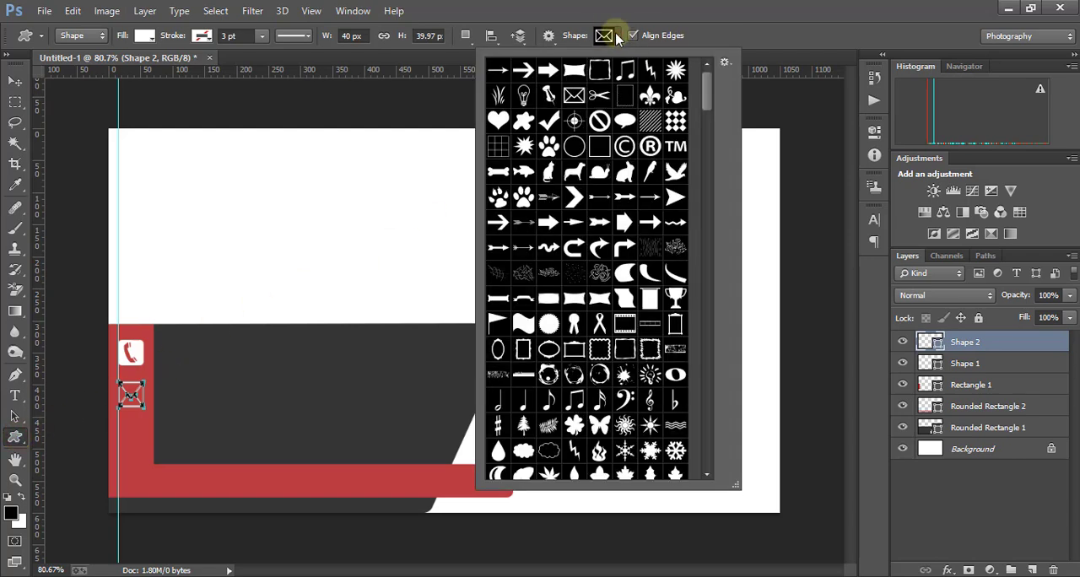
{"action": "left_click_drag", "start_coordinate": [707, 89], "coordinate": [711, 157]}
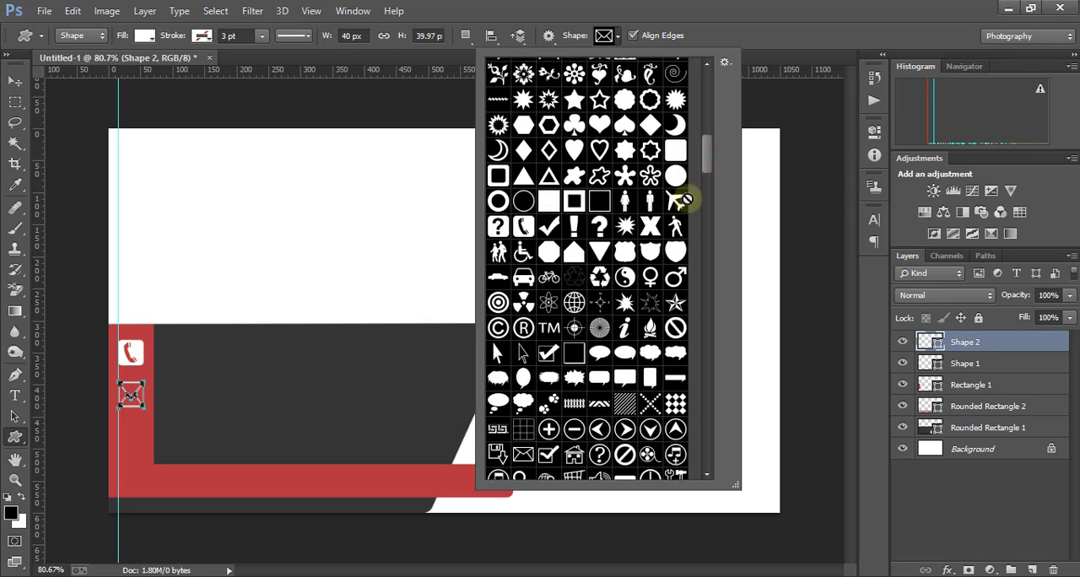
{"action": "left_click", "coordinate": [575, 304]}
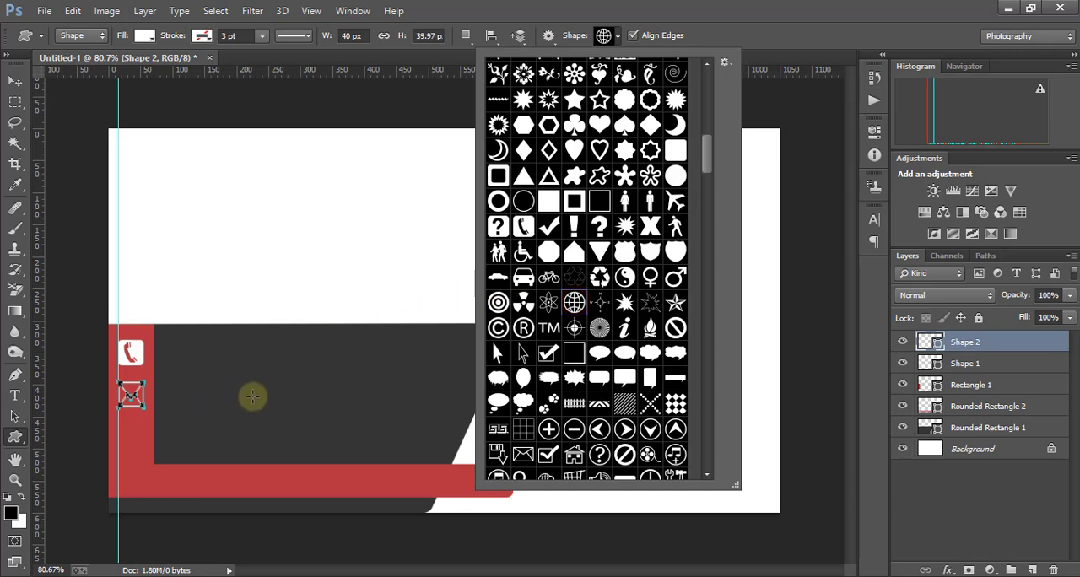
{"action": "left_click", "coordinate": [253, 394]}
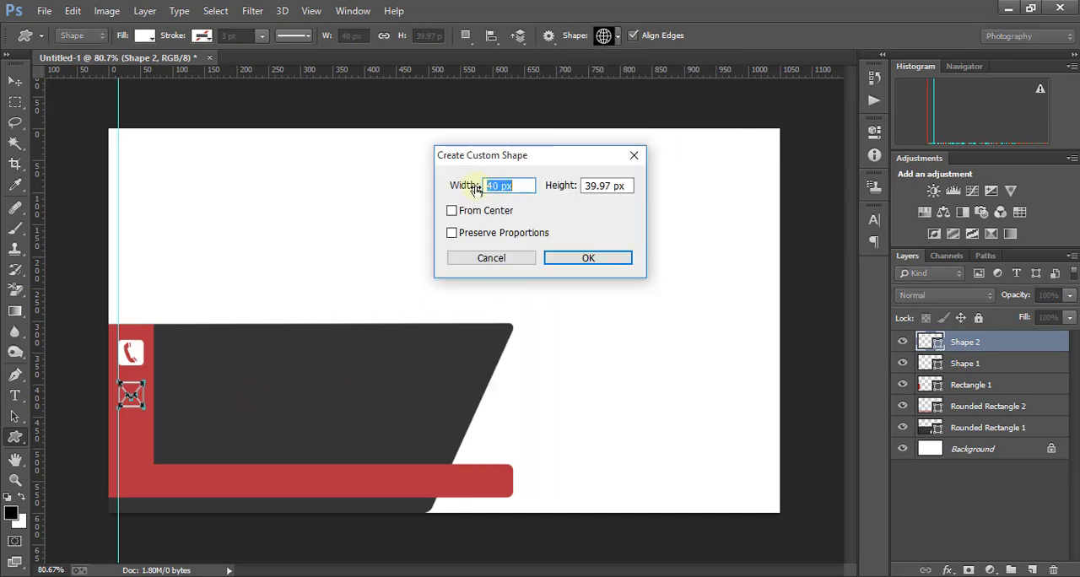
{"action": "double_click", "coordinate": [628, 185]}
{"action": "type", "text": "40"}
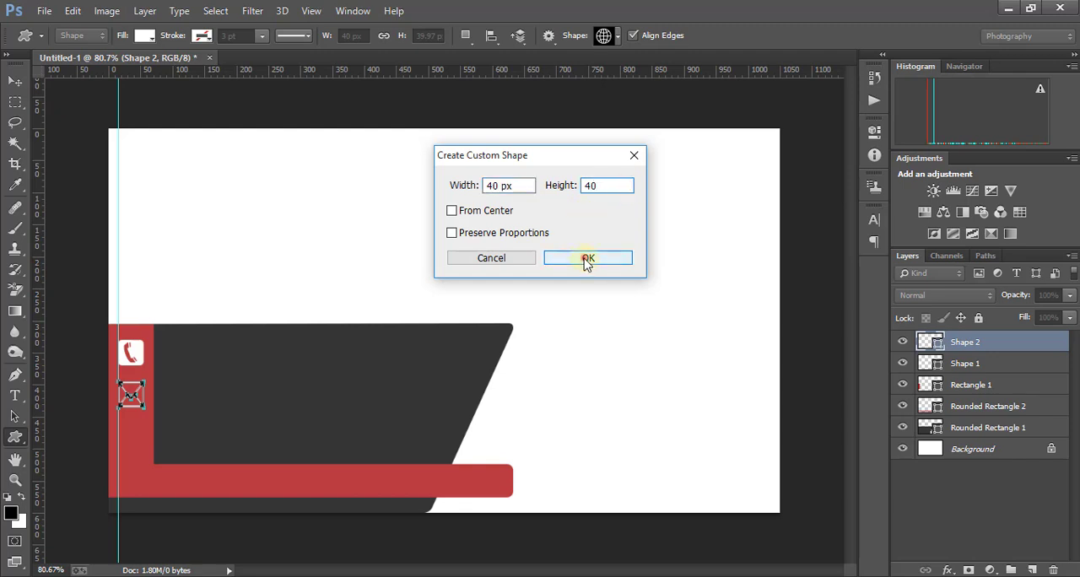
{"action": "left_click", "coordinate": [589, 258]}
{"action": "left_click", "coordinate": [16, 82]}
{"action": "left_click_drag", "start_coordinate": [266, 407], "coordinate": [133, 442]}
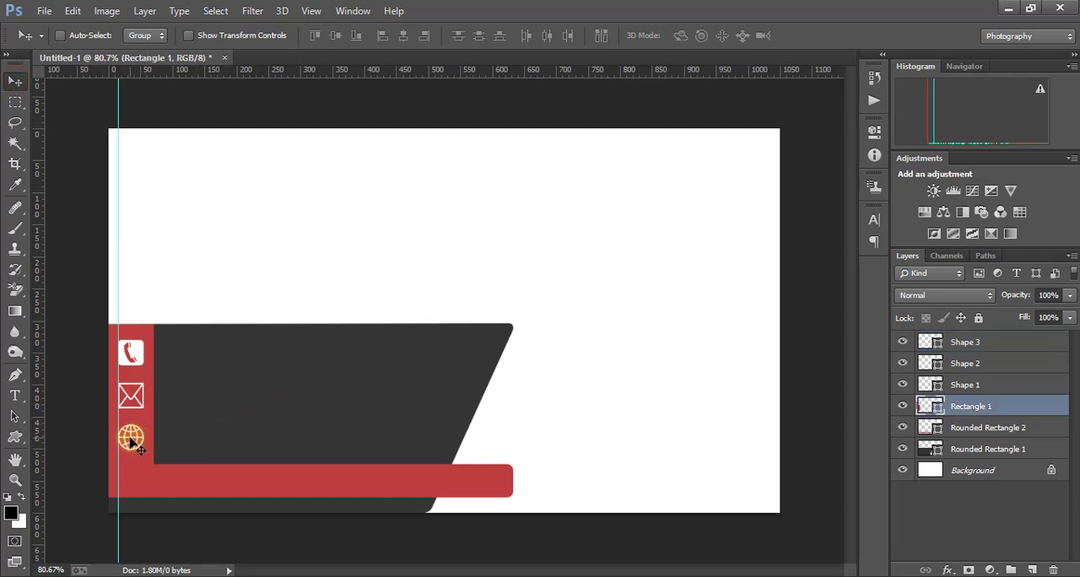
- Create a 40 × 40 px custom shape of the house icon on the dark gray shape
{"action": "left_click", "coordinate": [15, 438]}
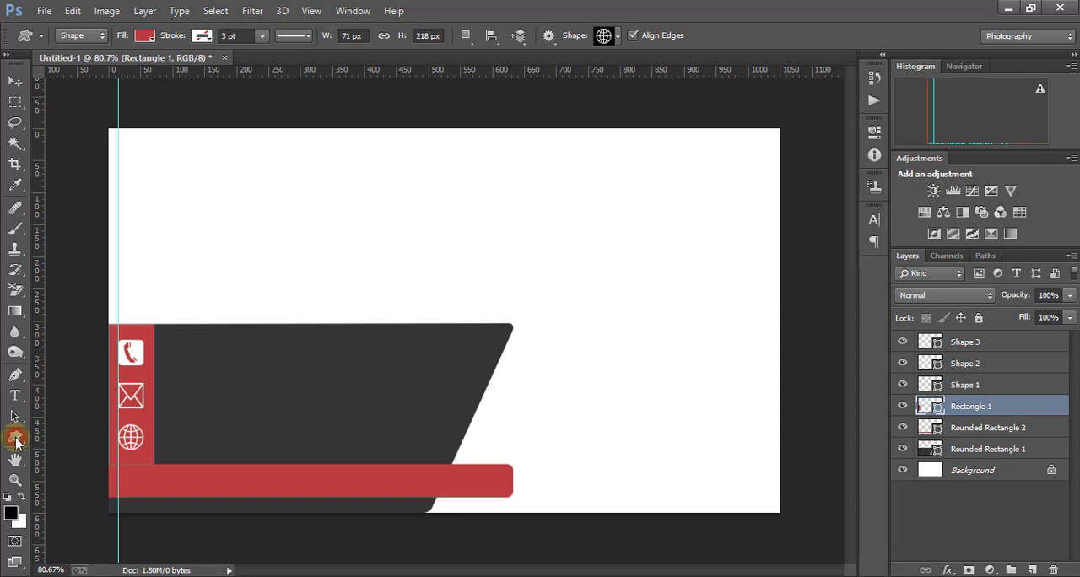
{"action": "left_click", "coordinate": [619, 35]}
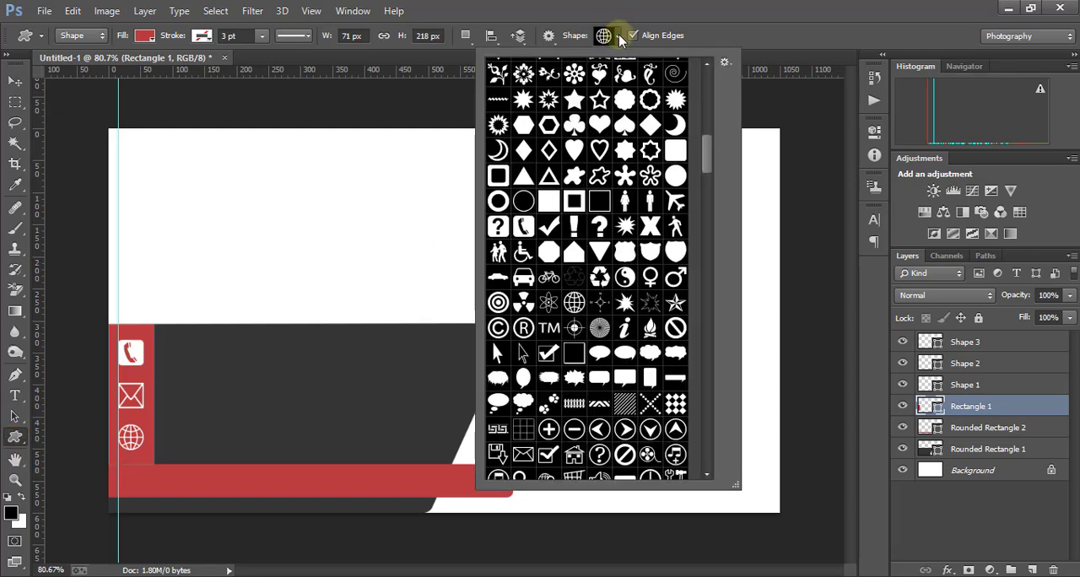
{"action": "left_click_drag", "start_coordinate": [707, 145], "coordinate": [708, 178]}
{"action": "left_click", "coordinate": [574, 240]}
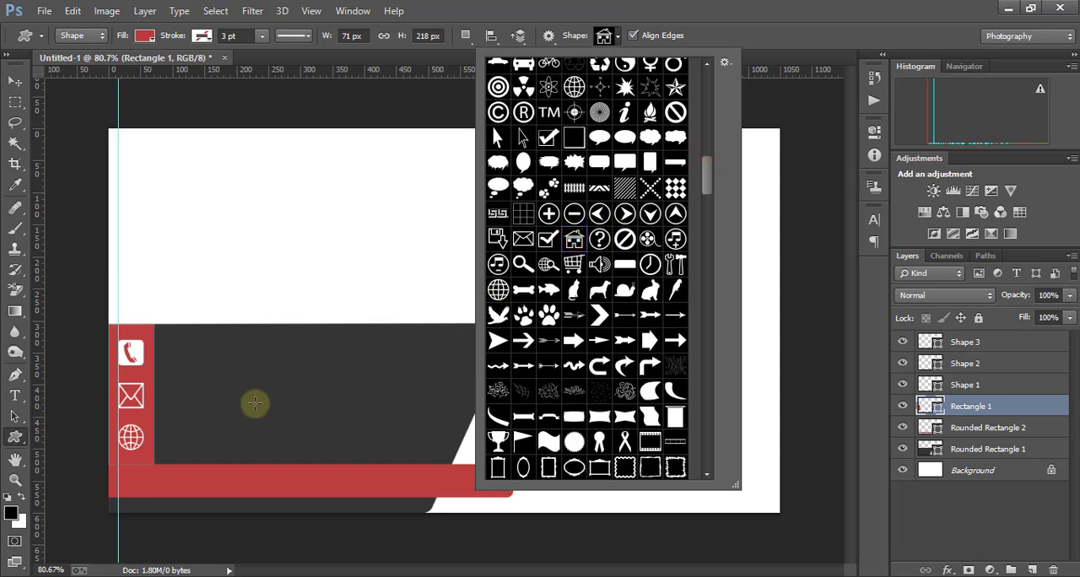
{"action": "left_click", "coordinate": [252, 404]}
{"action": "left_click", "coordinate": [251, 403]}
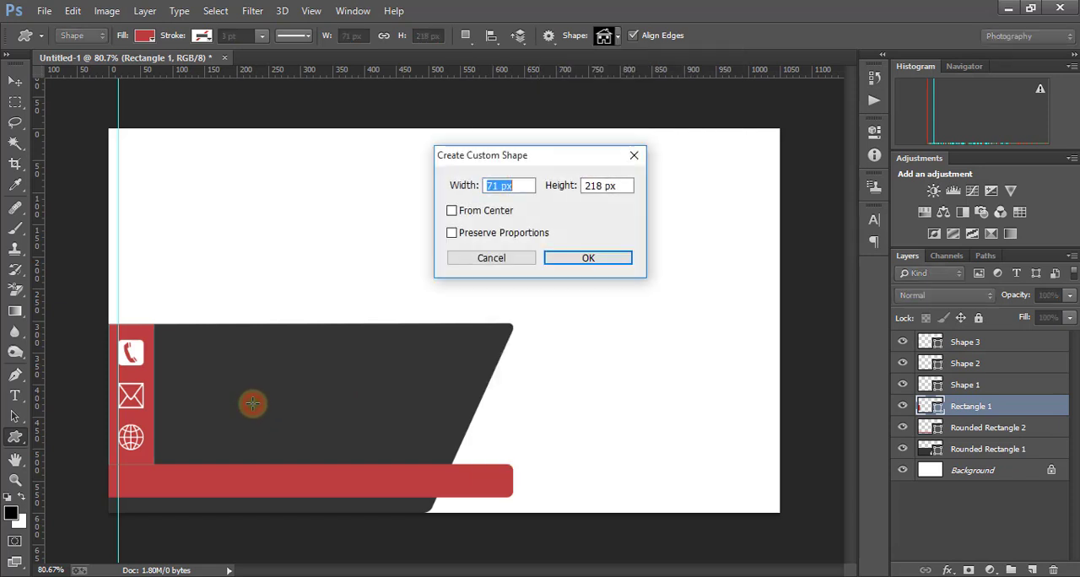
{"action": "left_click", "coordinate": [522, 186]}
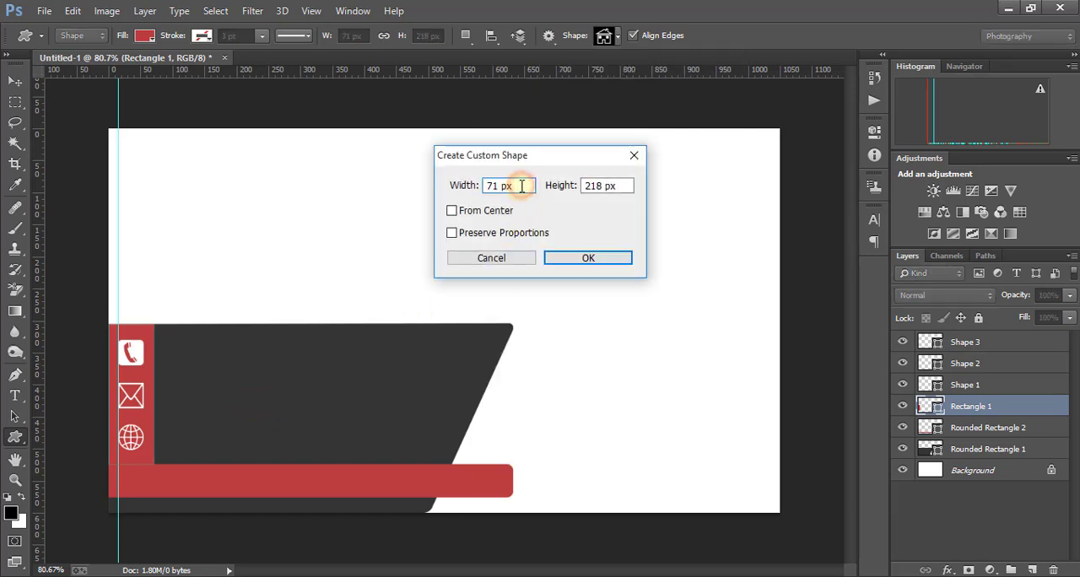
{"action": "left_click_drag", "start_coordinate": [522, 186], "coordinate": [466, 185]}
{"action": "type", "text": "40"}
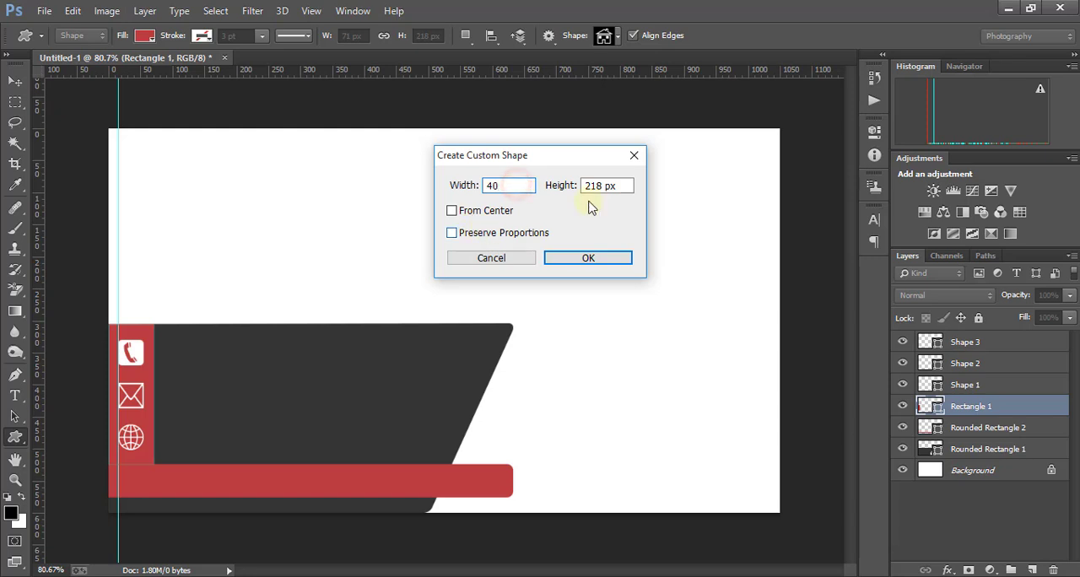
{"action": "key", "text": "Tab"}
{"action": "type", "text": "40"}
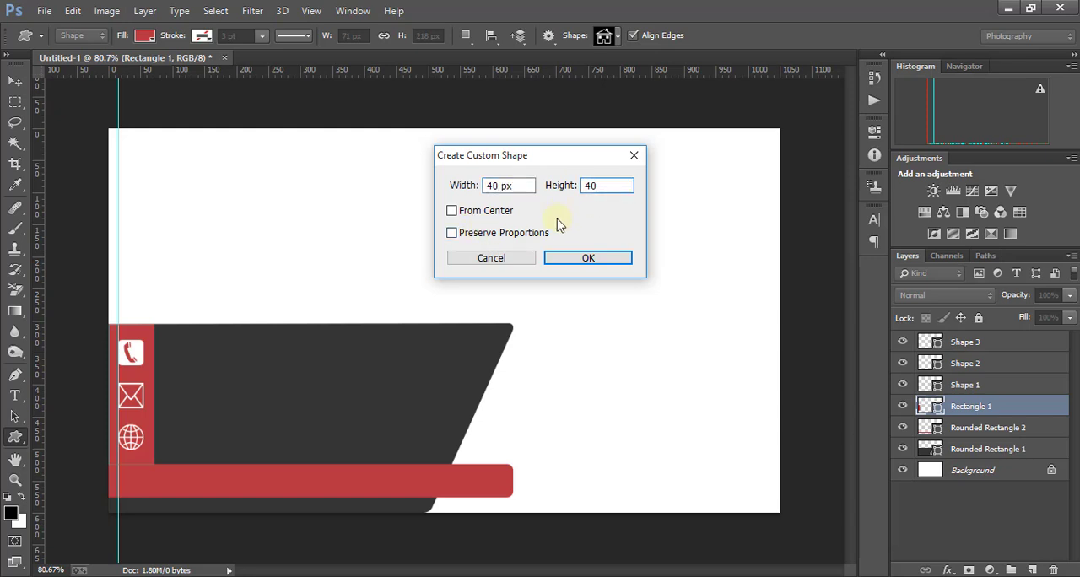
{"action": "left_click", "coordinate": [588, 257]}
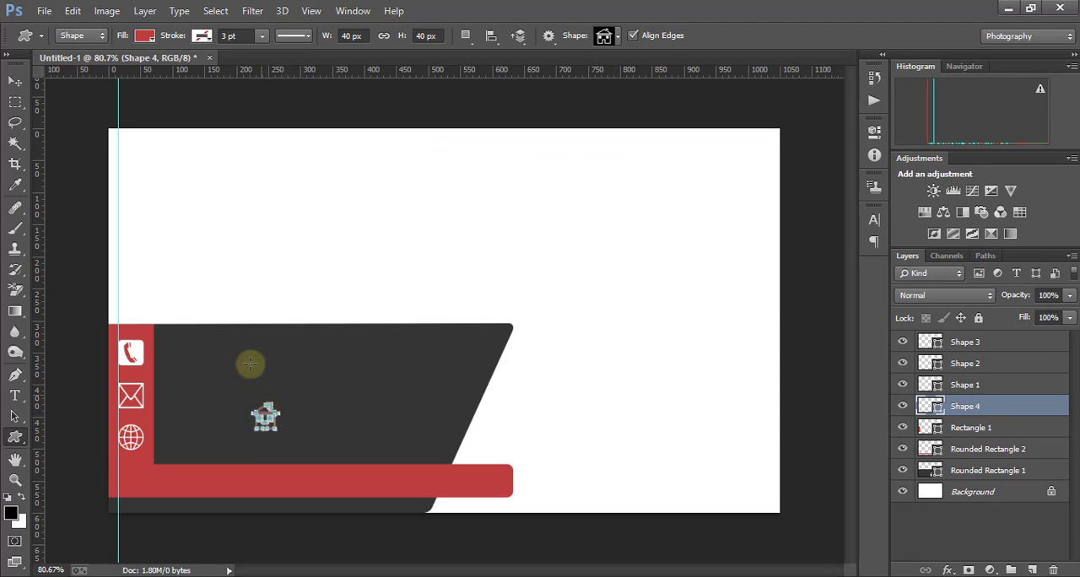
- Change the house icon's fill to white and place it below the globe icon, with its left edge on the guide
{"action": "left_click", "coordinate": [145, 36]}
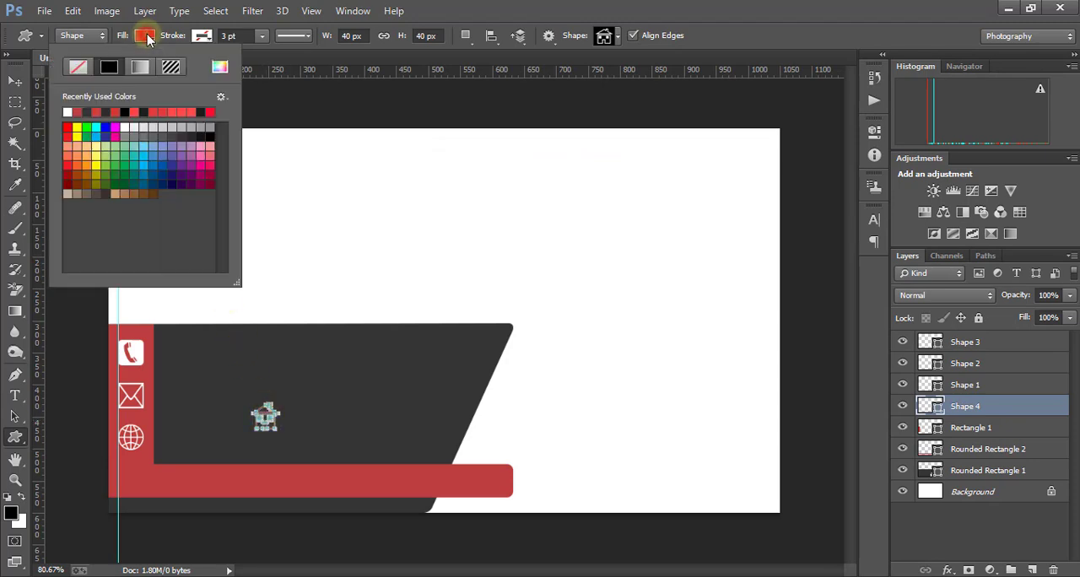
{"action": "left_click", "coordinate": [126, 127]}
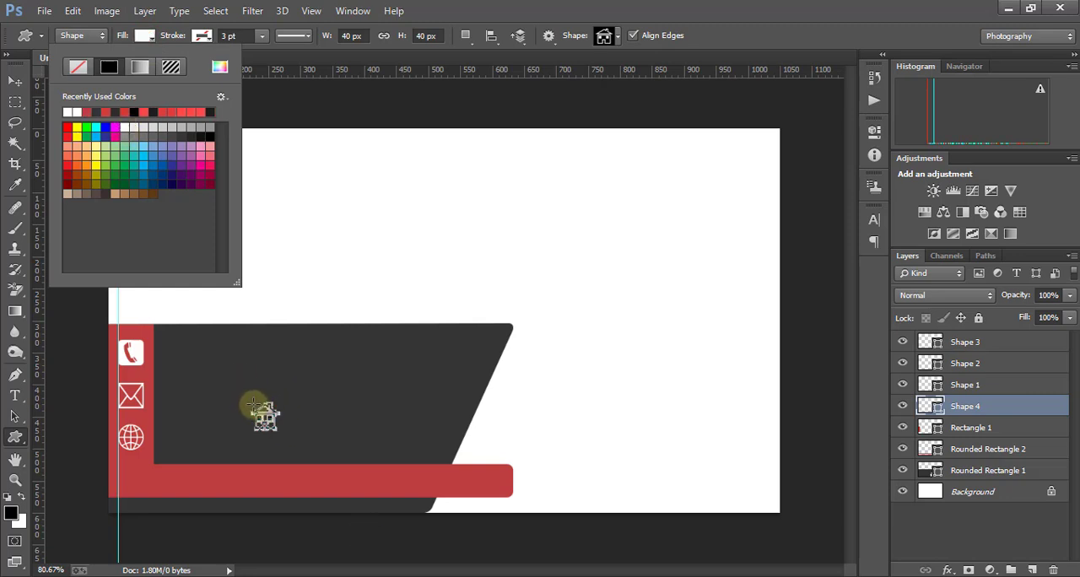
{"action": "key", "text": "v"}
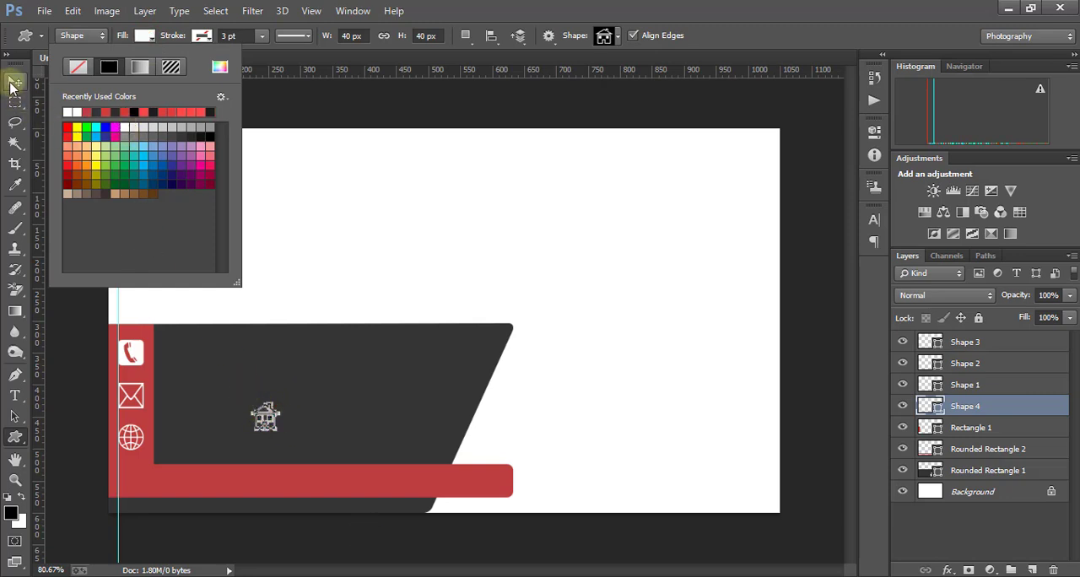
{"action": "left_click_drag", "start_coordinate": [269, 417], "coordinate": [133, 481]}
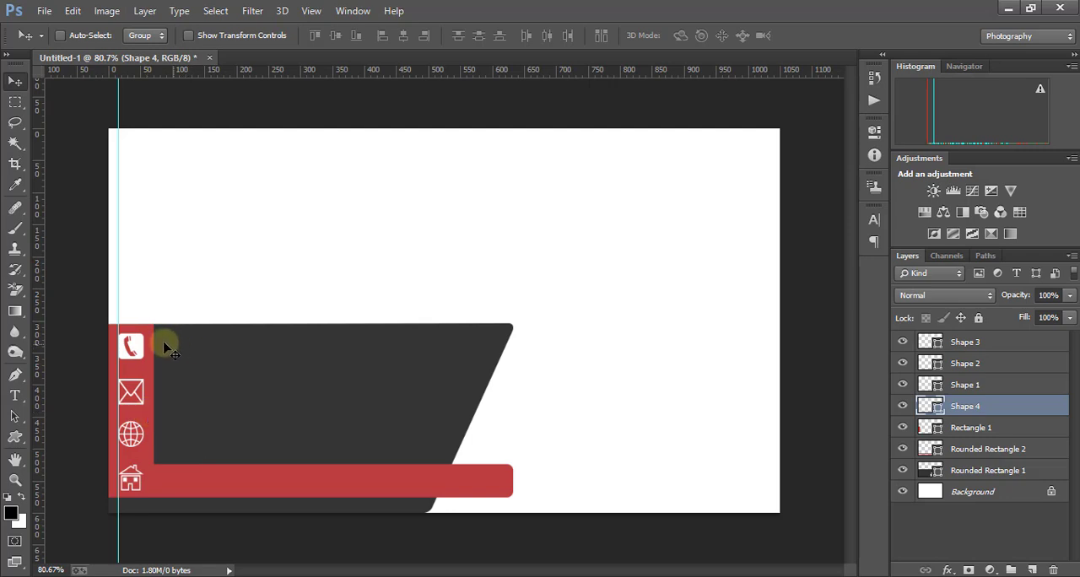
- Set up the Type tool with Arial Bold Italic at 8 pt and white (ffffff) as the text color
{"action": "left_click", "coordinate": [16, 396]}
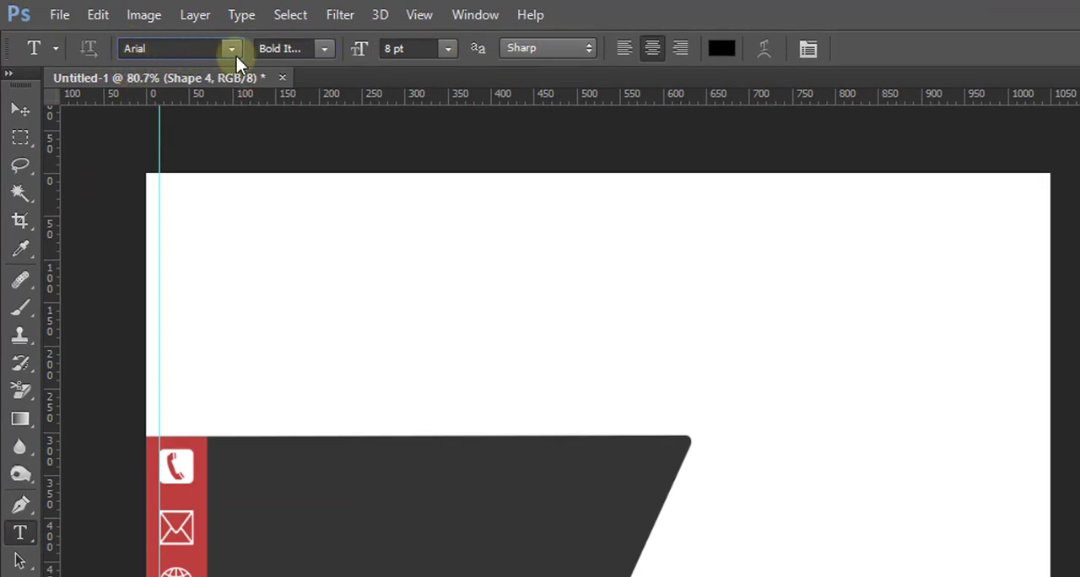
{"action": "left_click", "coordinate": [230, 48]}
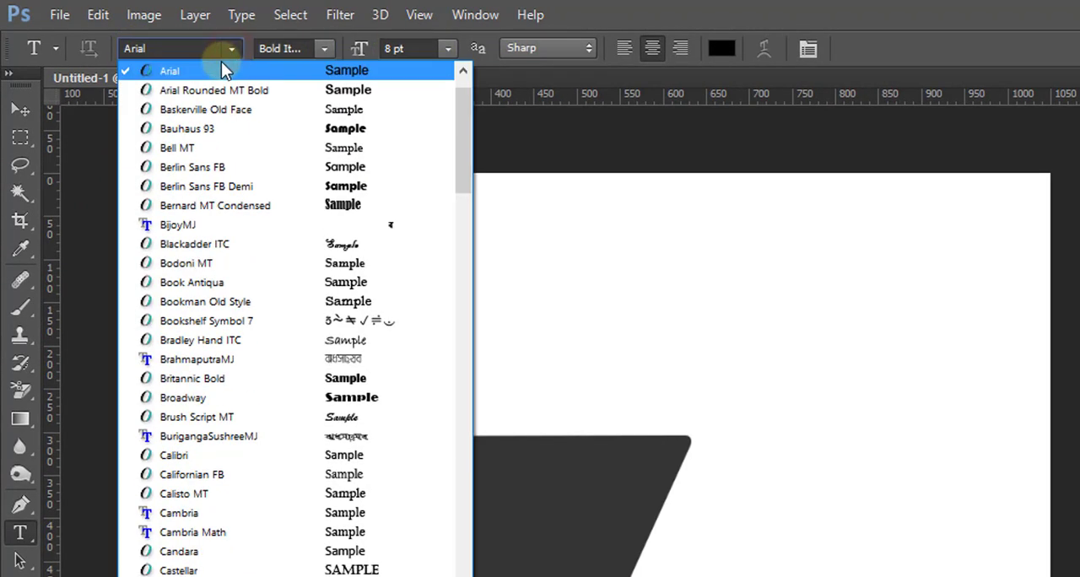
{"action": "left_click", "coordinate": [205, 72]}
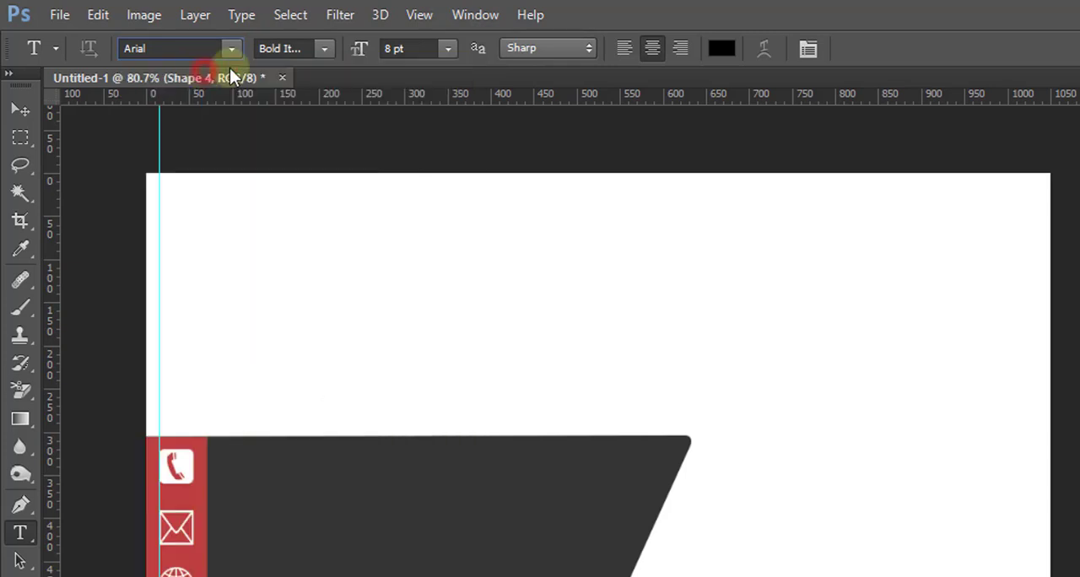
{"action": "left_click", "coordinate": [324, 49]}
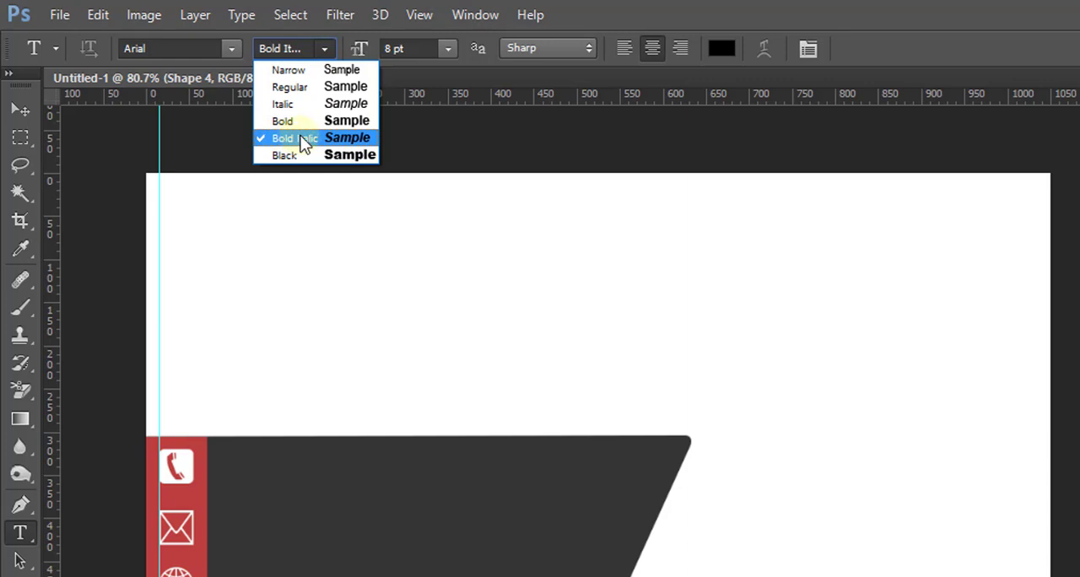
{"action": "left_click", "coordinate": [305, 139]}
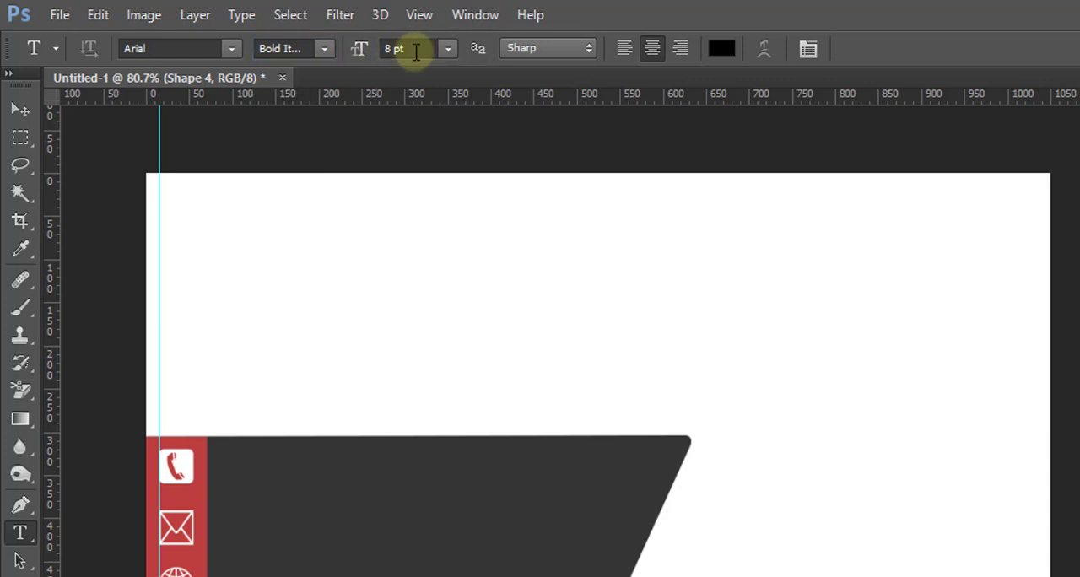
{"action": "left_click", "coordinate": [420, 49]}
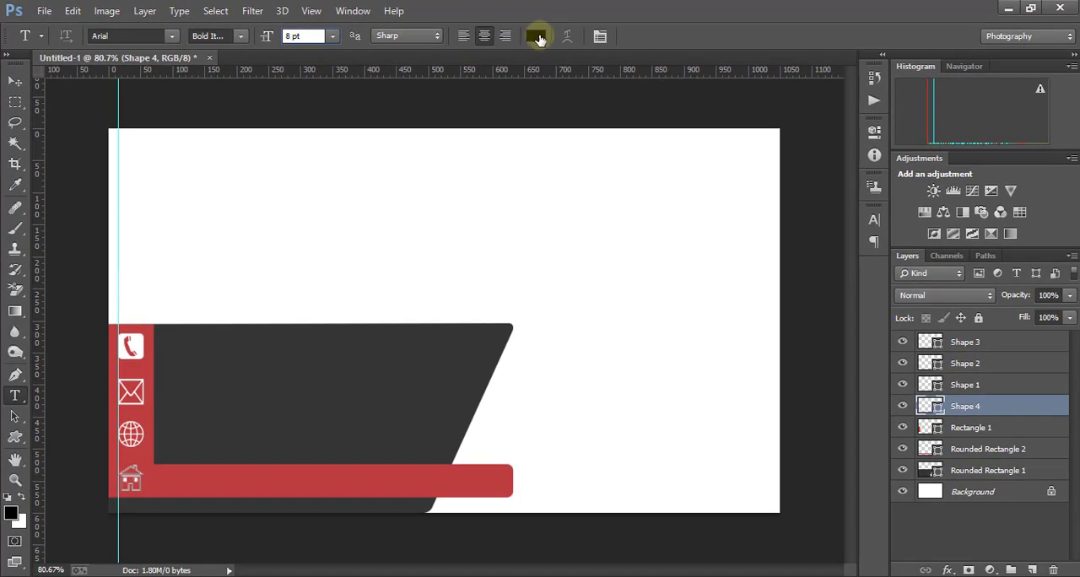
{"action": "left_click", "coordinate": [538, 38]}
{"action": "left_click_drag", "start_coordinate": [651, 216], "coordinate": [627, 169]}
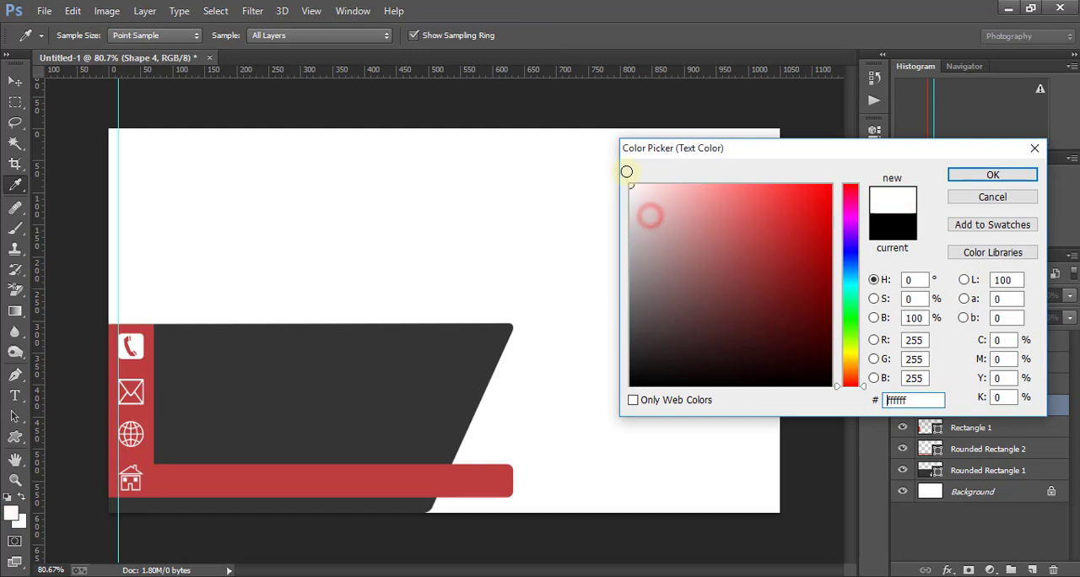
{"action": "left_click", "coordinate": [994, 175]}
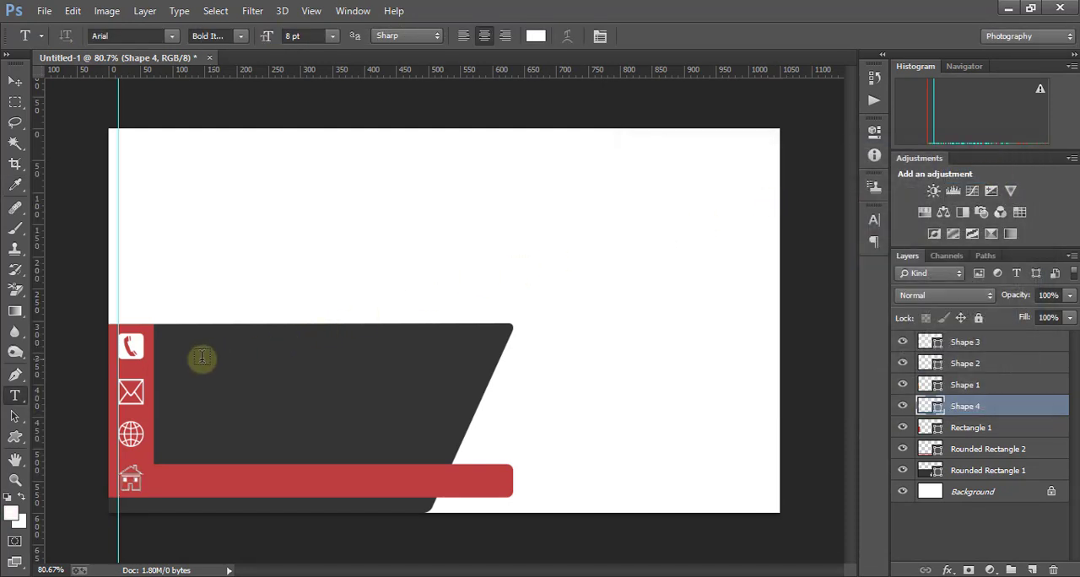
- Add a text line with the placeholder phone number and place it on the dark shape beside the telephone icon
{"action": "left_click", "coordinate": [179, 349]}
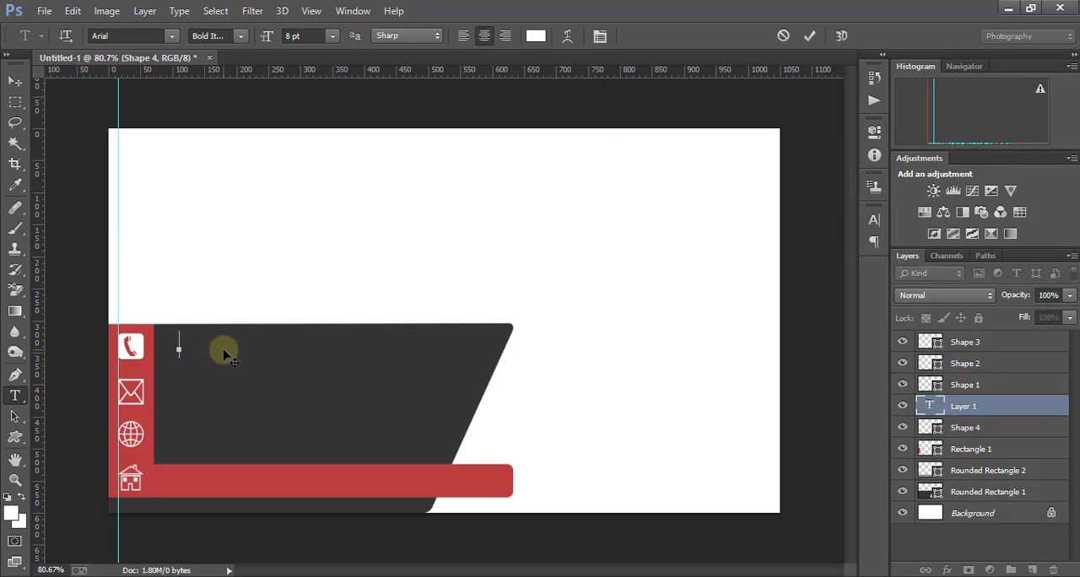
{"action": "type", "text": "0171xxxxxxx"}
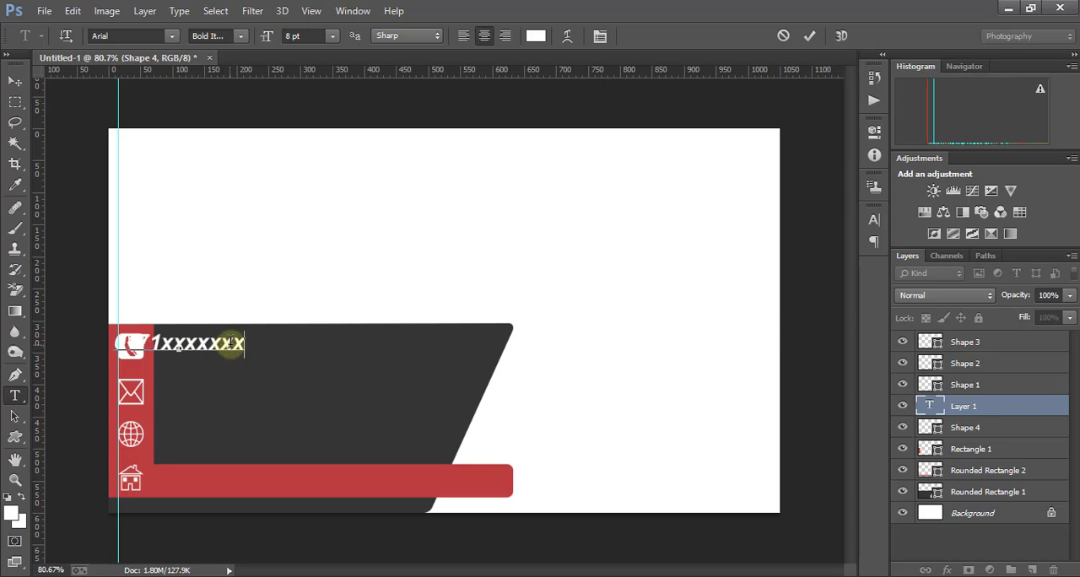
{"action": "left_click", "coordinate": [14, 80]}
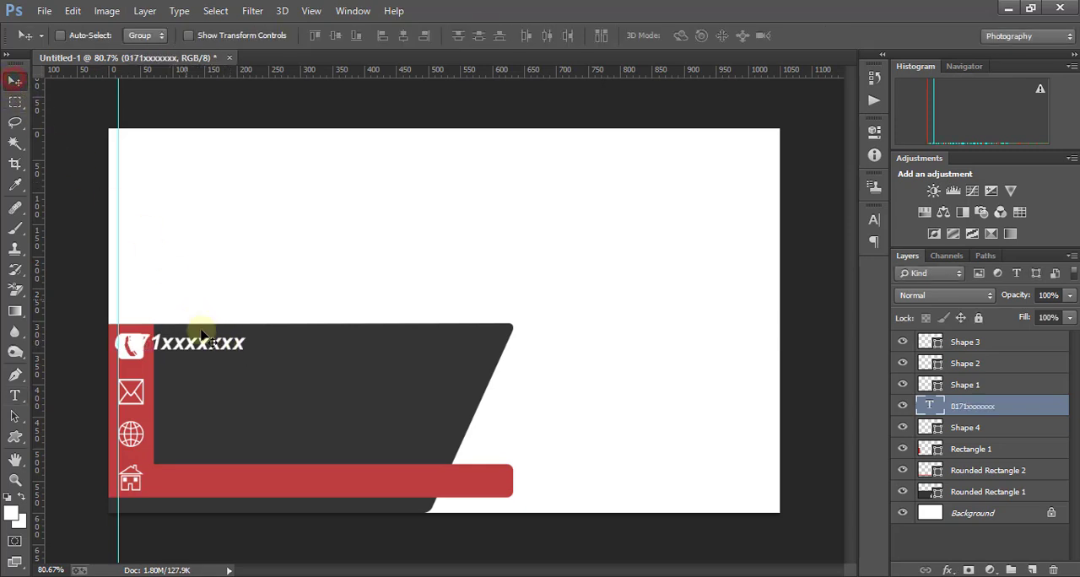
{"action": "left_click_drag", "start_coordinate": [171, 346], "coordinate": [218, 351]}
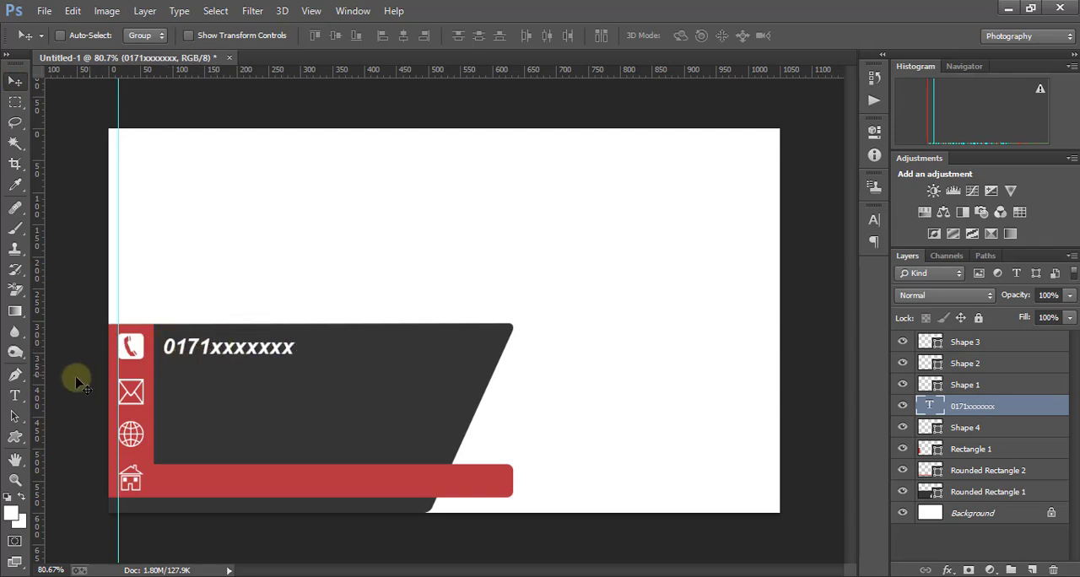
- Add a text line with the contact e-mail address and place it on the dark shape beside the envelope icon
{"action": "left_click", "coordinate": [13, 395]}
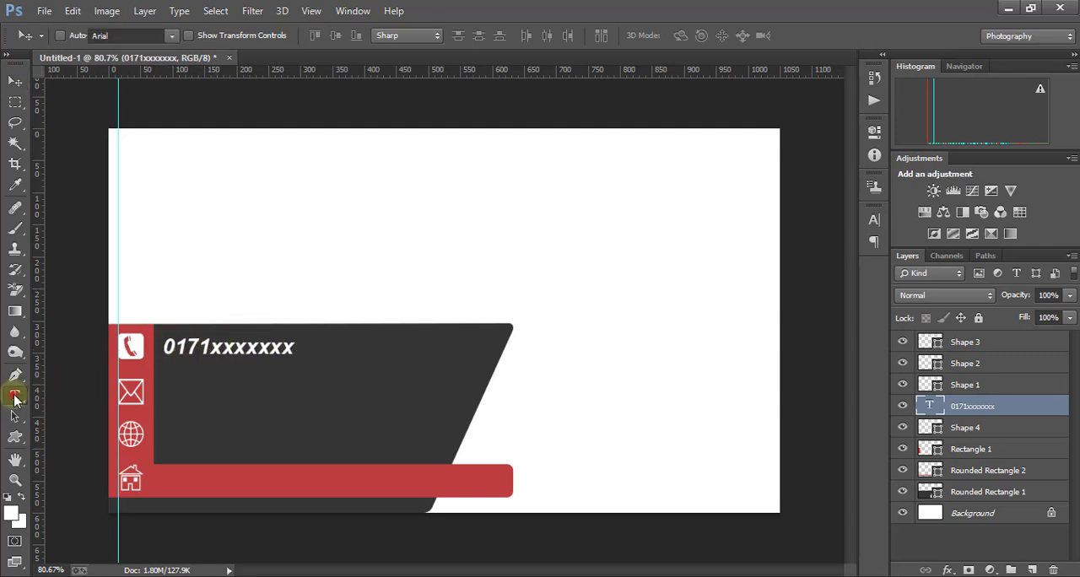
{"action": "left_click", "coordinate": [172, 393]}
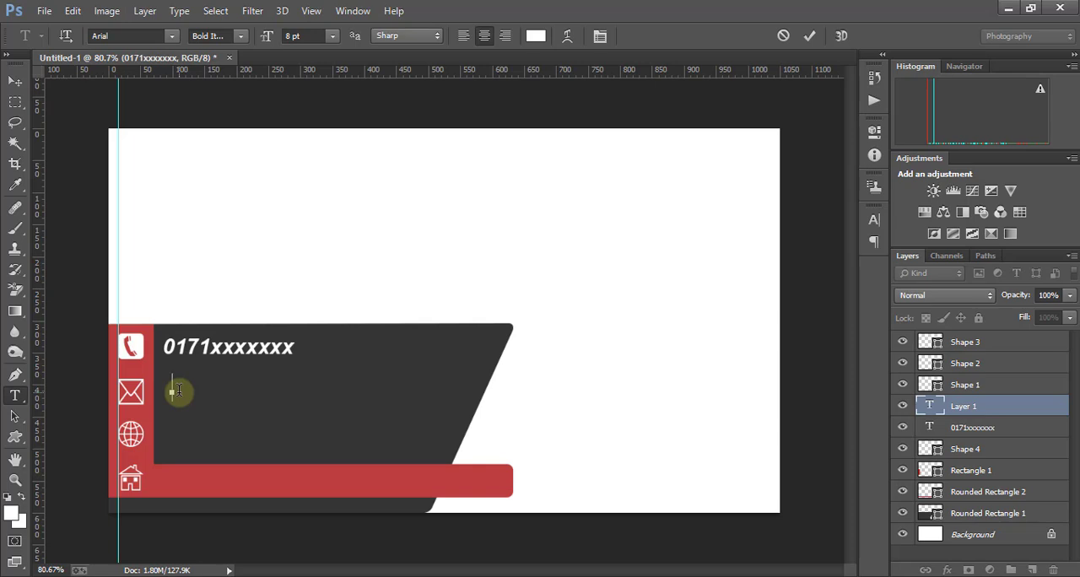
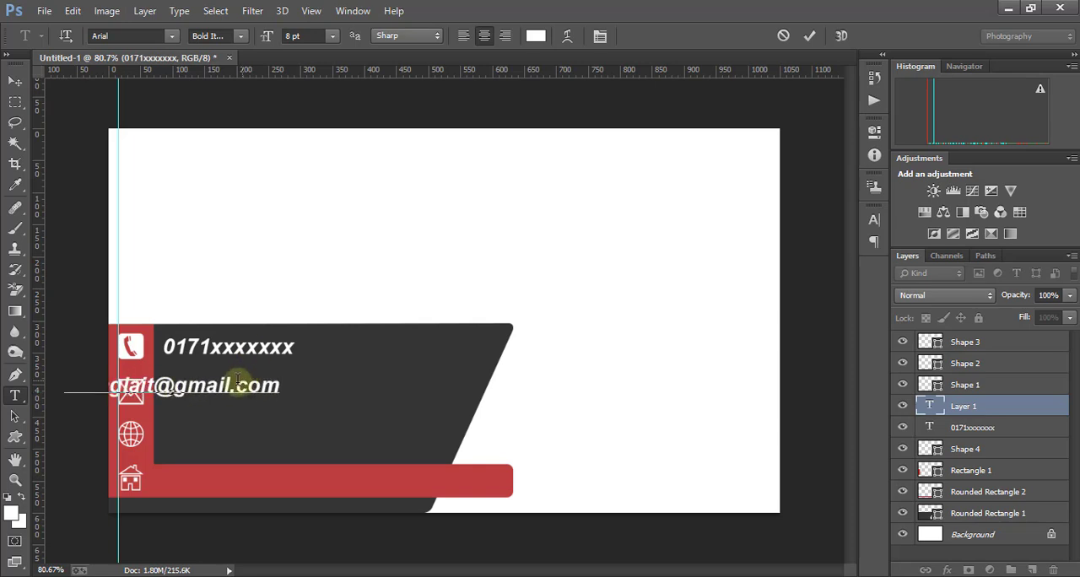
{"action": "left_click", "coordinate": [15, 80]}
{"action": "left_click_drag", "start_coordinate": [208, 386], "coordinate": [264, 397]}
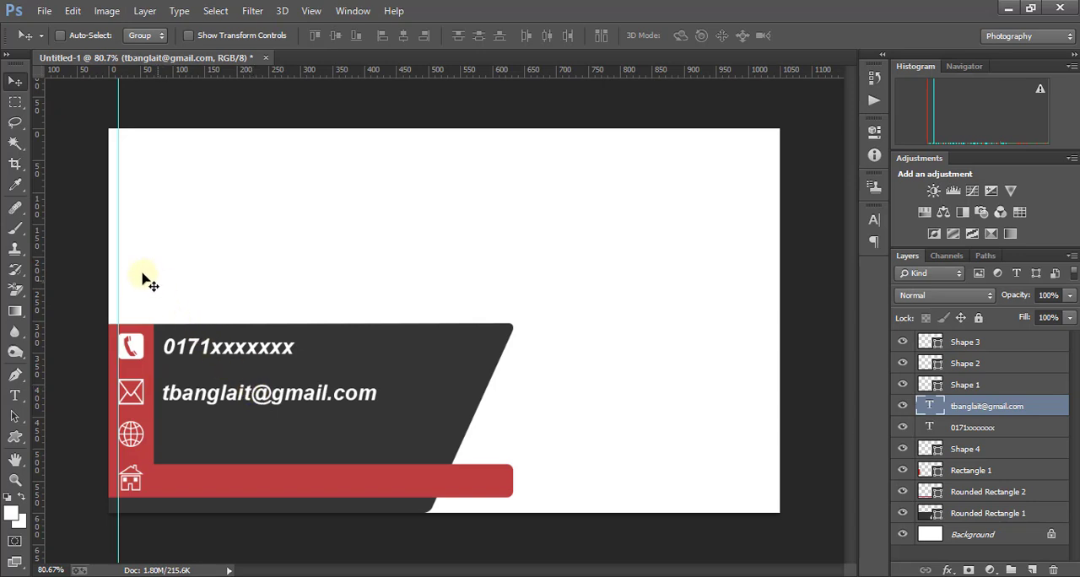
- Move the vertical guide to the left edge of the contact text and nudge the e-mail line up slightly
{"action": "left_click_drag", "start_coordinate": [118, 262], "coordinate": [163, 263]}
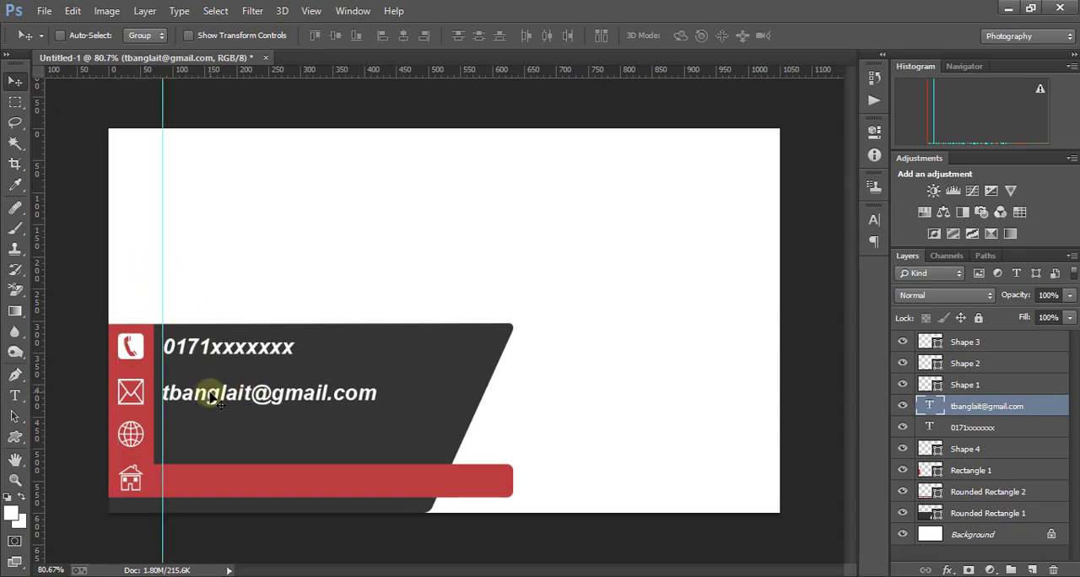
{"action": "key", "text": "Up"}
{"action": "key", "text": "Up"}
{"action": "key", "text": "Up"}
{"action": "key", "text": "Up"}
{"action": "key", "text": "Up"}
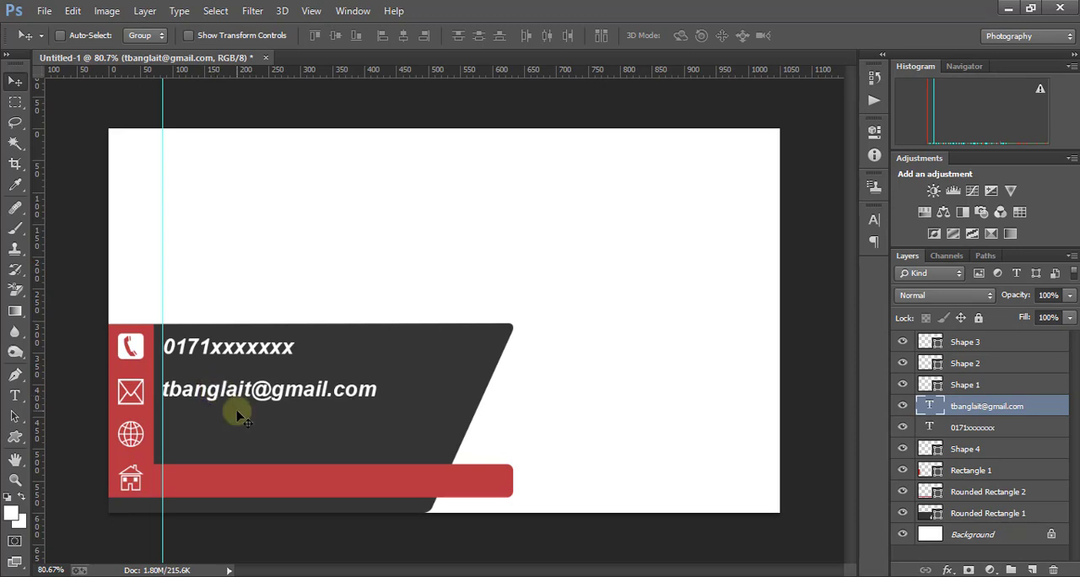
{"action": "left_click", "coordinate": [16, 395]}
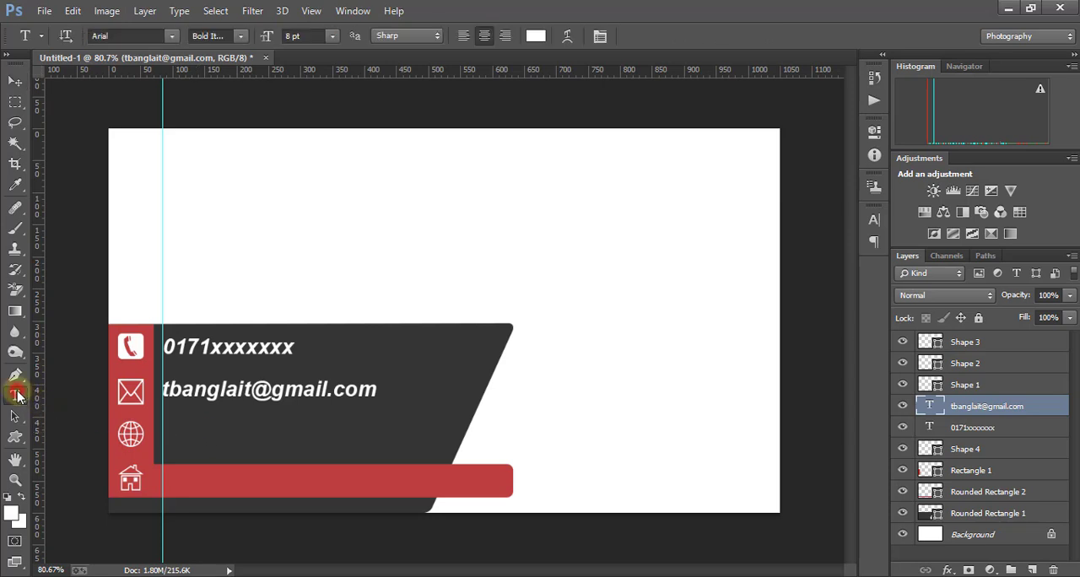
{"action": "left_click", "coordinate": [179, 436]}
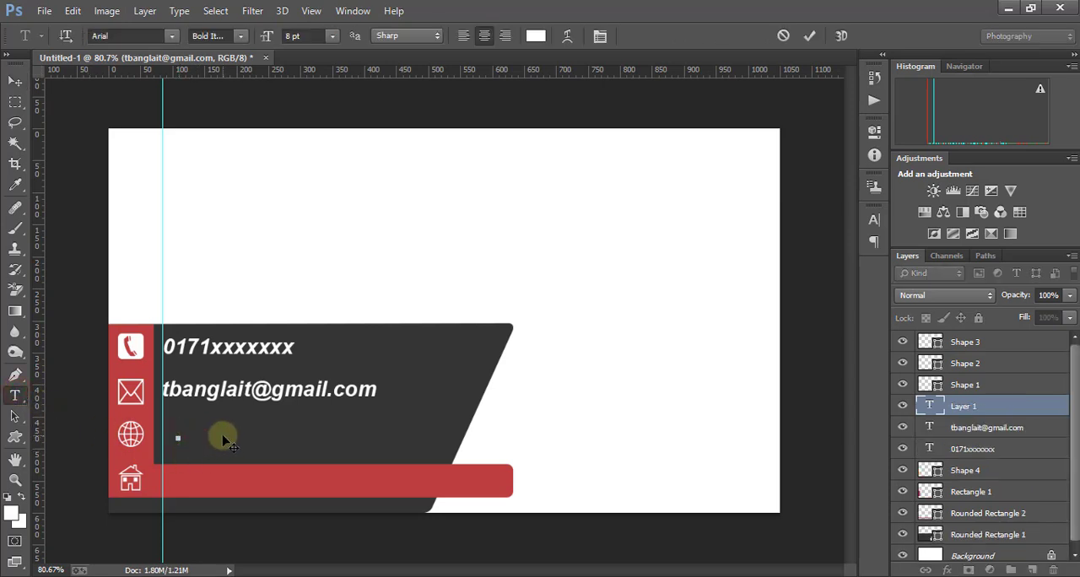
{"action": "type", "text": "www."}
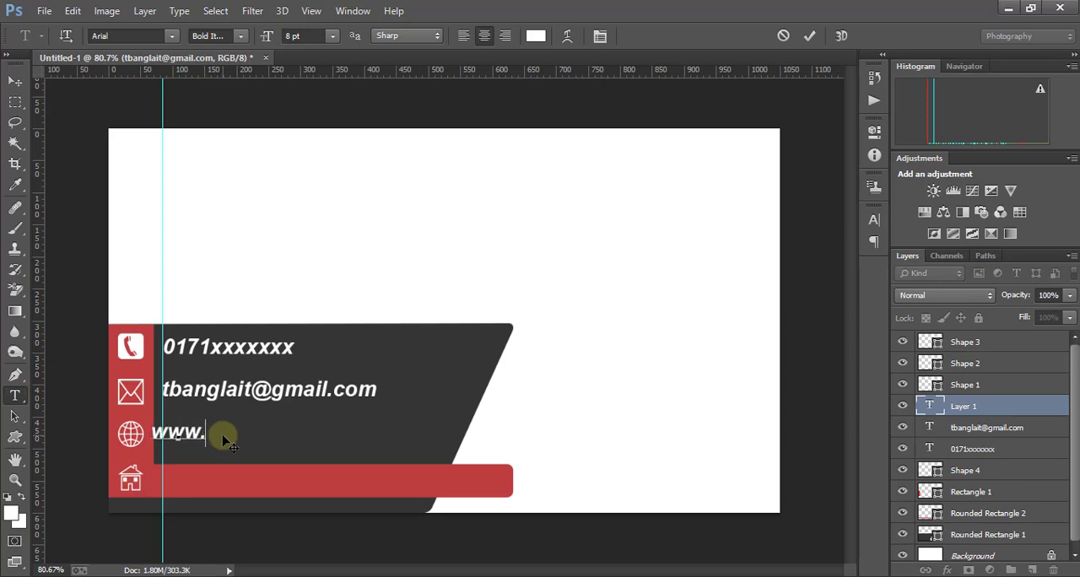
{"action": "type", "text": "tbanglait.com"}
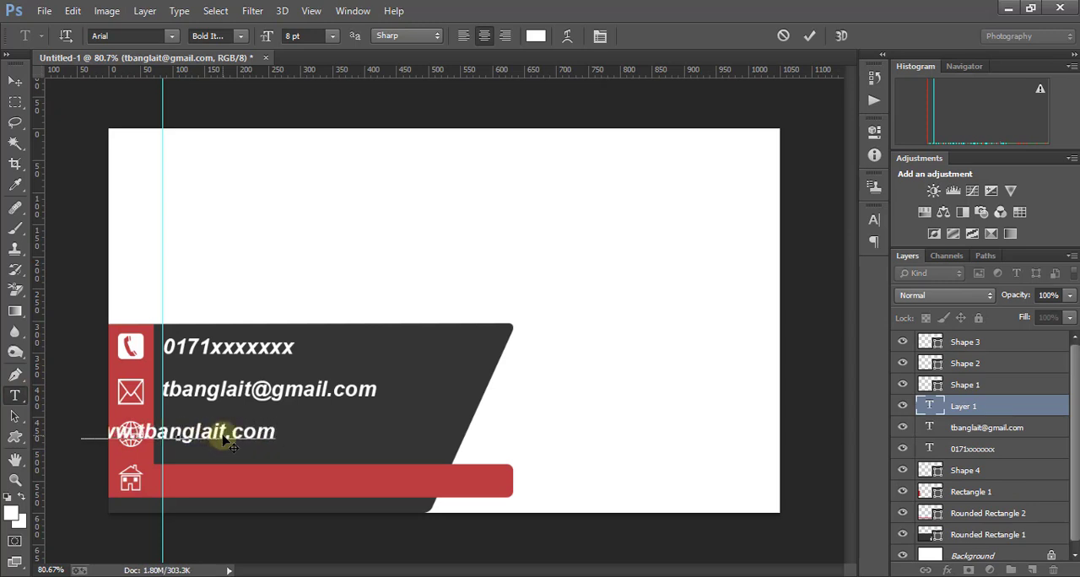
{"action": "left_click", "coordinate": [15, 84]}
{"action": "left_click_drag", "start_coordinate": [193, 444], "coordinate": [270, 435]}
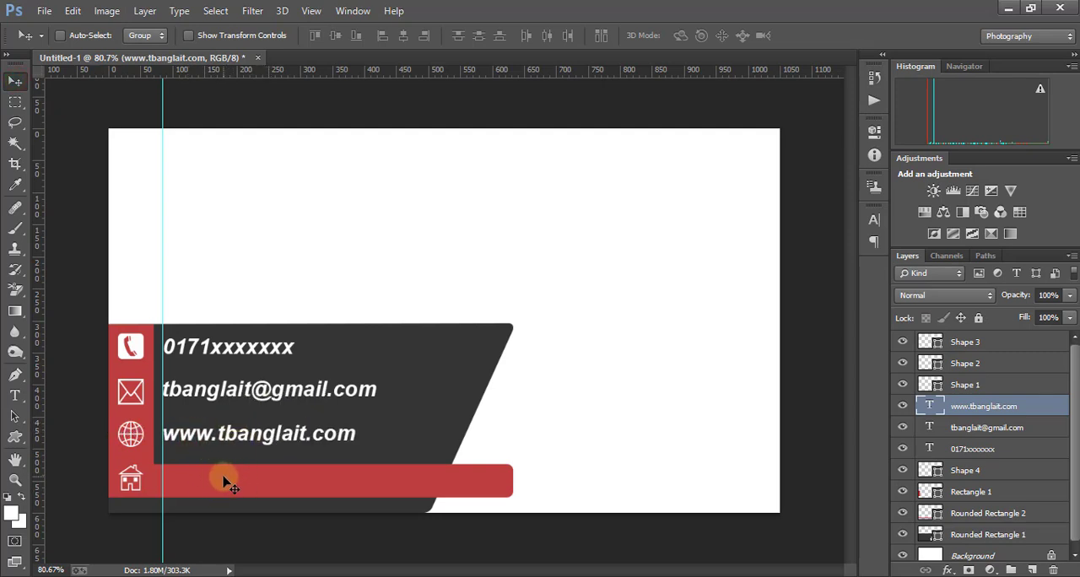
- Start a new text line on the red bar beside the house icon with black (000000) as its text color
{"action": "left_click", "coordinate": [15, 395]}
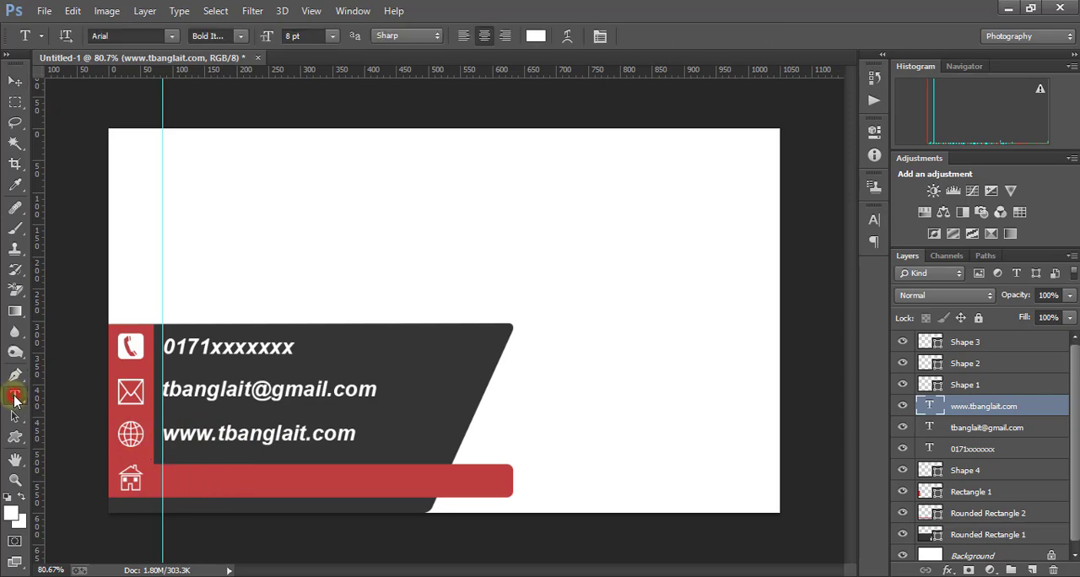
{"action": "left_click", "coordinate": [184, 481]}
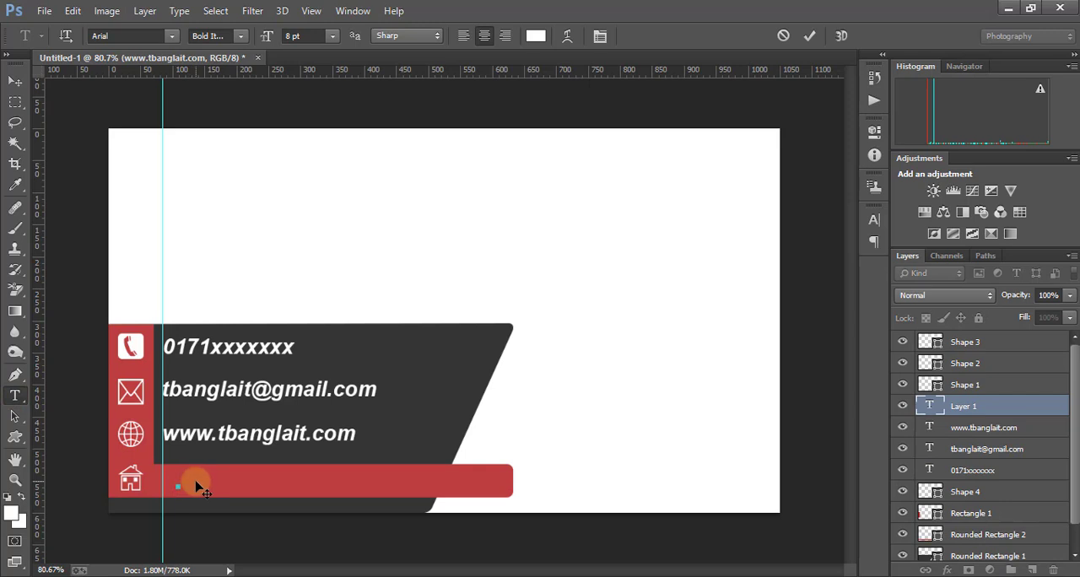
{"action": "left_click", "coordinate": [537, 36]}
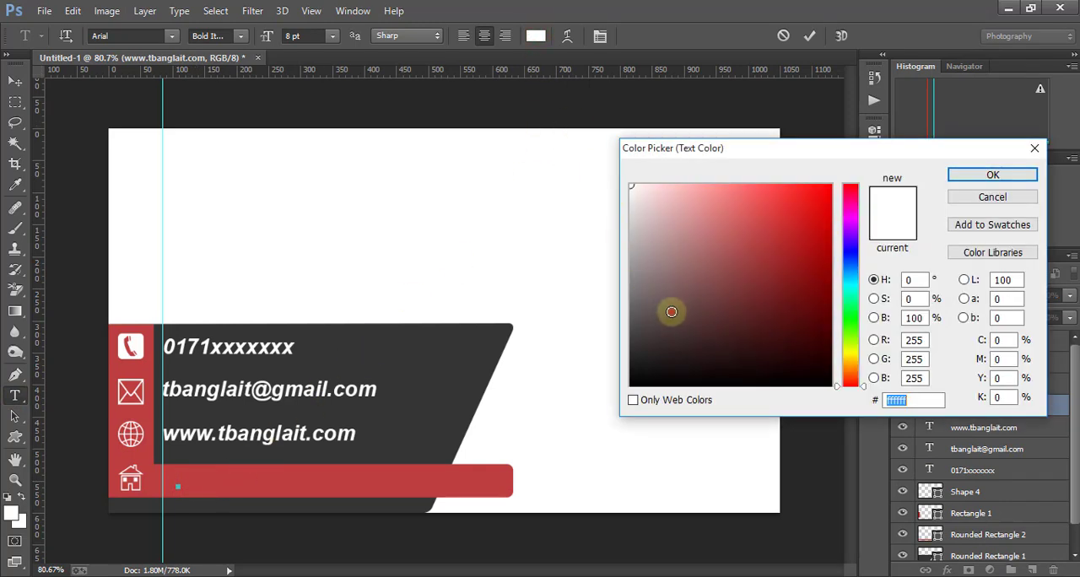
{"action": "left_click_drag", "start_coordinate": [671, 311], "coordinate": [612, 410]}
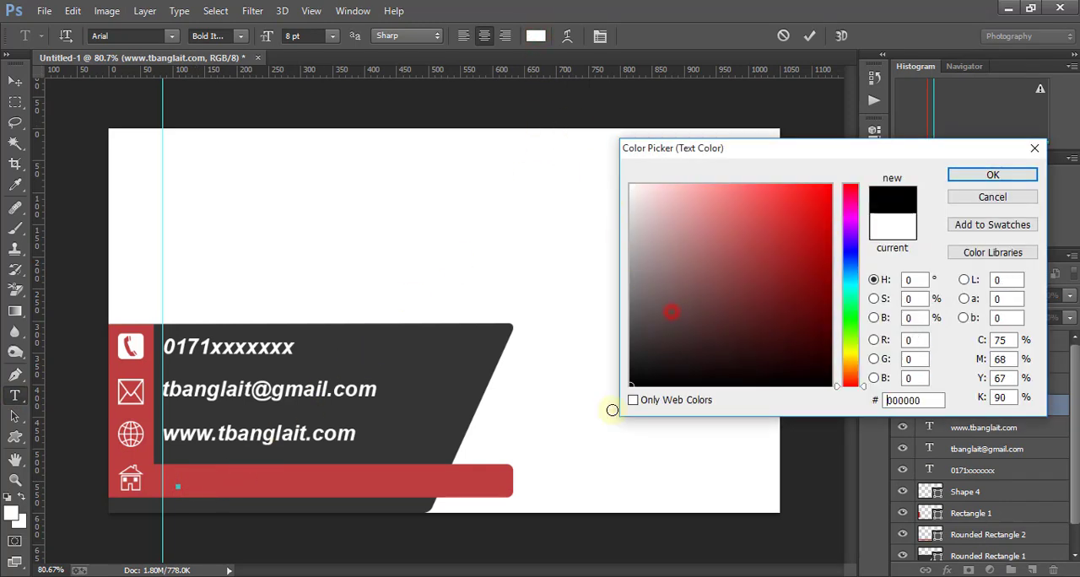
{"action": "left_click", "coordinate": [994, 175]}
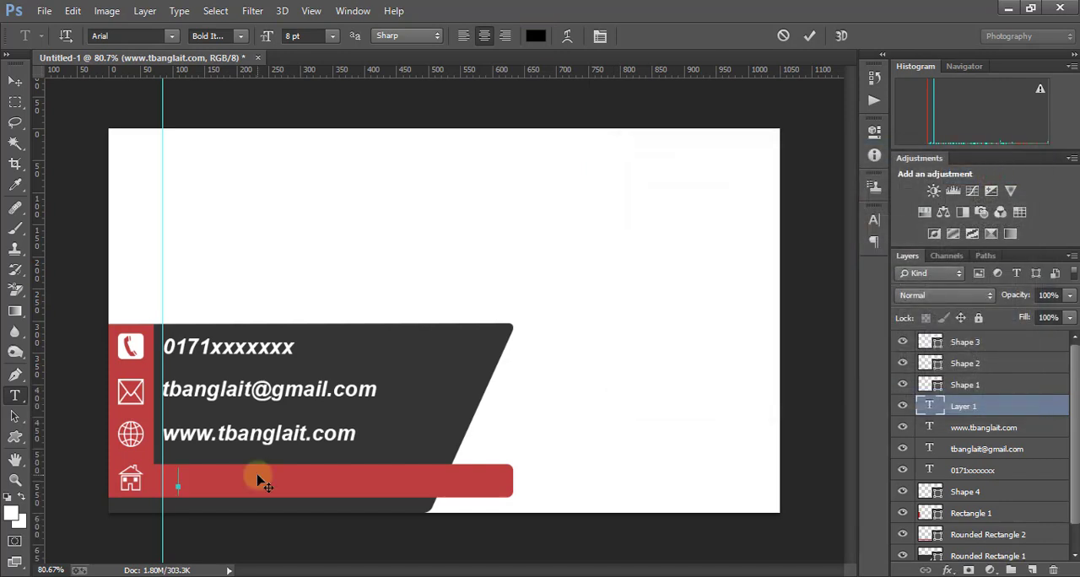
- Enter the postal address, align it with the other contact lines beside the house icon, and remove the vertical guide
{"action": "type", "text": "urana Palta"}
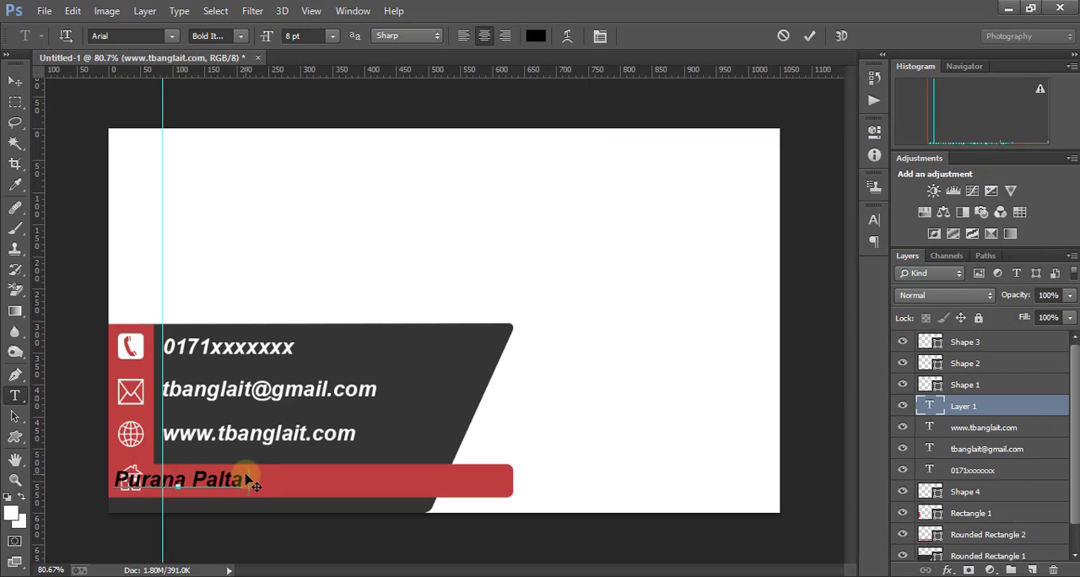
{"action": "type", "text": "n, Dhaka 1000"}
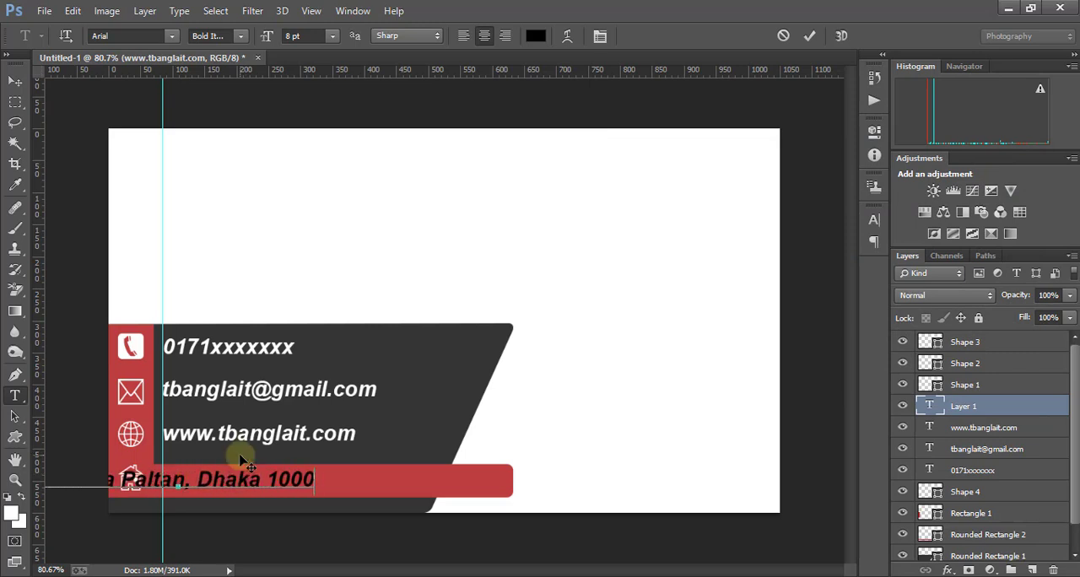
{"action": "left_click", "coordinate": [14, 82]}
{"action": "left_click_drag", "start_coordinate": [172, 478], "coordinate": [317, 482]}
{"action": "left_click_drag", "start_coordinate": [163, 219], "coordinate": [35, 218]}
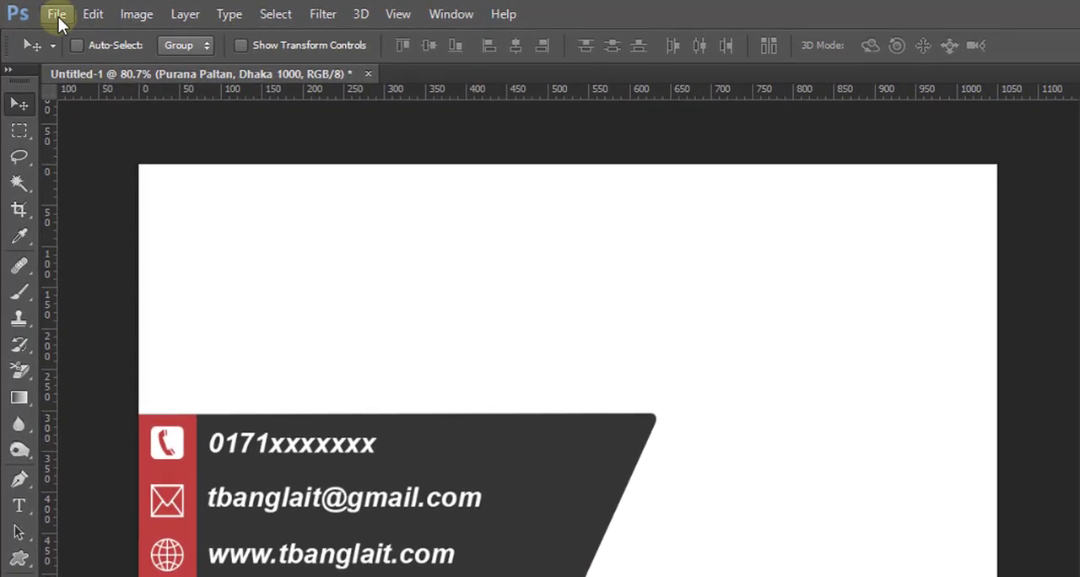
- Open logo-finale.psd from the Logo folder on the Desktop
{"action": "left_click", "coordinate": [46, 11]}
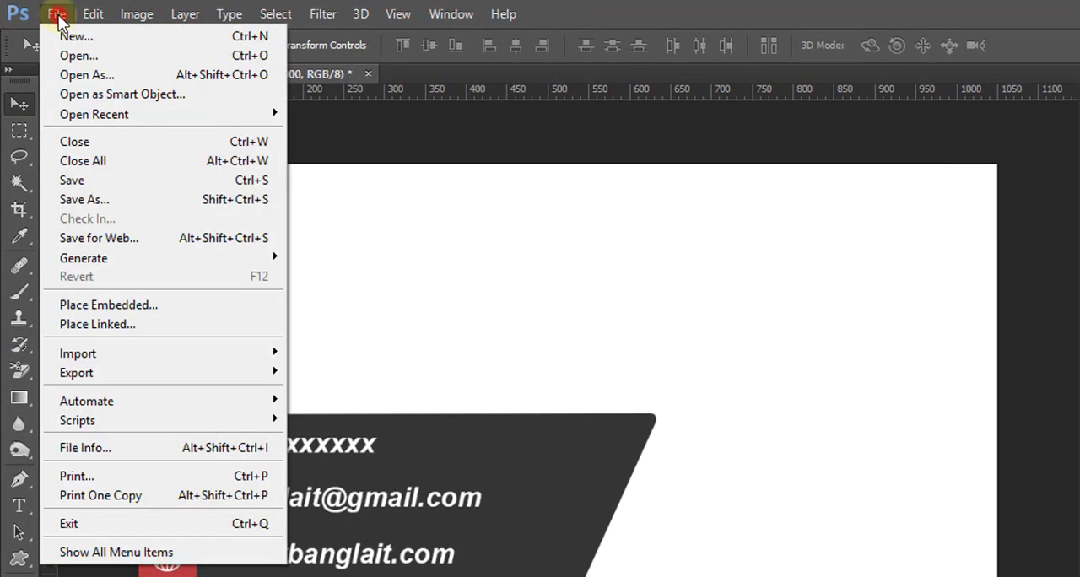
{"action": "left_click", "coordinate": [115, 55]}
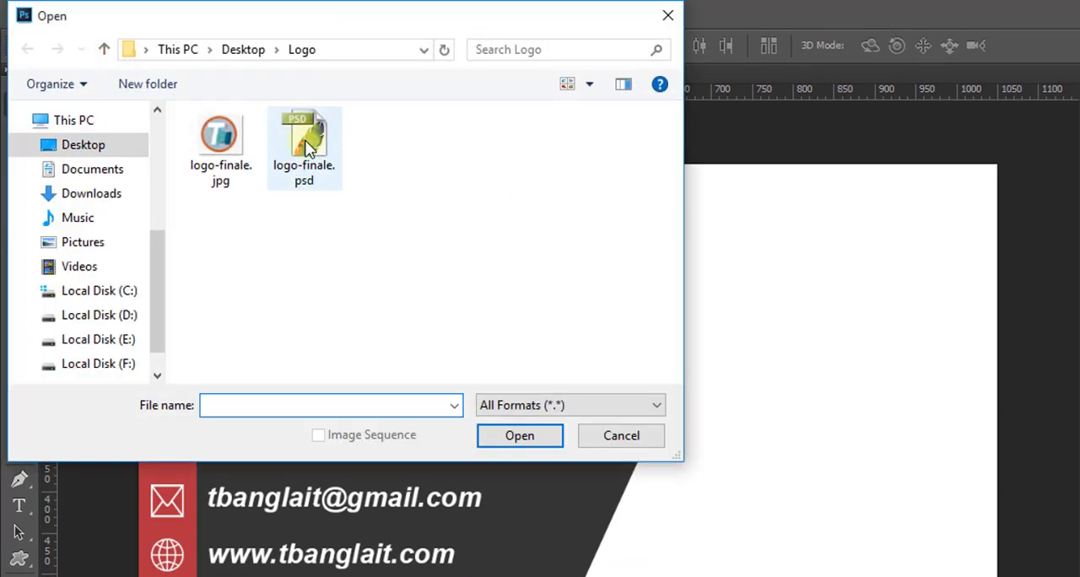
{"action": "left_click", "coordinate": [308, 138]}
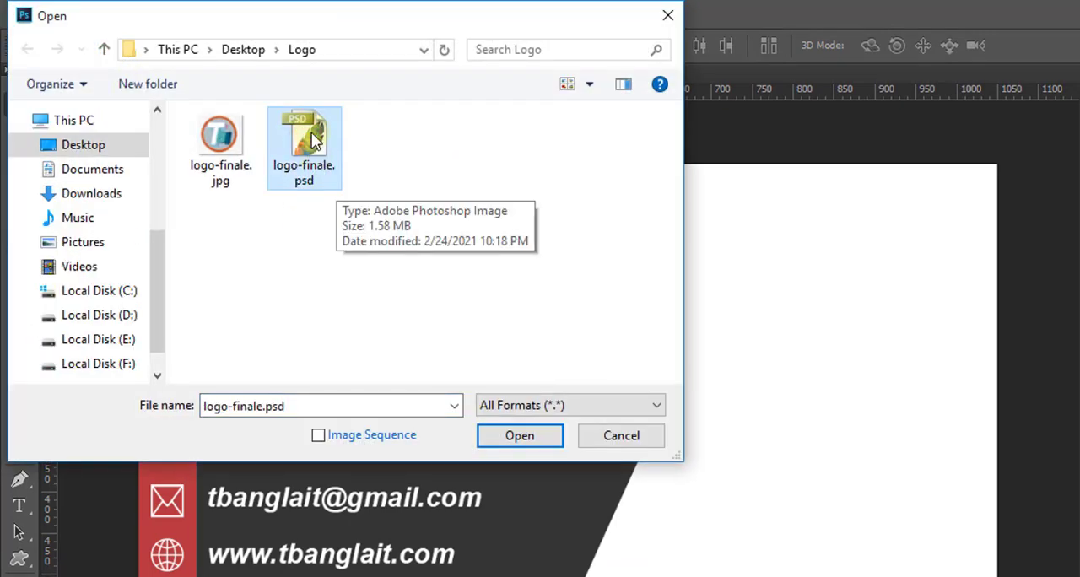
{"action": "left_click", "coordinate": [520, 438]}
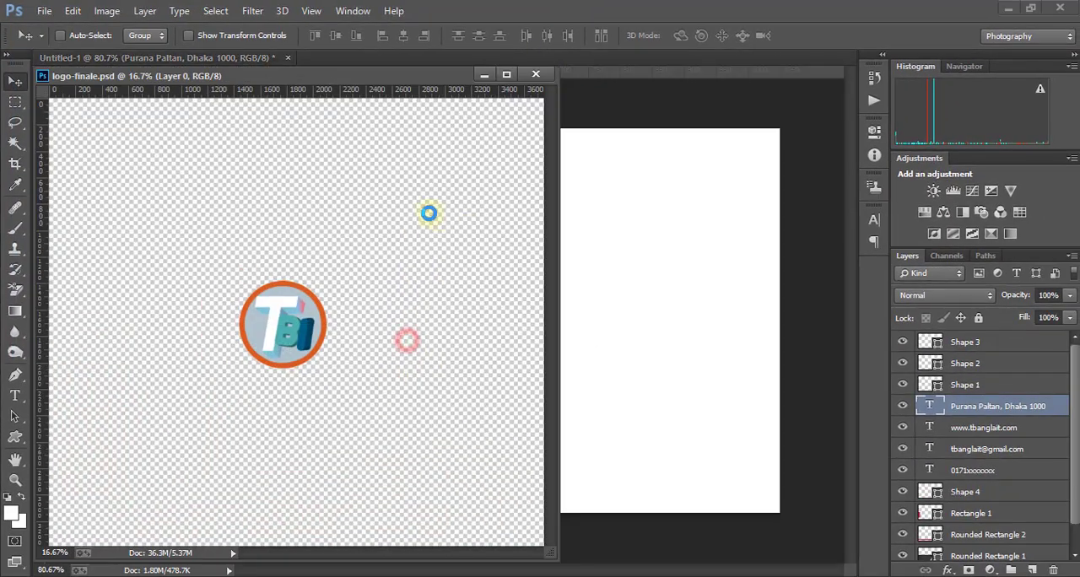
- Copy the round logo from logo-finale.psd onto the business card and close the logo file
{"action": "left_click_drag", "start_coordinate": [227, 78], "coordinate": [562, 87]}
{"action": "left_click_drag", "start_coordinate": [619, 320], "coordinate": [243, 212]}
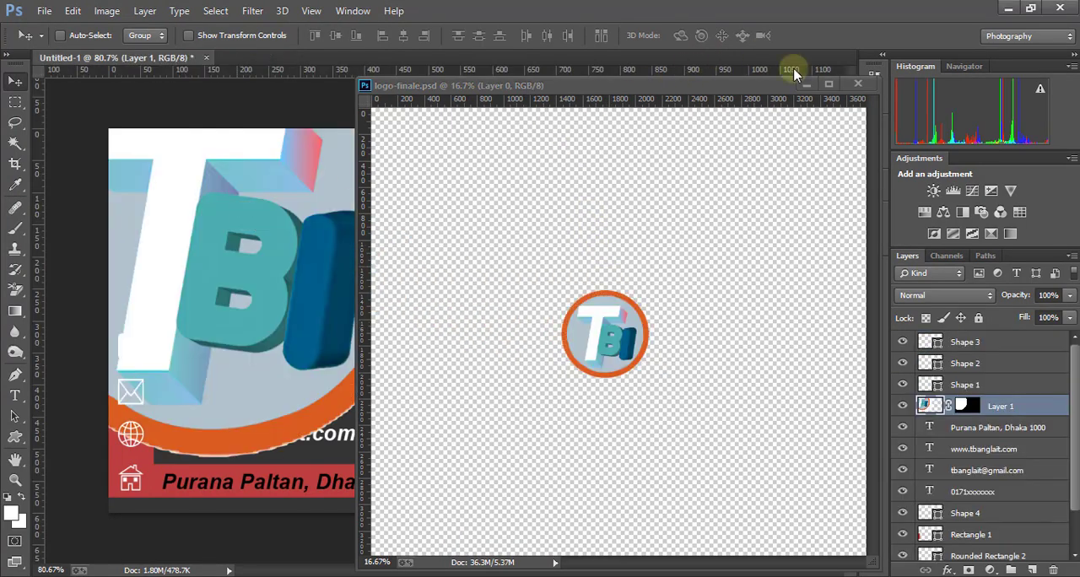
{"action": "left_click", "coordinate": [860, 86]}
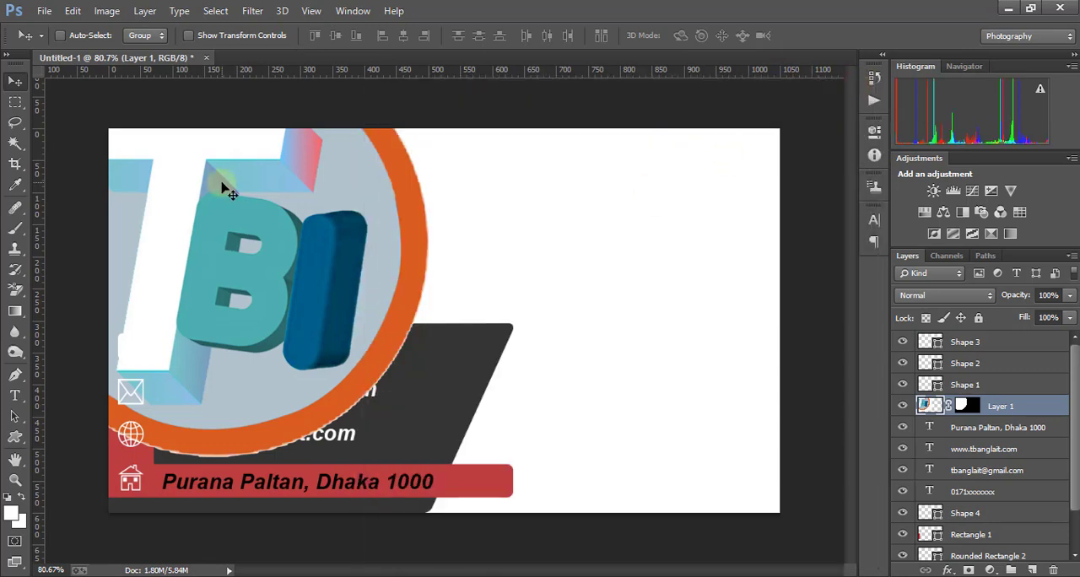
- Scale the logo proportionally to about 17.5% and place it in the card's upper-left area above the dark shape
{"action": "left_click_drag", "start_coordinate": [229, 189], "coordinate": [459, 289]}
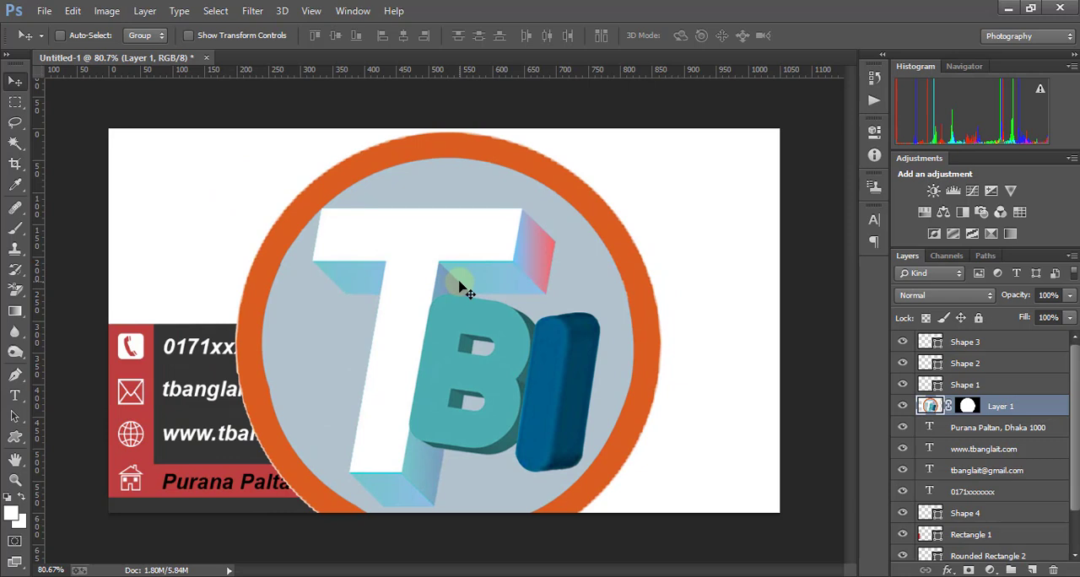
{"action": "key", "text": "ctrl+t"}
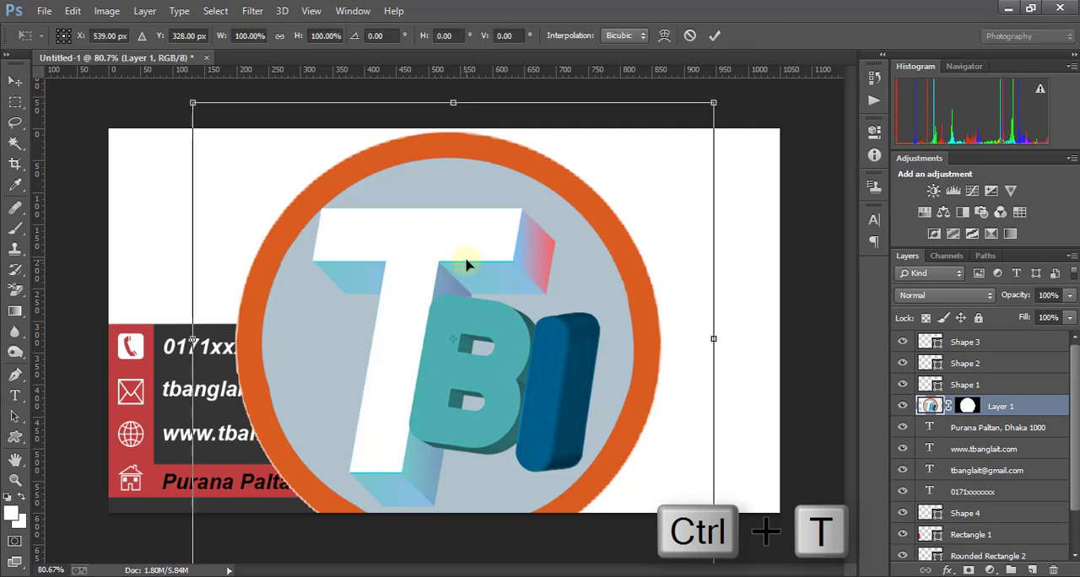
{"action": "key", "text": "alt+shift"}
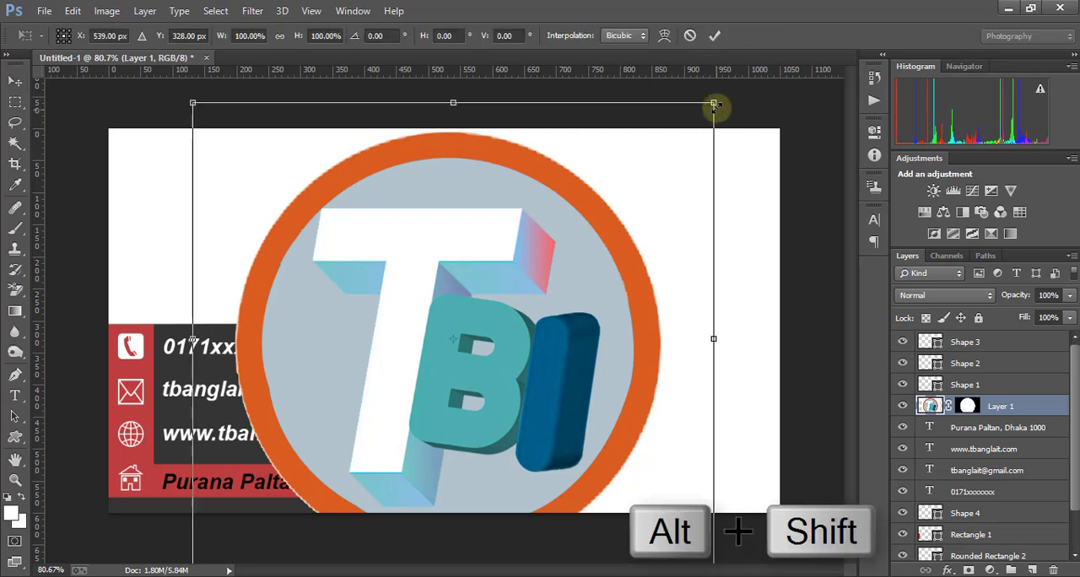
{"action": "left_click_drag", "start_coordinate": [714, 102], "coordinate": [205, 211]}
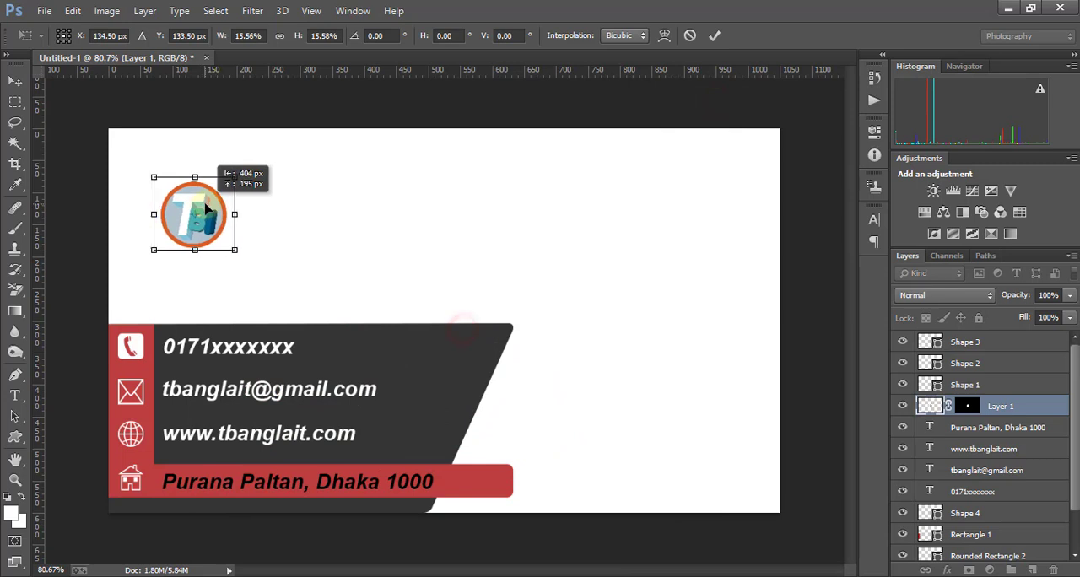
{"action": "left_click_drag", "start_coordinate": [236, 250], "coordinate": [245, 254]}
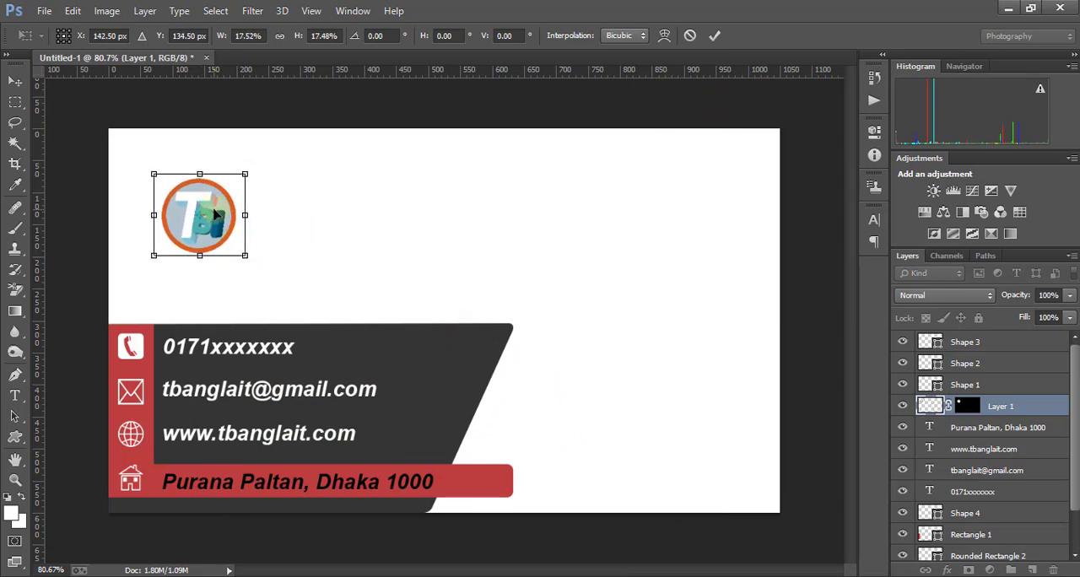
{"action": "left_click", "coordinate": [714, 36]}
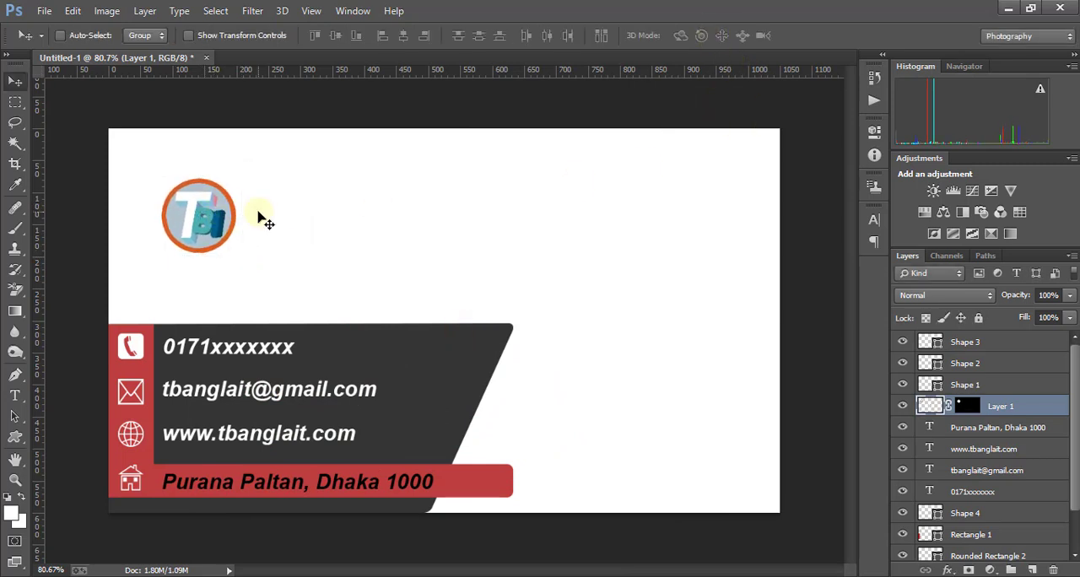
- Draw a rounded rectangle about 408 × 51 px with a 10 px corner radius, extending right from the logo
{"action": "left_click", "coordinate": [14, 438]}
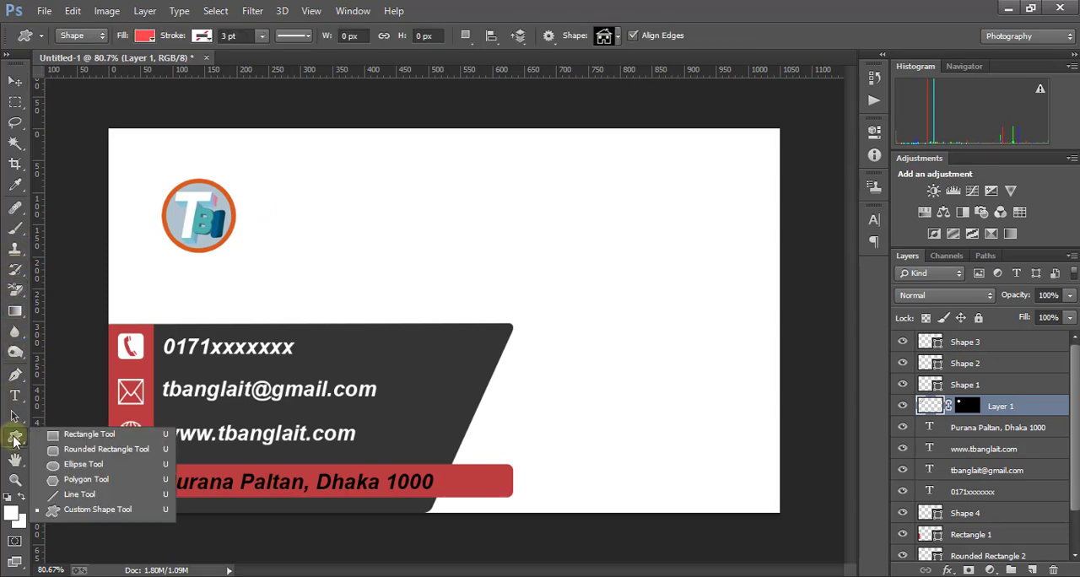
{"action": "left_click", "coordinate": [140, 449]}
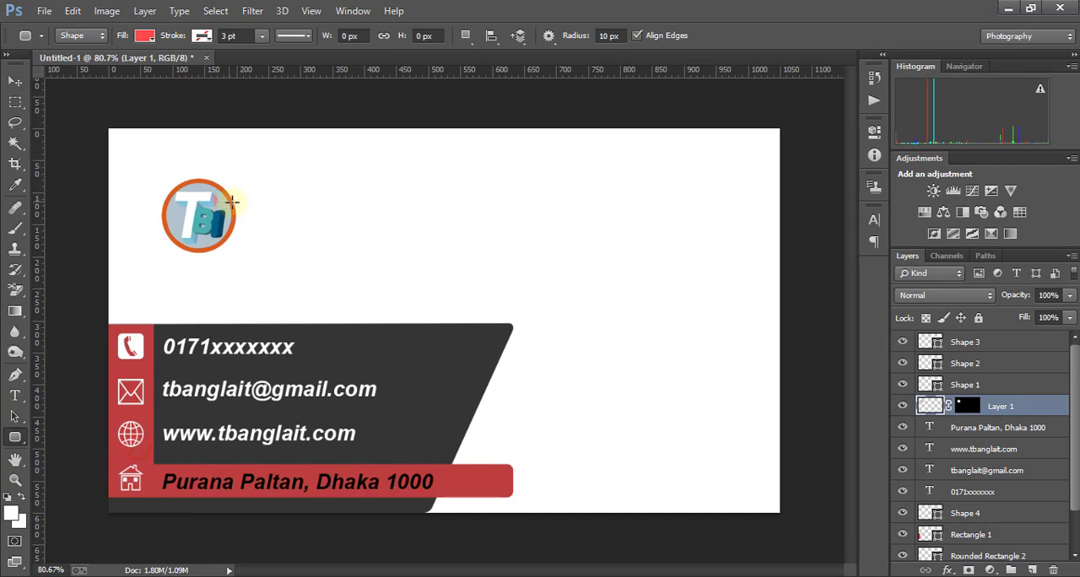
{"action": "left_click_drag", "start_coordinate": [237, 197], "coordinate": [495, 228]}
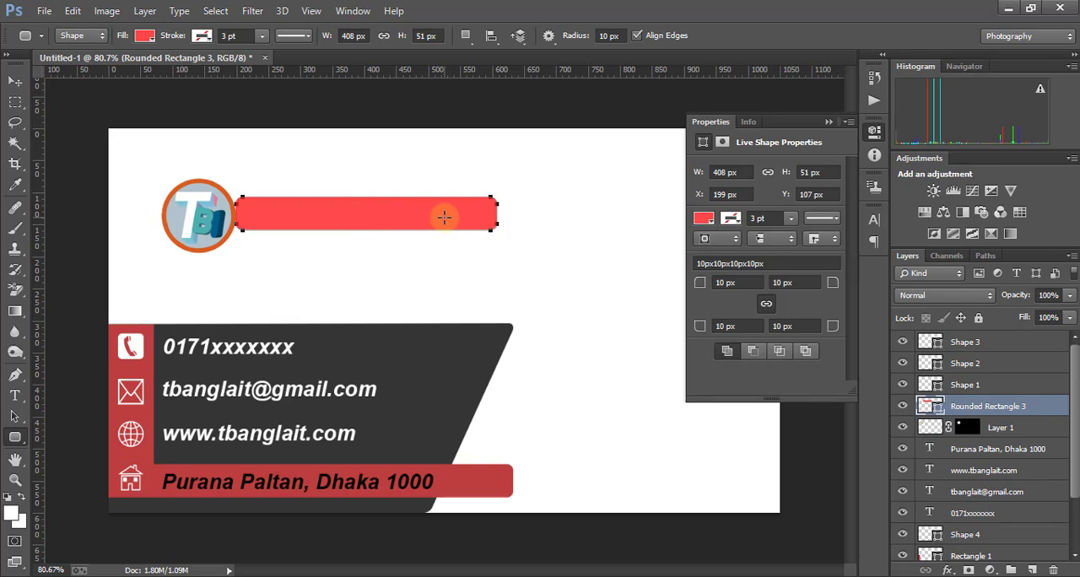
- Recolor the rounded rectangle beside the logo to dark gray #353434, sampled from the card's large dark shape
{"action": "left_click", "coordinate": [707, 220]}
{"action": "left_click", "coordinate": [706, 220]}
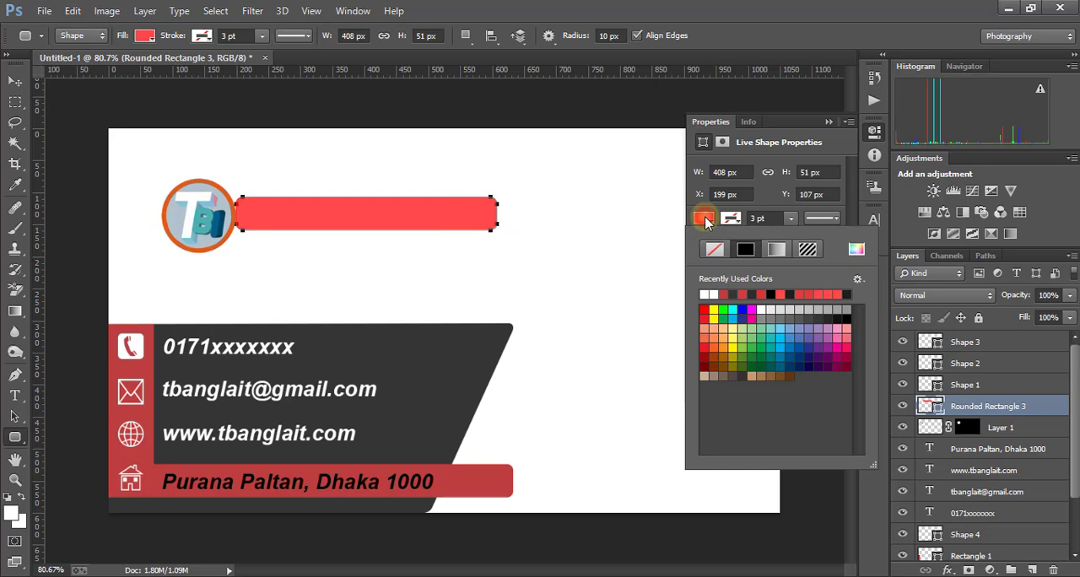
{"action": "left_click", "coordinate": [857, 251]}
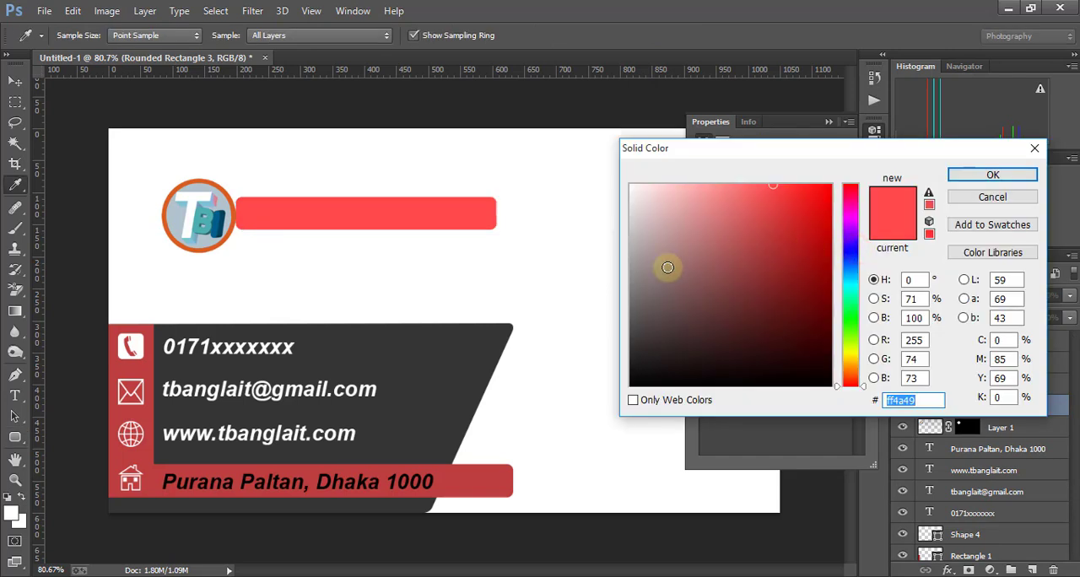
{"action": "left_click", "coordinate": [460, 348]}
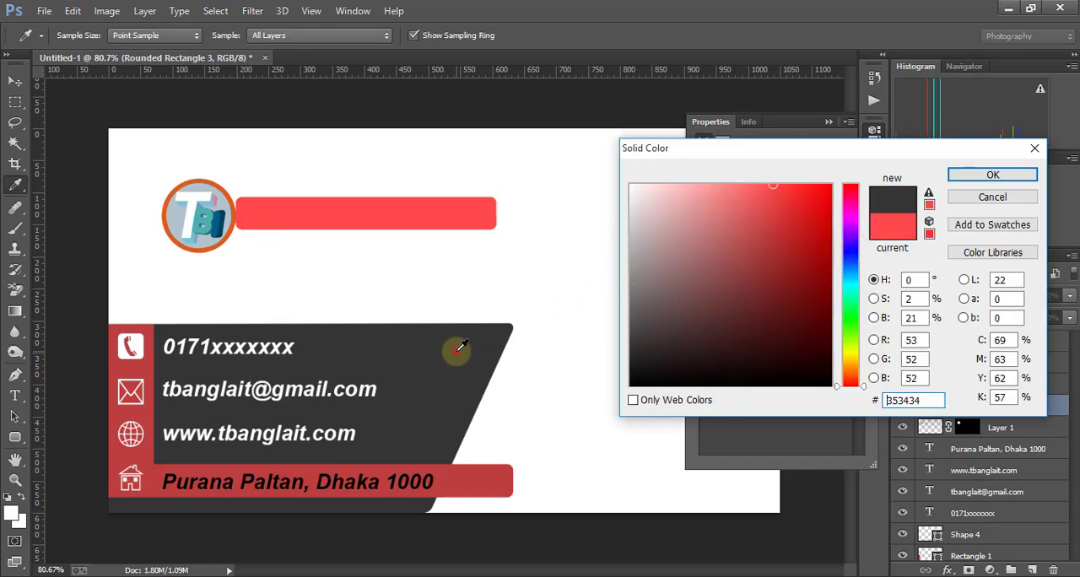
{"action": "left_click", "coordinate": [989, 176]}
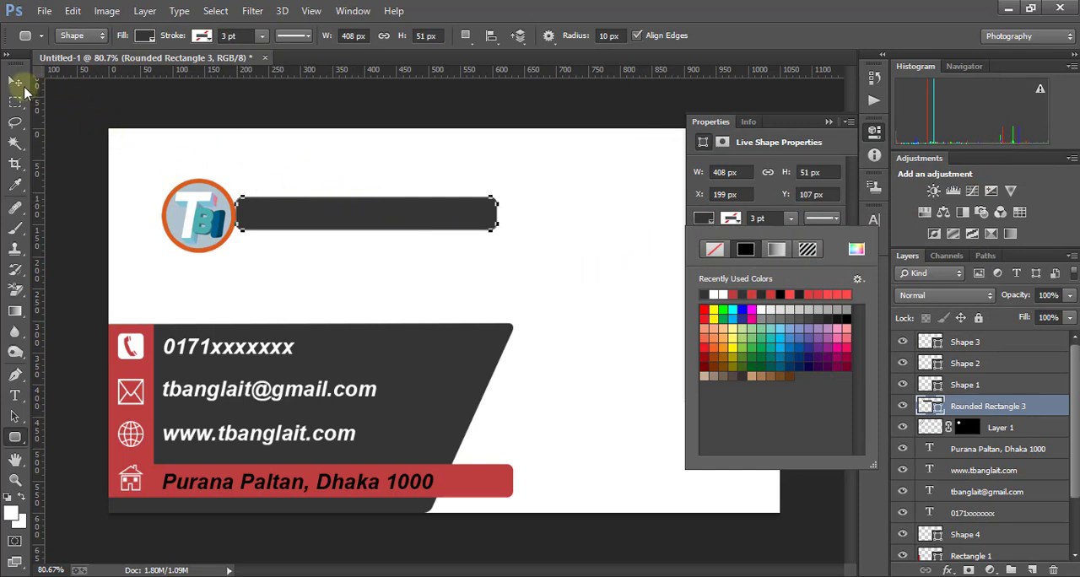
- Shift the dark gray bar left to overlap the logo and place the logo layer above the bar's layer
{"action": "left_click", "coordinate": [15, 82]}
{"action": "left_click", "coordinate": [338, 209]}
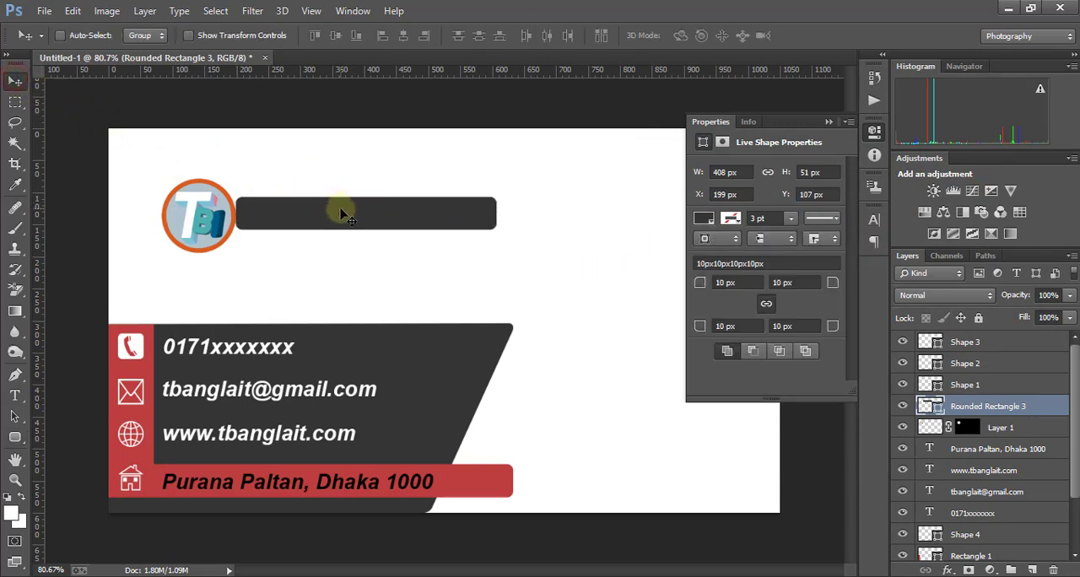
{"action": "left_click_drag", "start_coordinate": [340, 213], "coordinate": [309, 216]}
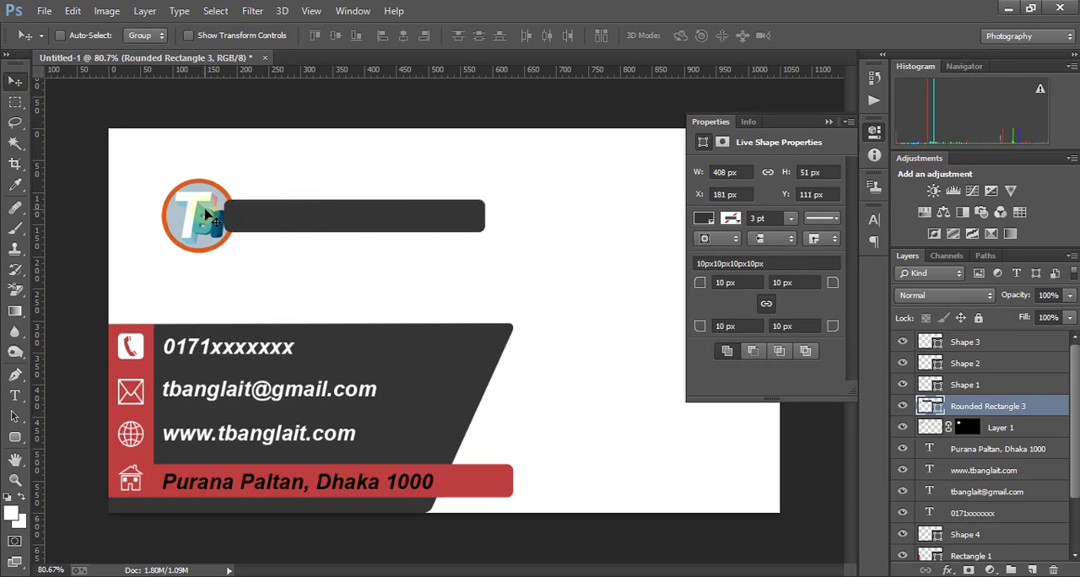
{"action": "left_click", "coordinate": [261, 218]}
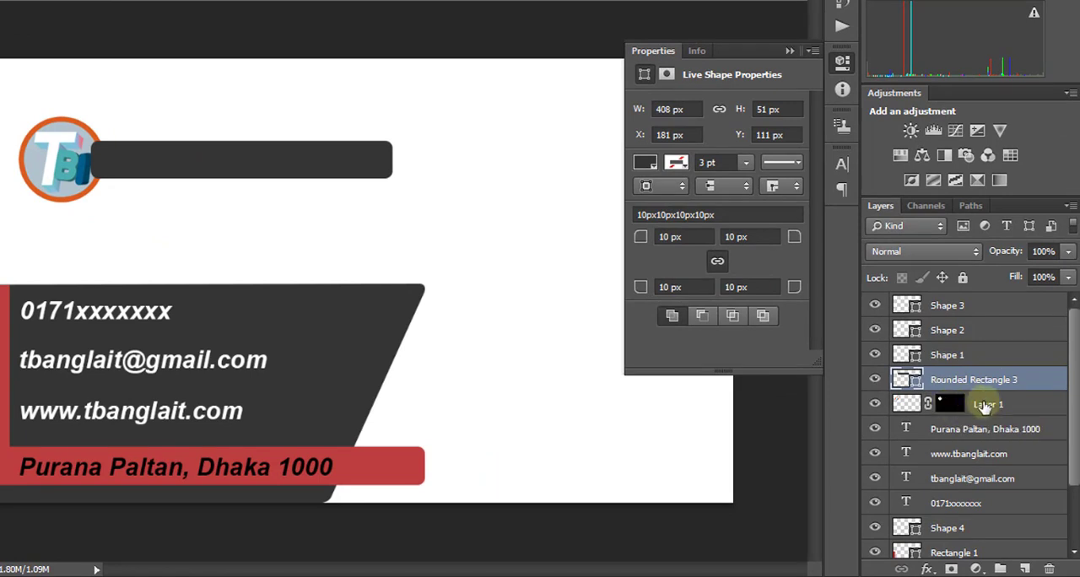
{"action": "left_click_drag", "start_coordinate": [984, 407], "coordinate": [928, 358]}
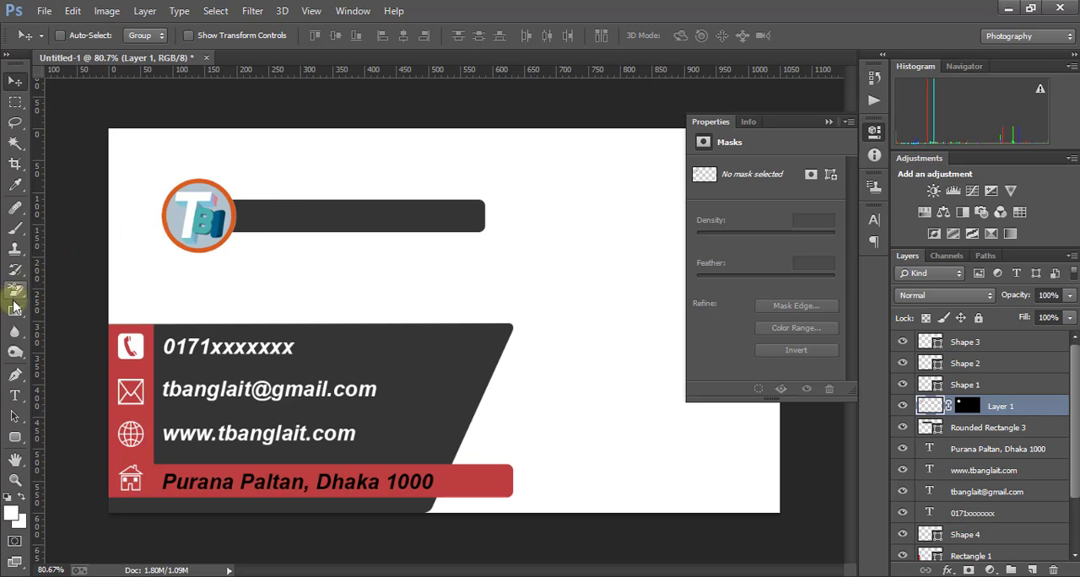
- Add the white (#ffffff) 8 pt Arial text "Tech Bnagla IT" on the dark bar beside the logo
{"action": "left_click", "coordinate": [15, 395]}
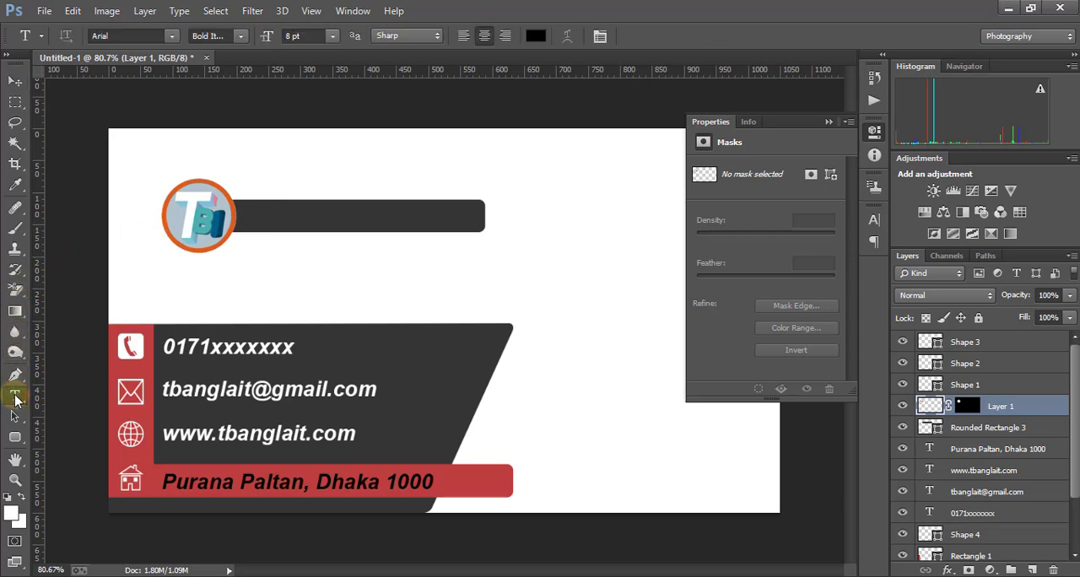
{"action": "left_click", "coordinate": [260, 217]}
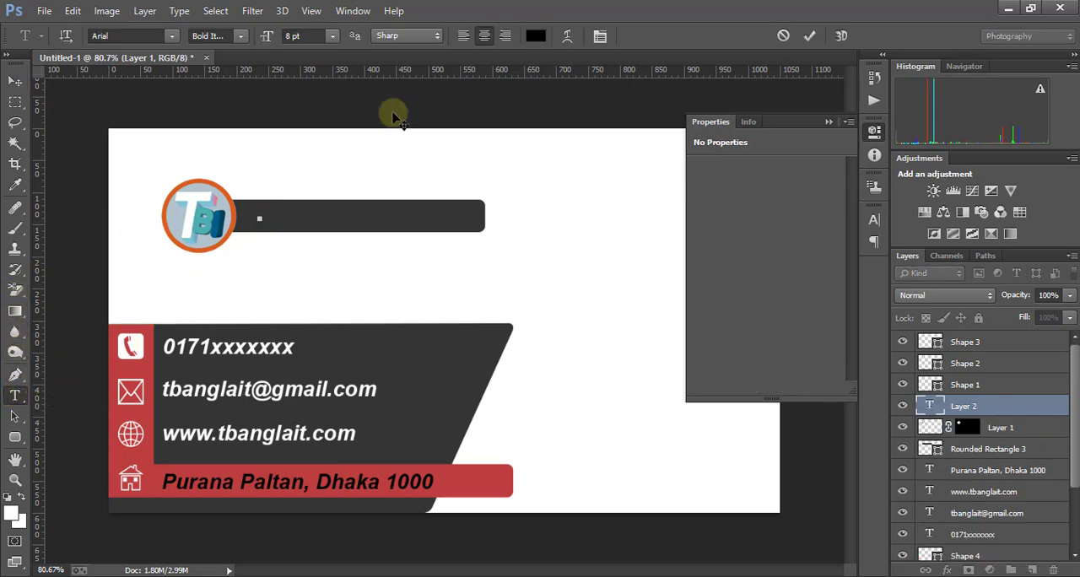
{"action": "left_click", "coordinate": [535, 36]}
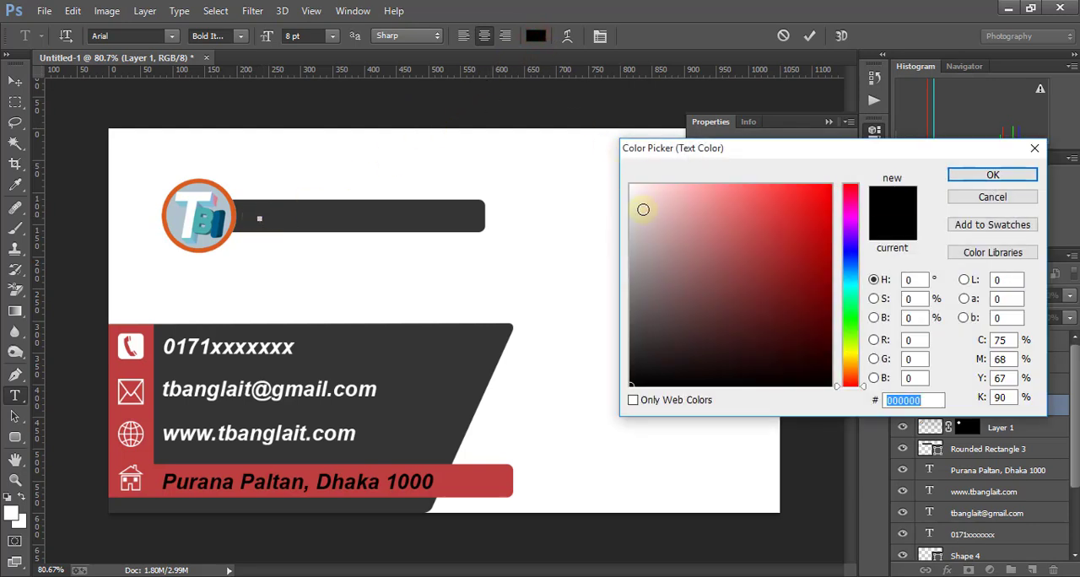
{"action": "left_click_drag", "start_coordinate": [641, 208], "coordinate": [627, 171]}
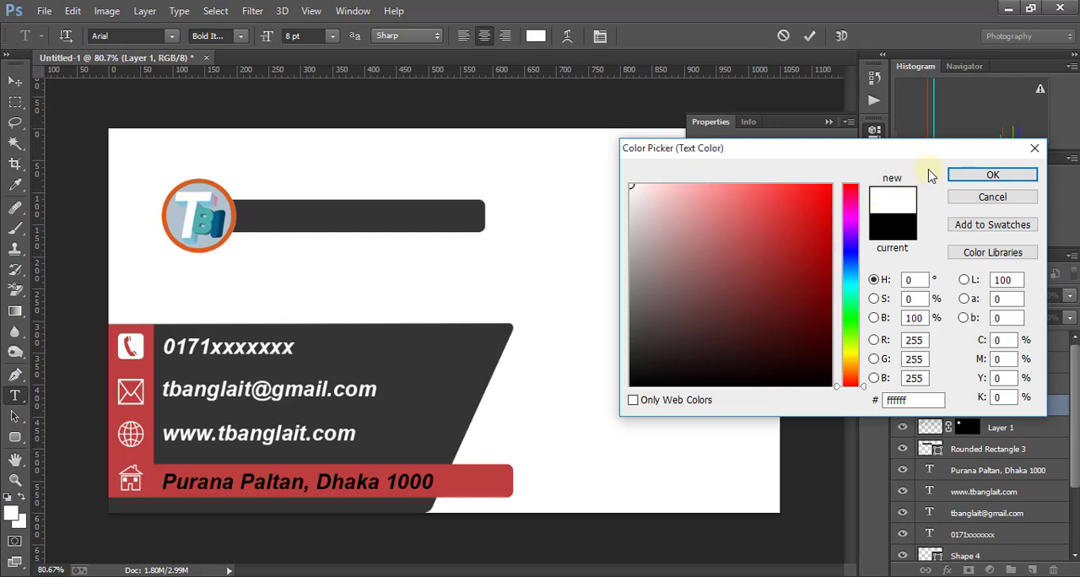
{"action": "left_click", "coordinate": [993, 175]}
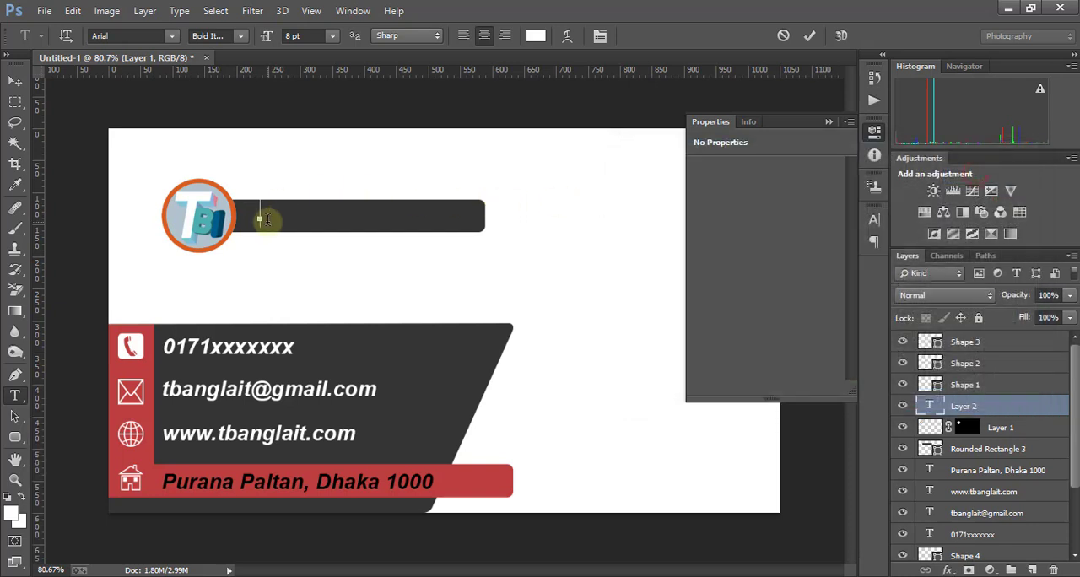
{"action": "type", "text": "Tech Bnagla IT"}
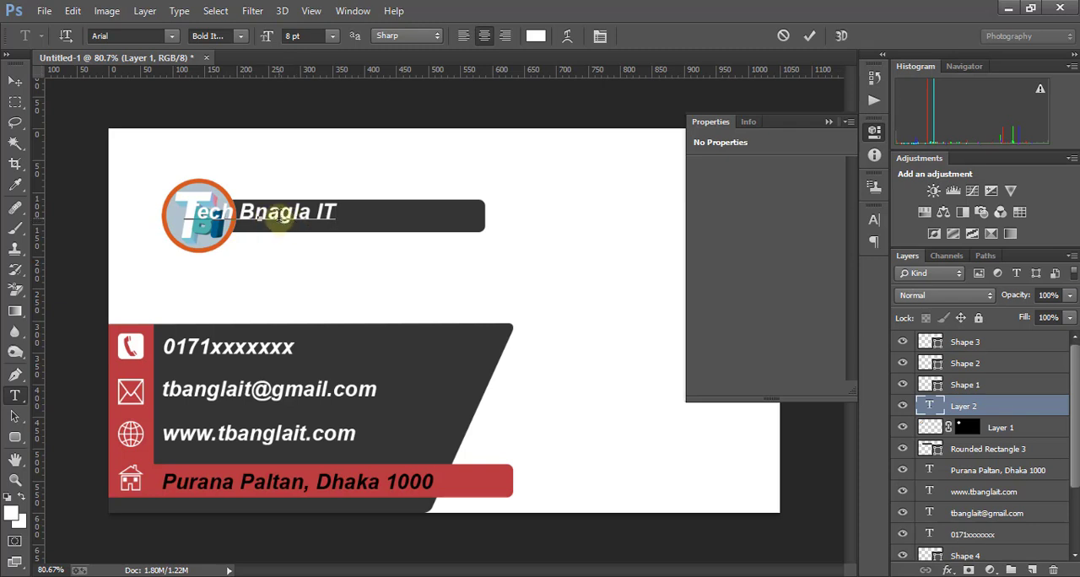
- Center the "Tech Bnagla IT" text on the dark bar and collapse the shape properties
{"action": "left_click", "coordinate": [15, 80]}
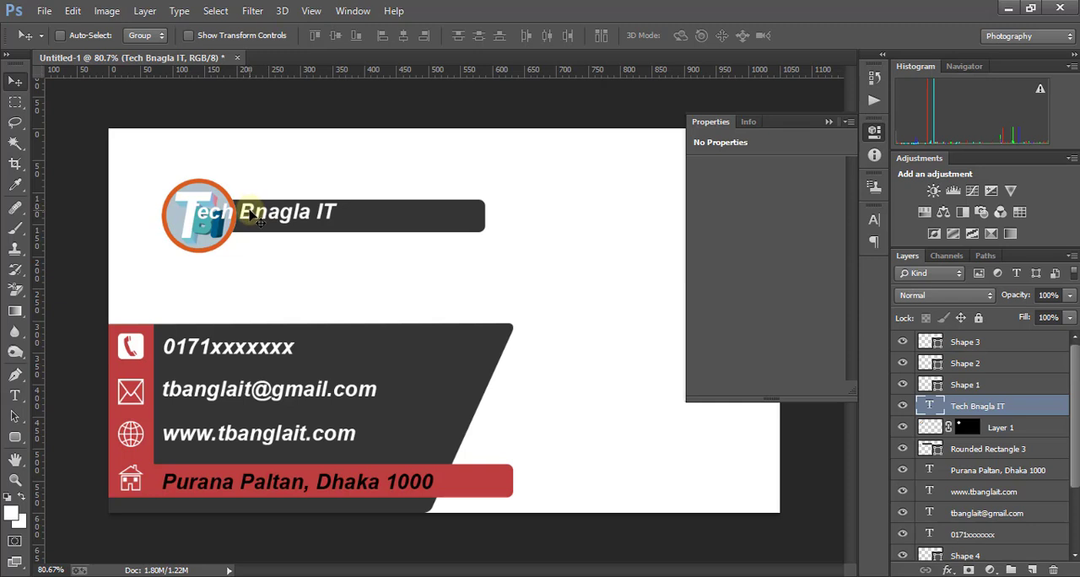
{"action": "left_click_drag", "start_coordinate": [251, 215], "coordinate": [333, 221]}
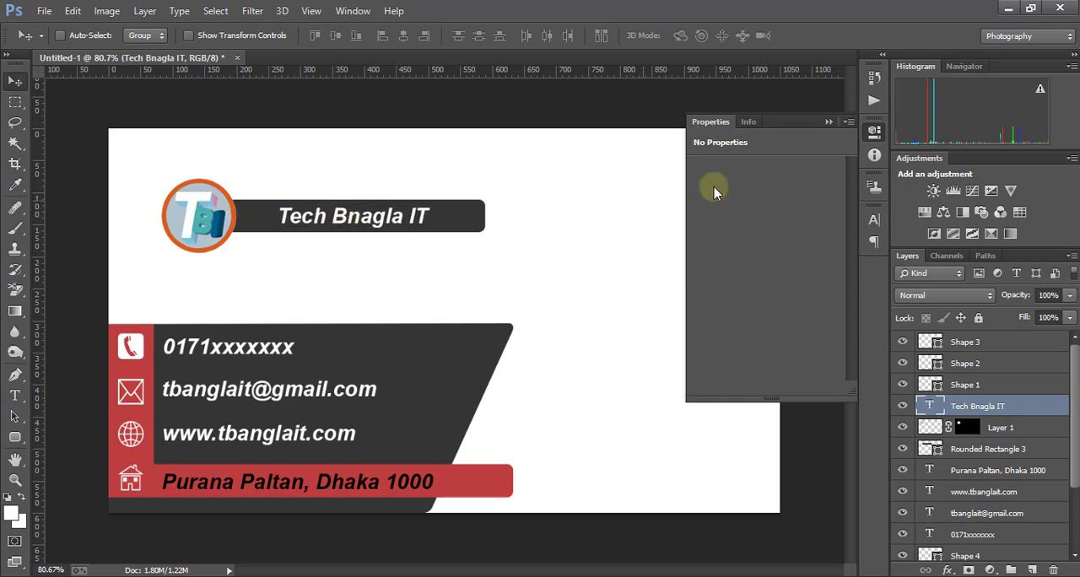
{"action": "left_click", "coordinate": [830, 123]}
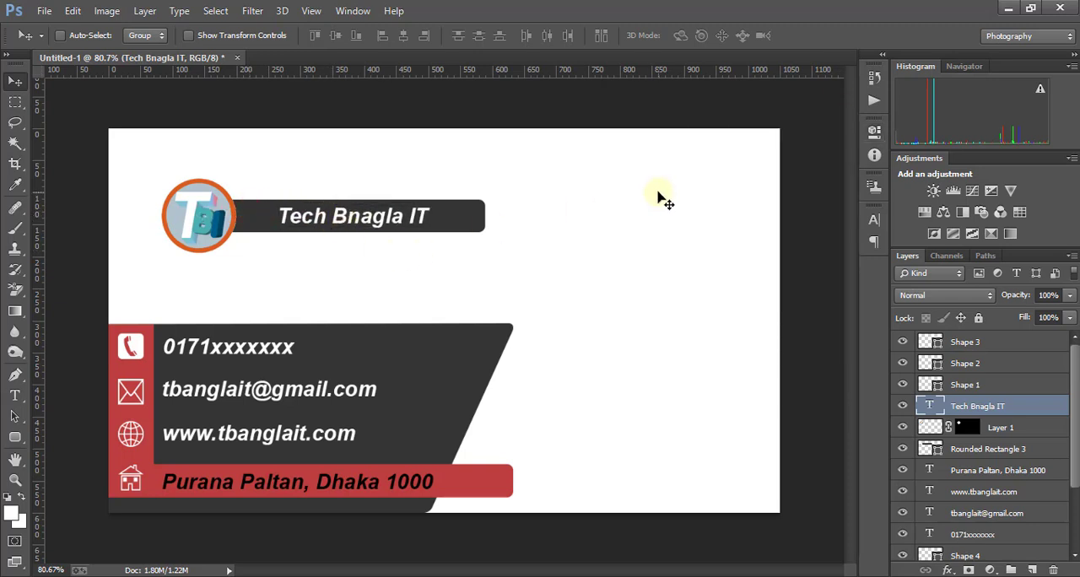
- Draw a red rounded rectangle about 282 × 118 px in the card's upper-right corner and skew its lower-left corner outward about 30°
{"action": "left_click", "coordinate": [16, 438]}
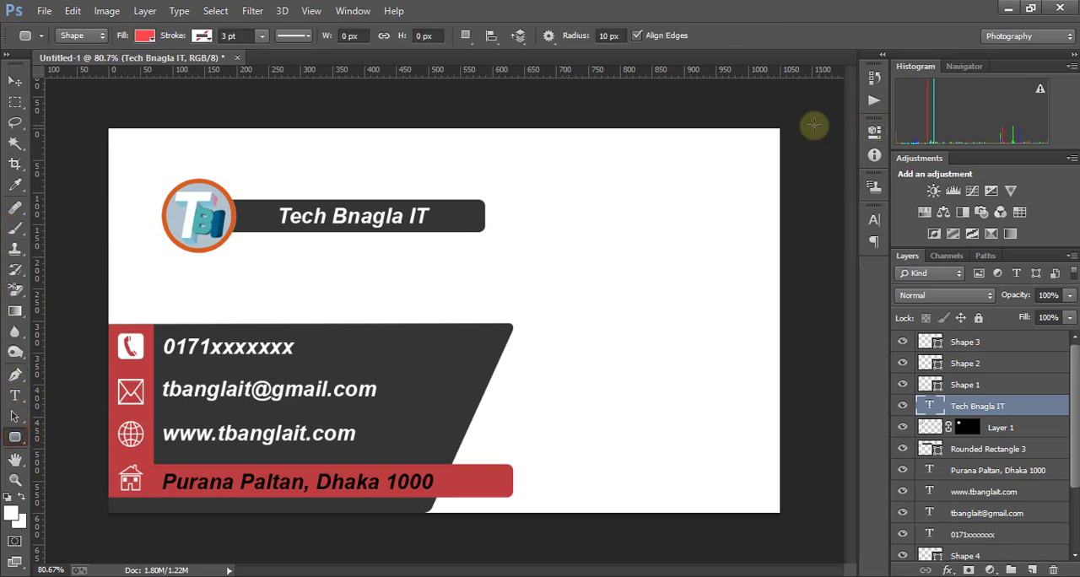
{"action": "left_click_drag", "start_coordinate": [779, 129], "coordinate": [600, 204]}
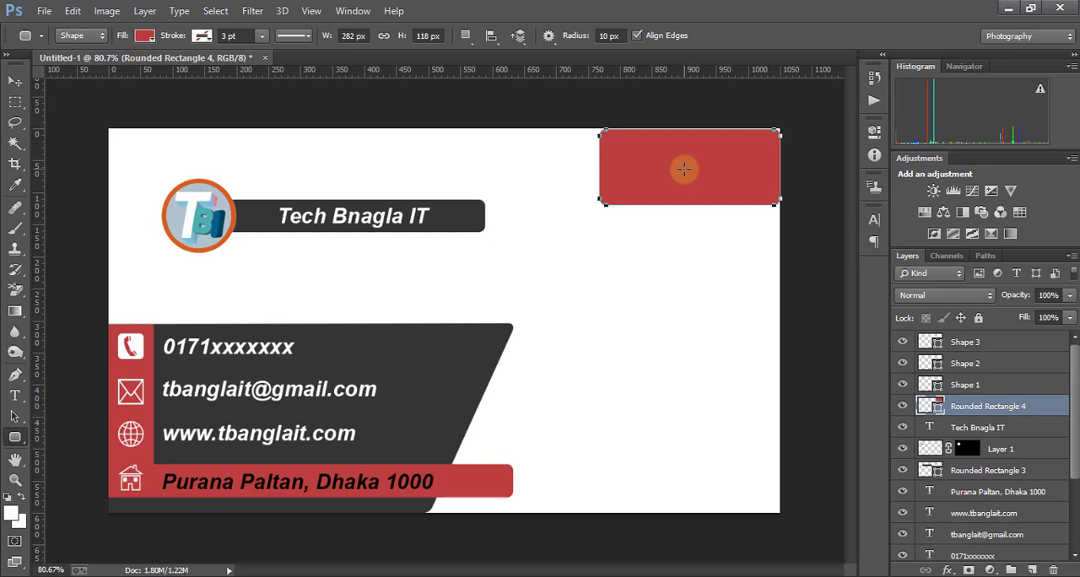
{"action": "key", "text": "ctrl+t"}
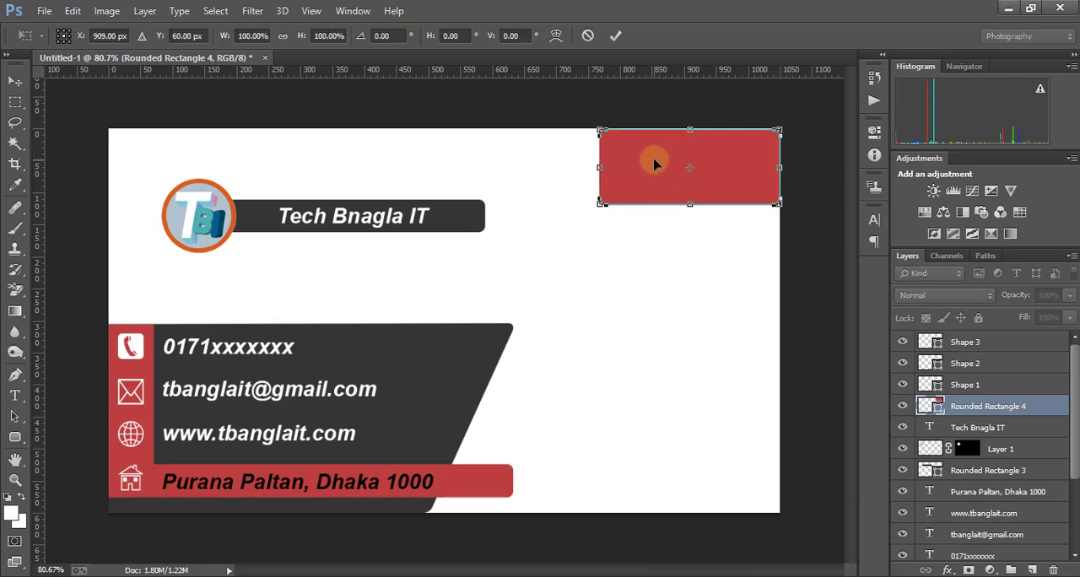
{"action": "right_click", "coordinate": [654, 165]}
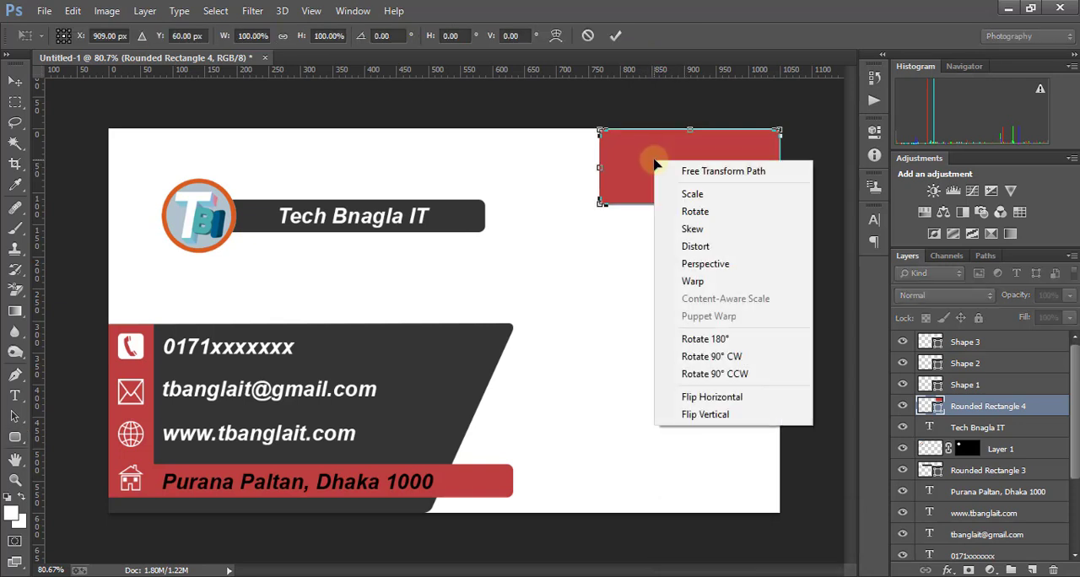
{"action": "left_click", "coordinate": [721, 230]}
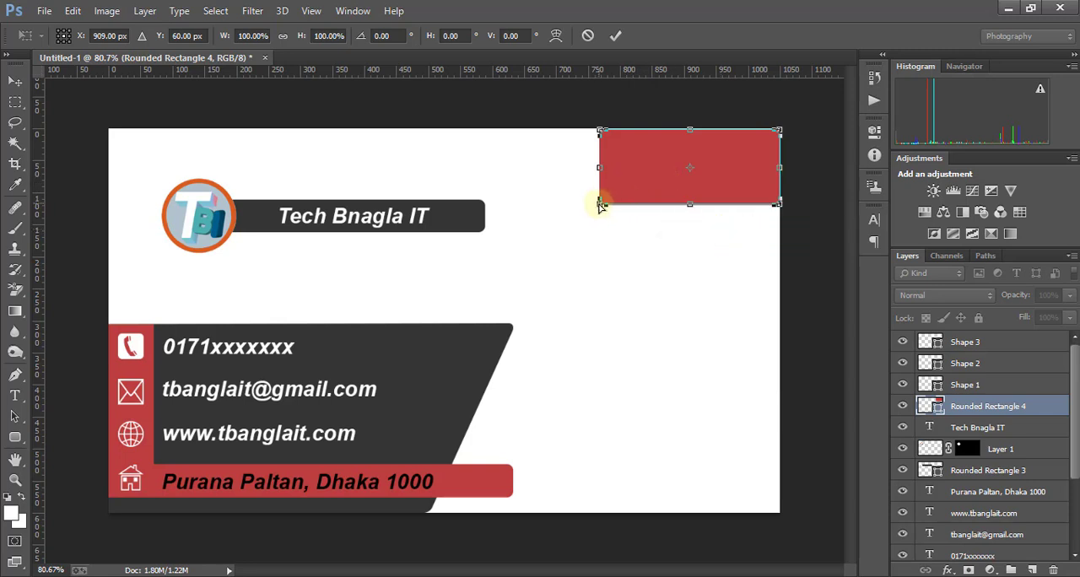
{"action": "left_click_drag", "start_coordinate": [598, 206], "coordinate": [555, 208]}
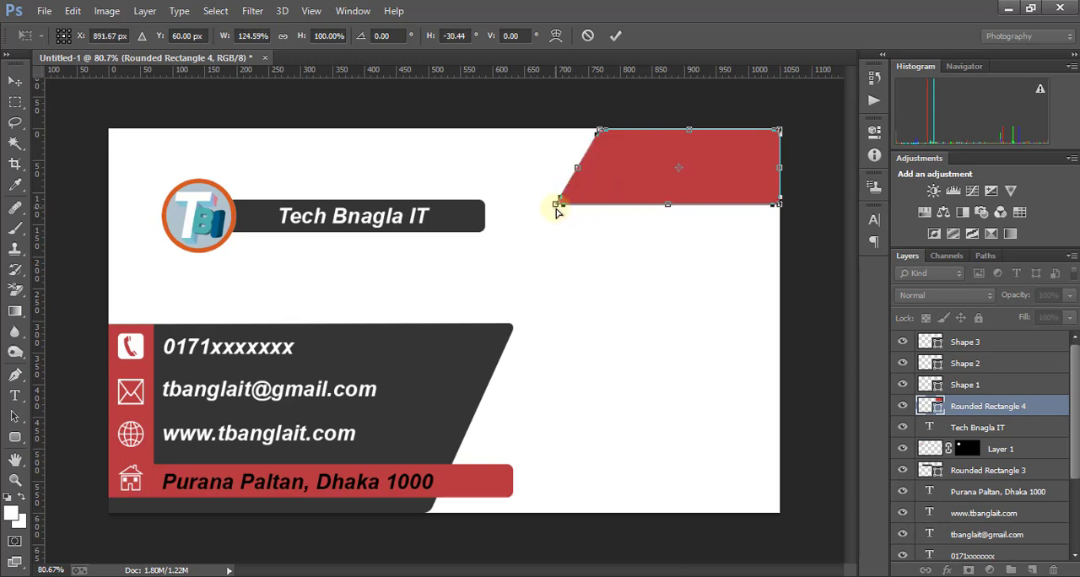
{"action": "left_click", "coordinate": [615, 35]}
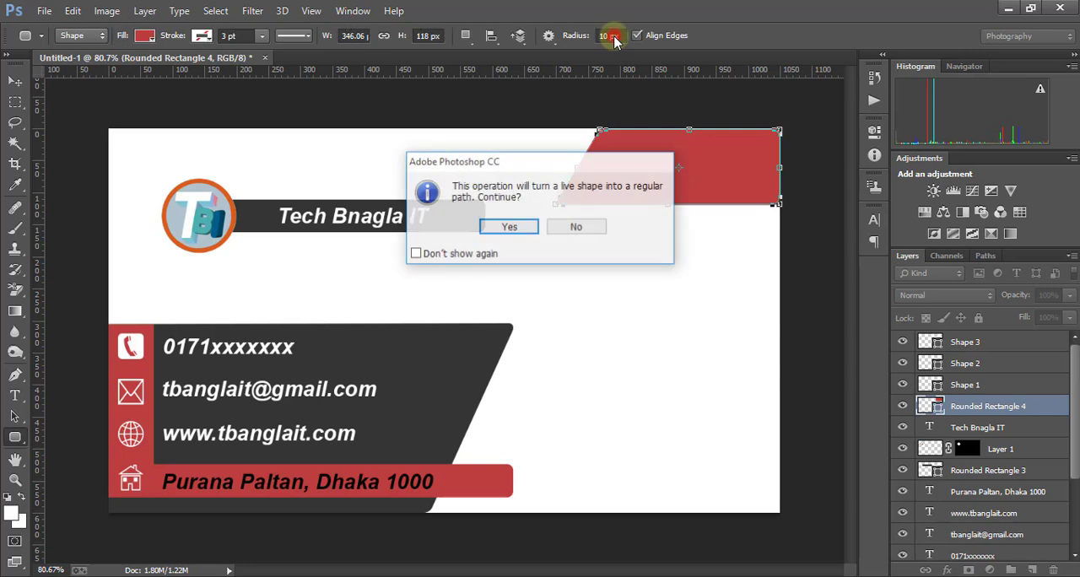
{"action": "left_click", "coordinate": [510, 228]}
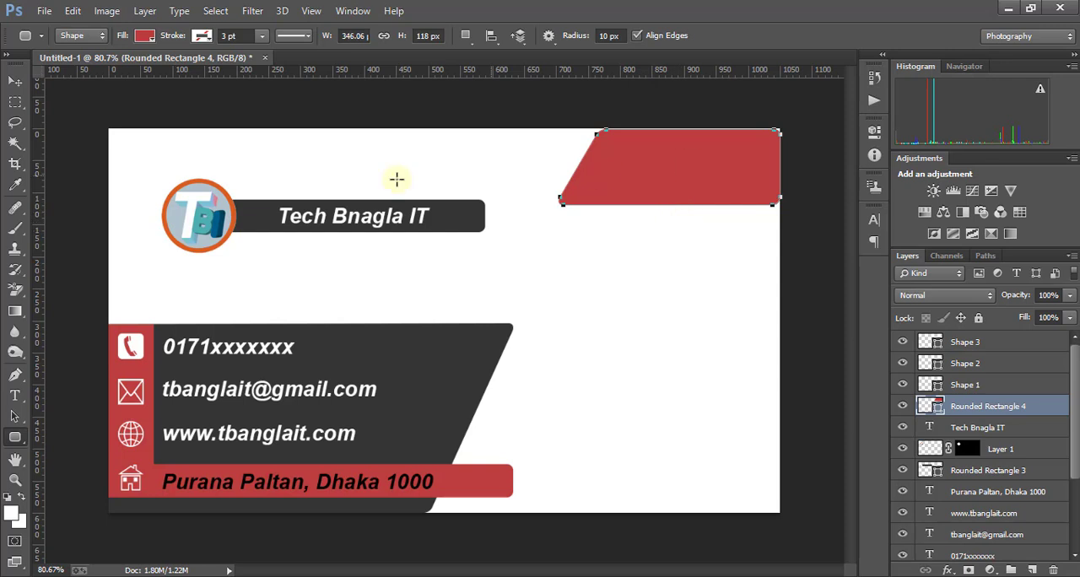
- Draw a narrow rectangle about 127 px high over the red shape's right end and fill it with the sampled dark gray
{"action": "right_click", "coordinate": [14, 436]}
{"action": "left_click", "coordinate": [77, 438]}
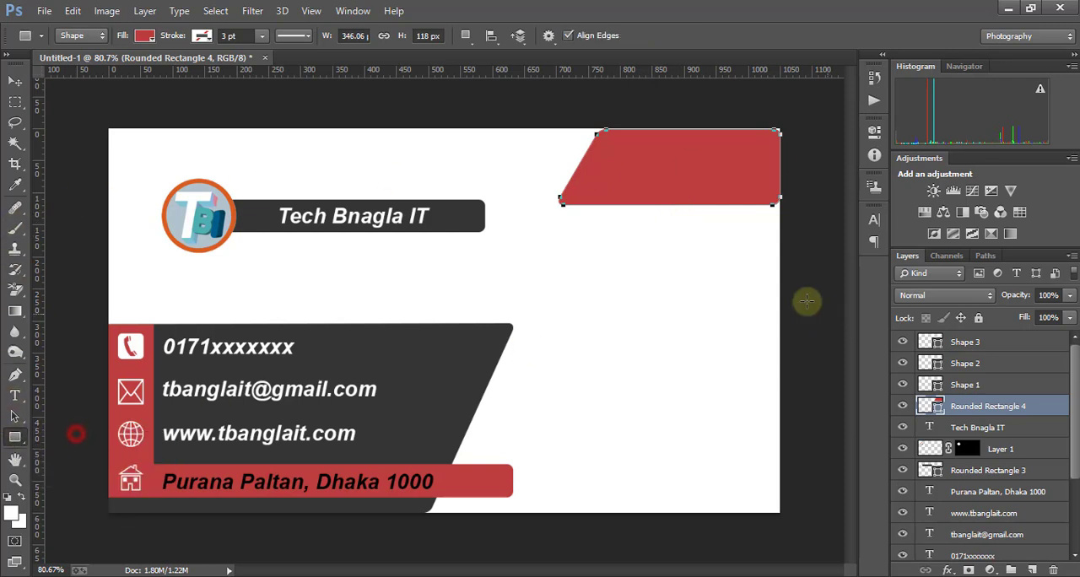
{"action": "left_click_drag", "start_coordinate": [784, 126], "coordinate": [758, 206]}
{"action": "left_click", "coordinate": [144, 36]}
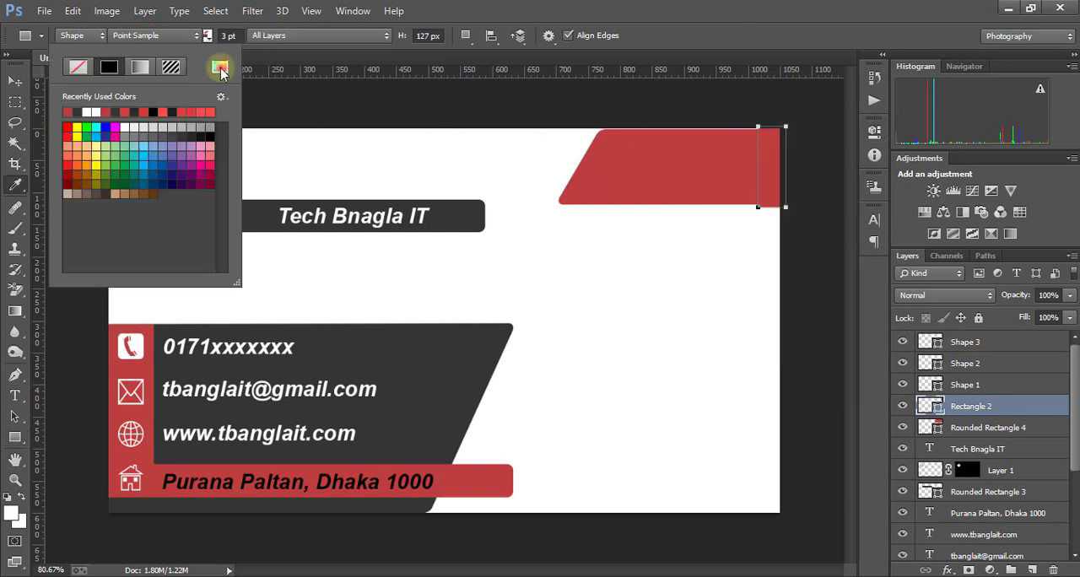
{"action": "left_click", "coordinate": [219, 69]}
{"action": "left_click", "coordinate": [454, 358]}
{"action": "left_click", "coordinate": [984, 219]}
{"action": "left_click", "coordinate": [489, 161]}
- Align the dark strip's lower edge with the red shape and extend the red shape's slanted end further left
{"action": "left_click", "coordinate": [14, 80]}
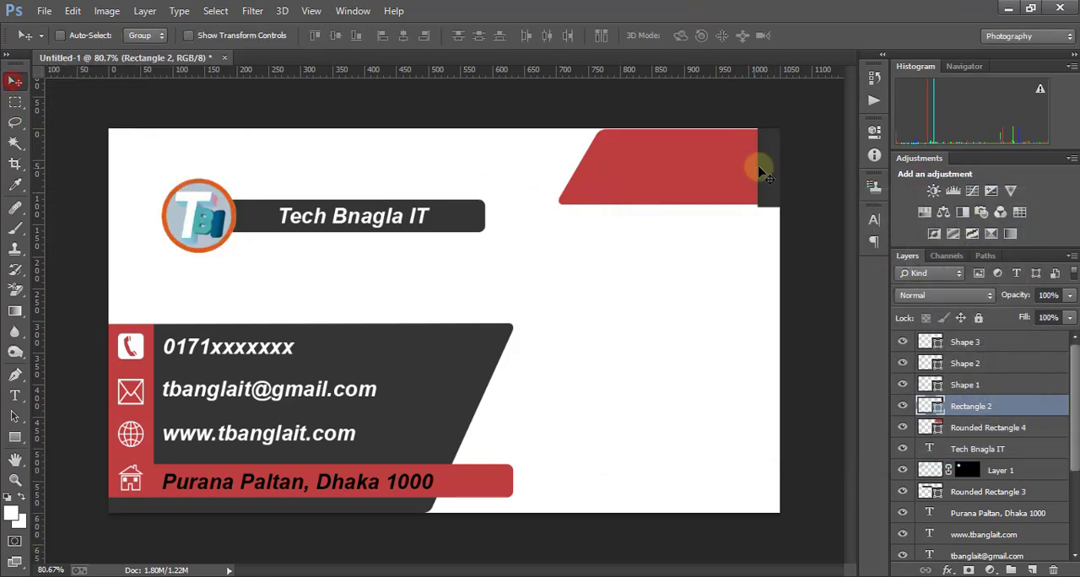
{"action": "right_click", "coordinate": [687, 171]}
{"action": "left_click", "coordinate": [706, 177]}
{"action": "right_click", "coordinate": [760, 181]}
{"action": "left_click", "coordinate": [775, 187]}
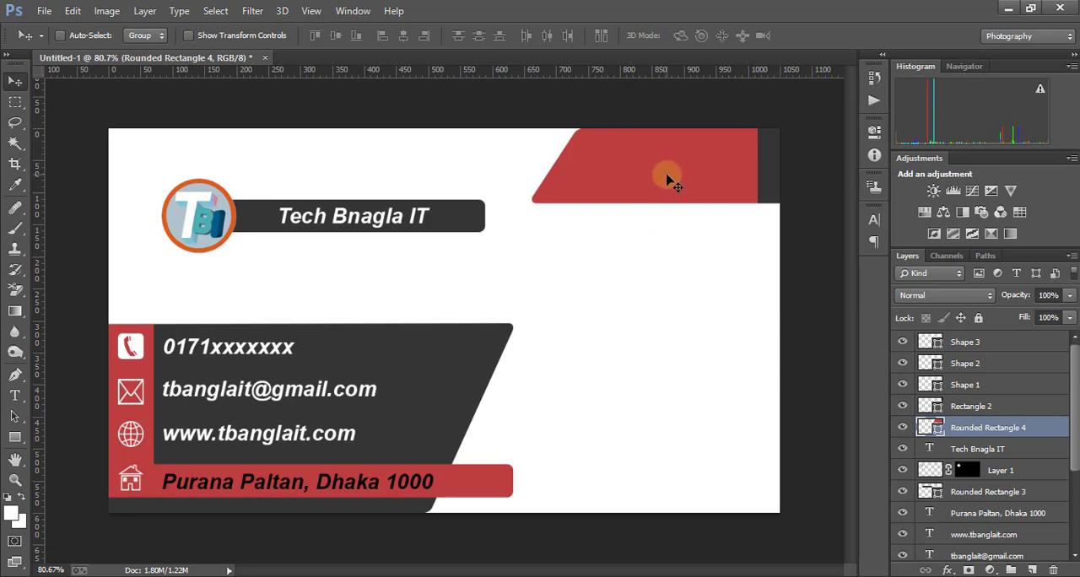
- Add the card holder's full name in white 8 pt text and position it in the upper part of the red shape
{"action": "left_click", "coordinate": [15, 395]}
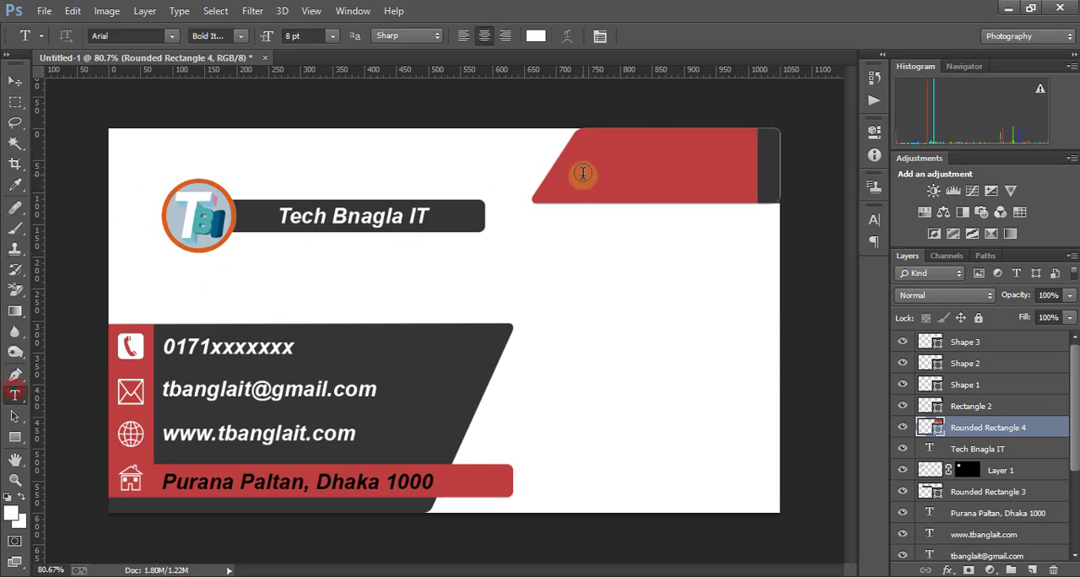
{"action": "left_click", "coordinate": [615, 154]}
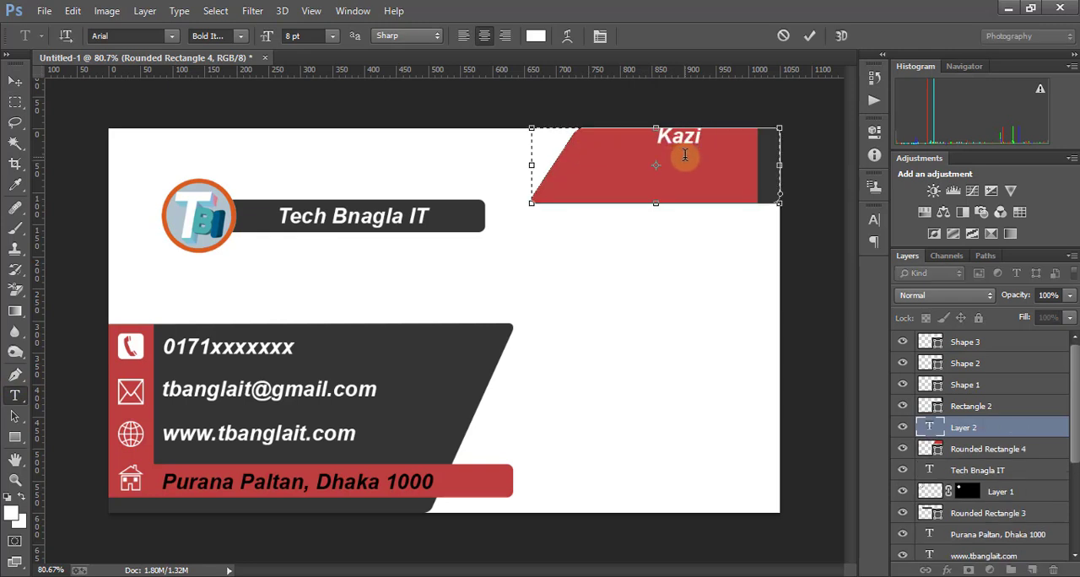
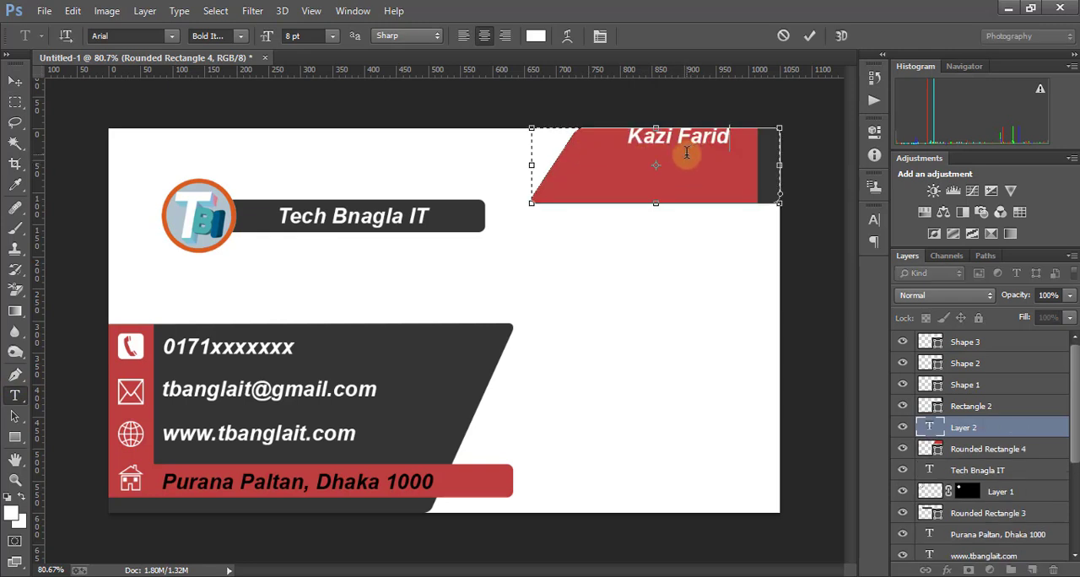
{"action": "left_click", "coordinate": [14, 82]}
{"action": "left_click_drag", "start_coordinate": [675, 148], "coordinate": [658, 162]}
- Add the white text "General Manager" and position it on the red shape below the name
{"action": "key", "text": "t"}
{"action": "left_click", "coordinate": [612, 177]}
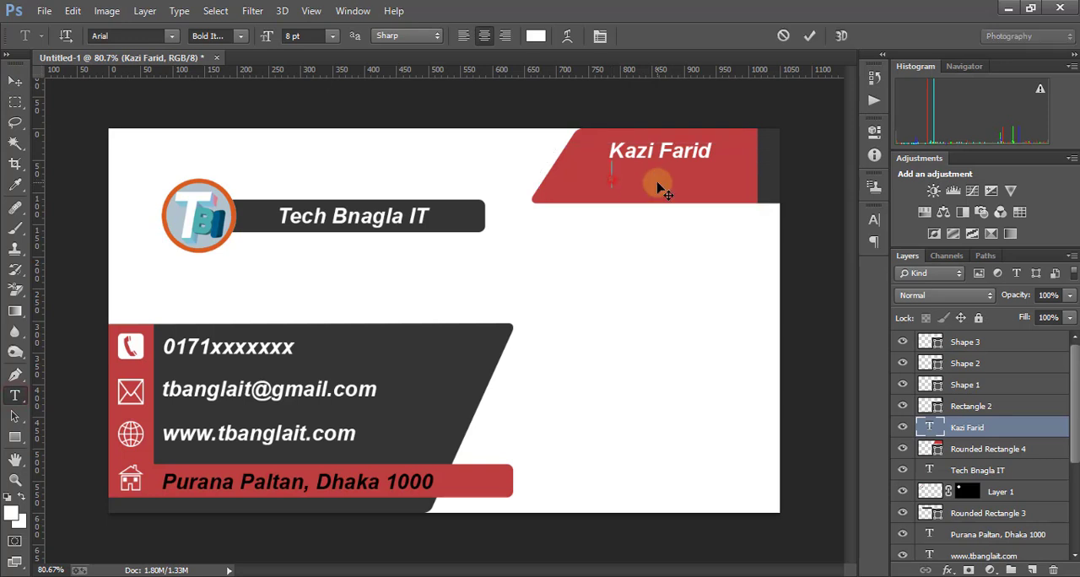
{"action": "type", "text": "General Manager"}
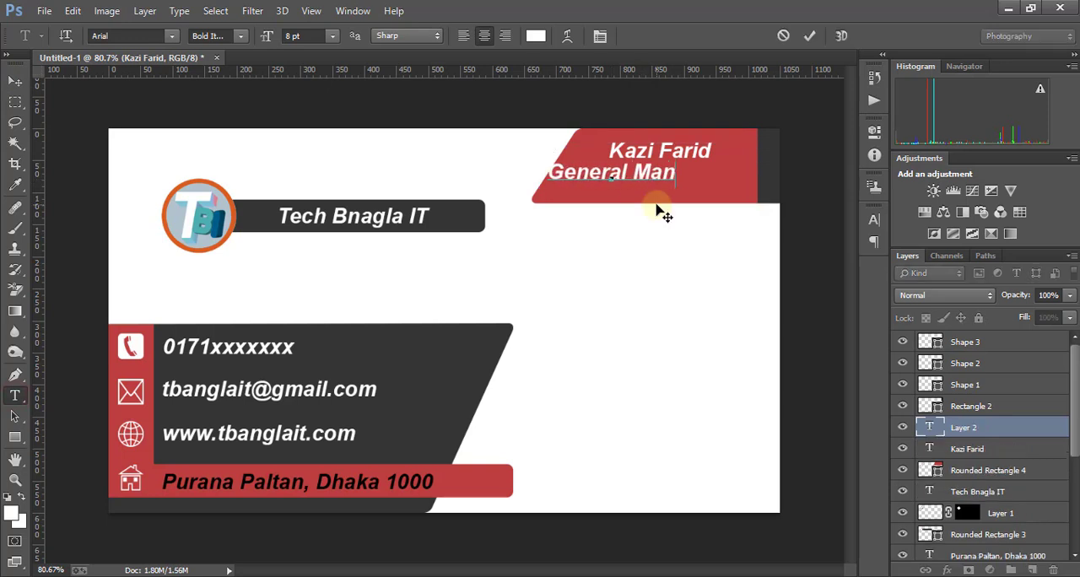
{"action": "left_click_drag", "start_coordinate": [624, 127], "coordinate": [667, 141]}
- Set the "General Manager" text to 6 pt and place it centred below the name on the red shape
{"action": "left_click_drag", "start_coordinate": [741, 182], "coordinate": [564, 183]}
{"action": "left_click", "coordinate": [333, 35]}
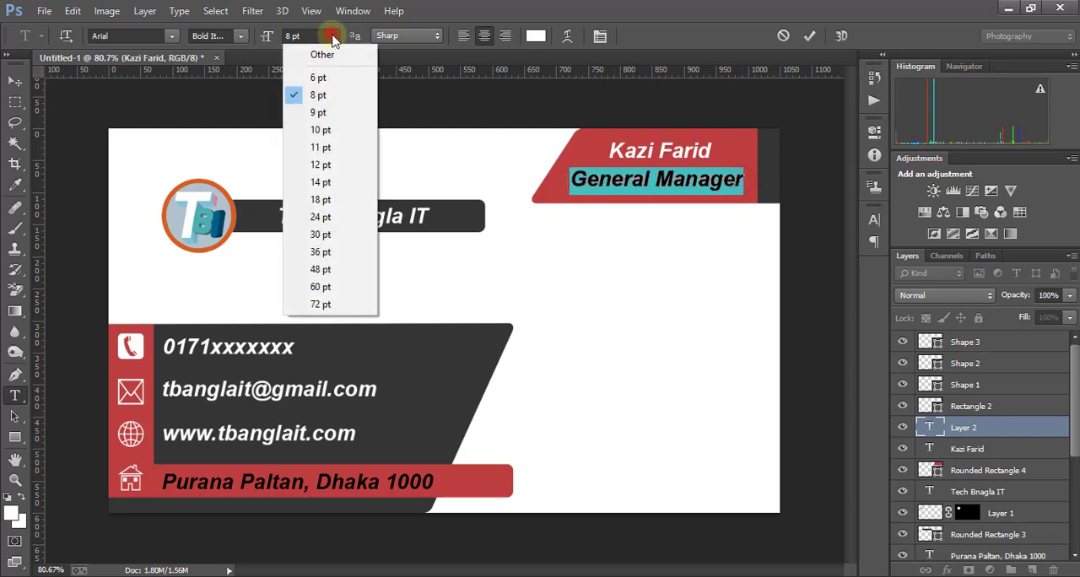
{"action": "left_click", "coordinate": [335, 80]}
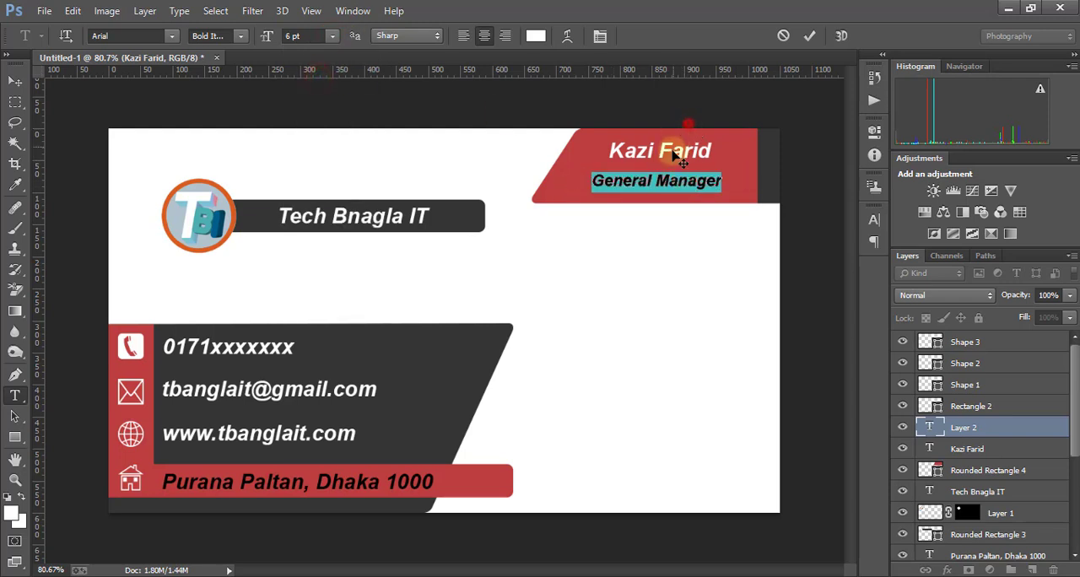
{"action": "left_click", "coordinate": [809, 35]}
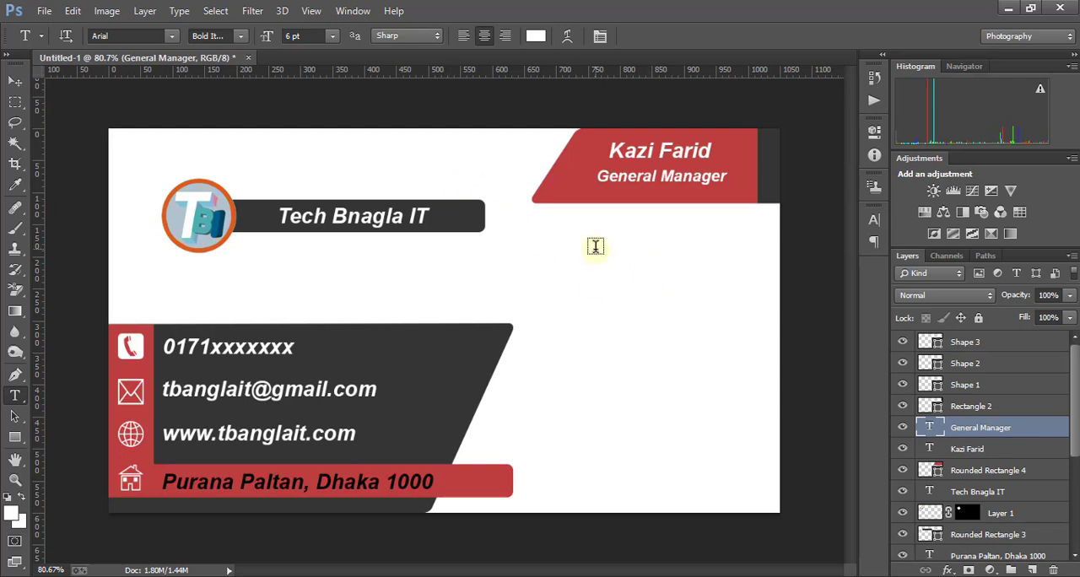
- Create a new 3.5 × 2 inch document at 300 pixels/inch in RGB with a white background
{"action": "left_click", "coordinate": [44, 11]}
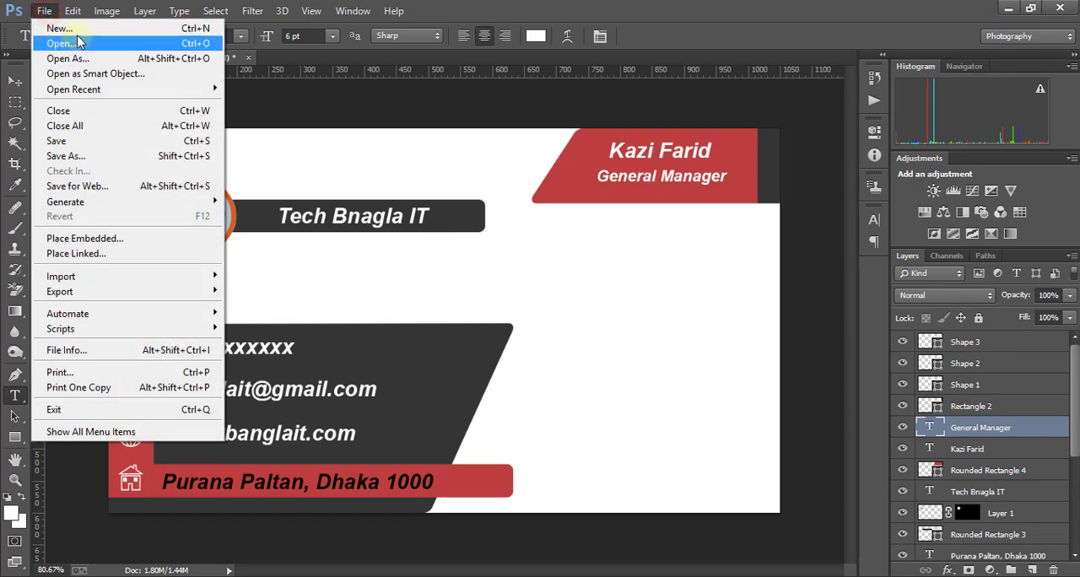
{"action": "left_click", "coordinate": [61, 27]}
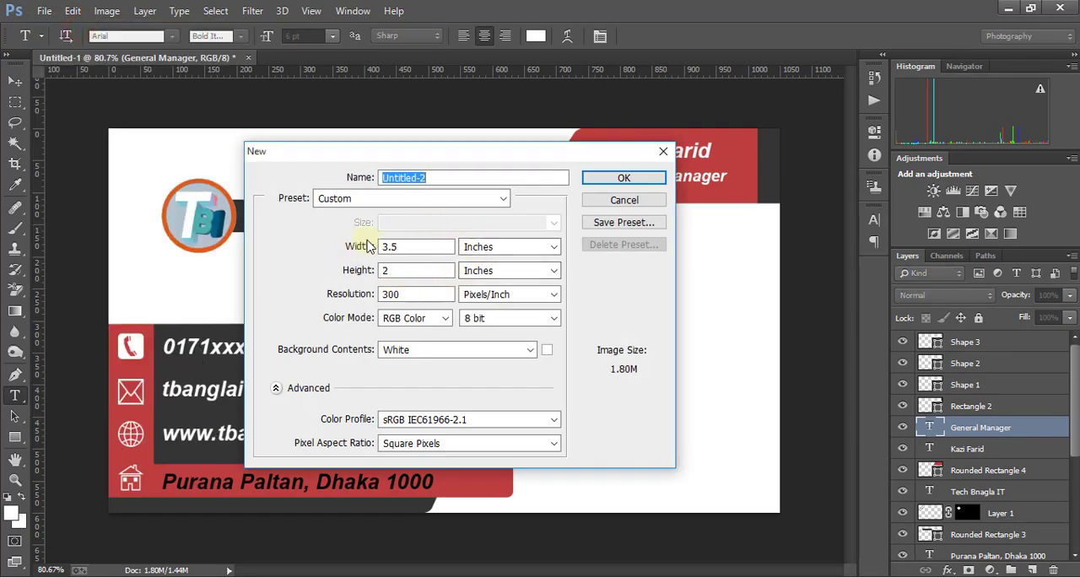
{"action": "left_click", "coordinate": [623, 179]}
{"action": "left_click_drag", "start_coordinate": [414, 72], "coordinate": [505, 59]}
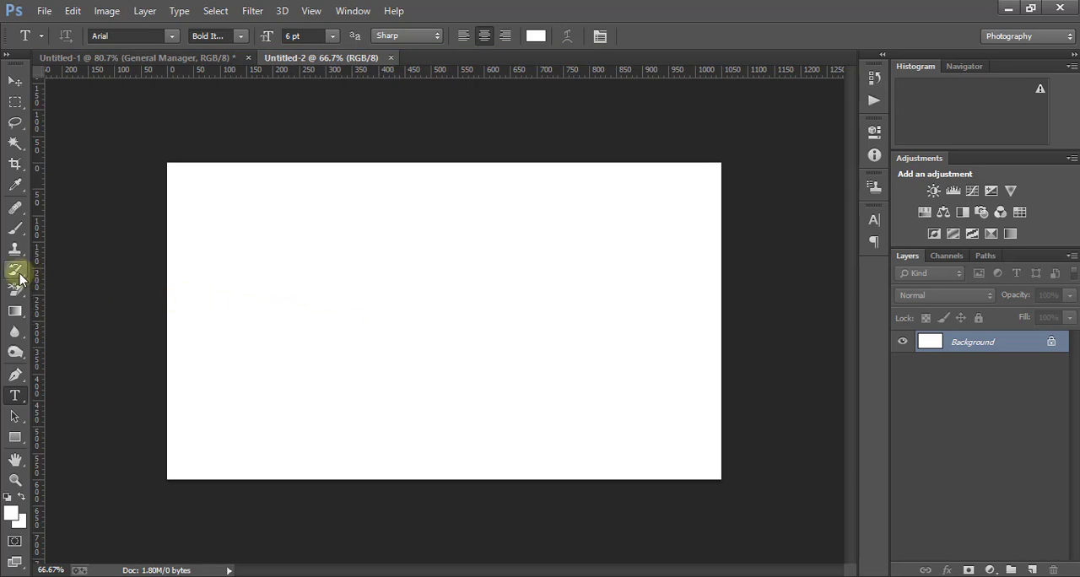
- Draw a red rectangle about 1057 × 81 px across the full width of the card's lower edge
{"action": "left_click", "coordinate": [15, 437]}
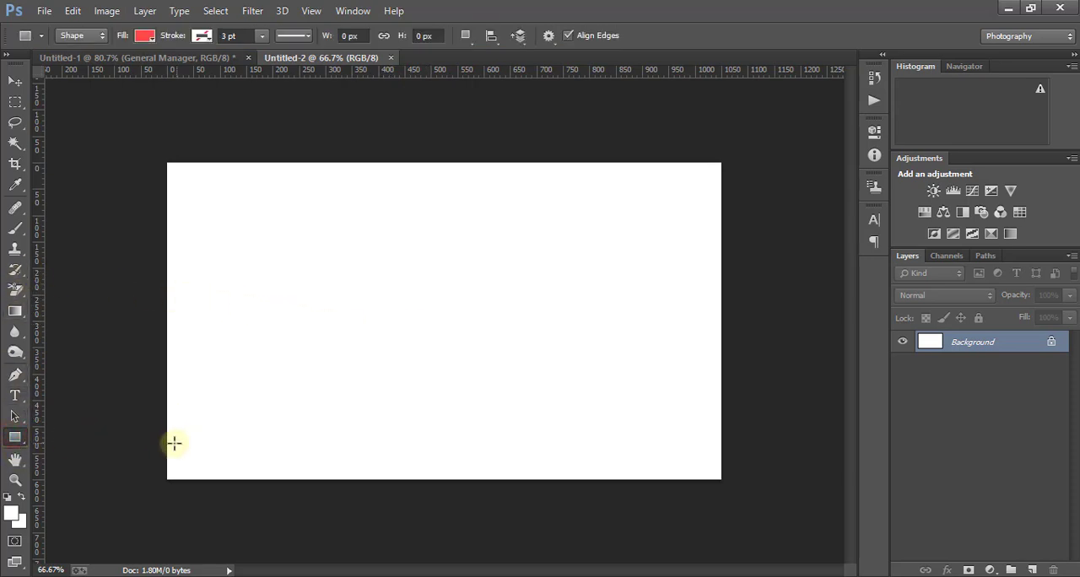
{"action": "left_click_drag", "start_coordinate": [167, 441], "coordinate": [723, 484]}
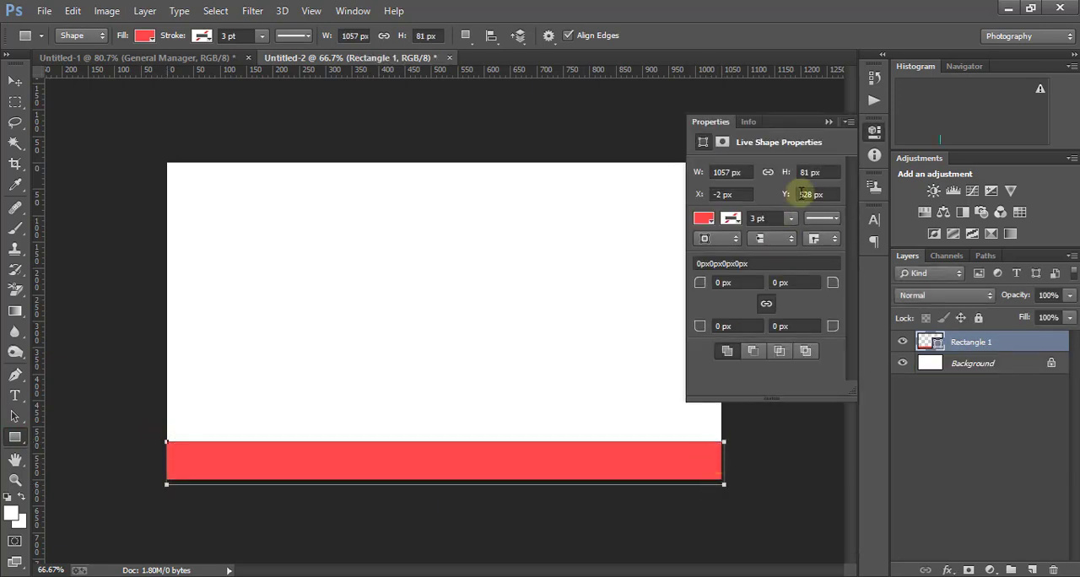
{"action": "left_click", "coordinate": [829, 121]}
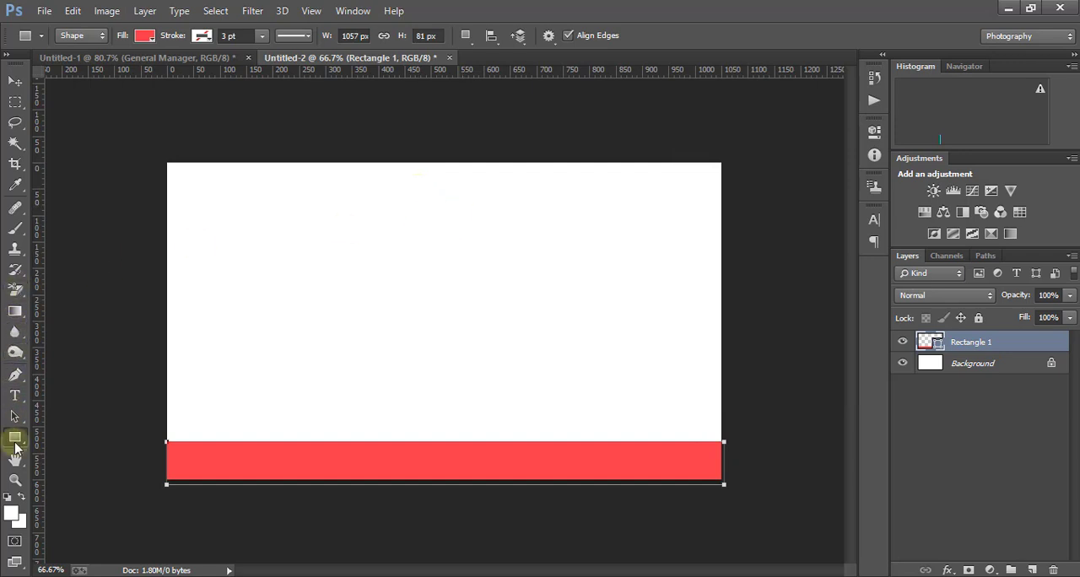
- Draw a red rounded rectangle about 557 × 60 px at the card's upper edge and skew its upper corners outward into a trapezoid
{"action": "left_click_drag", "start_coordinate": [16, 438], "coordinate": [119, 454]}
{"action": "left_click_drag", "start_coordinate": [286, 164], "coordinate": [579, 194]}
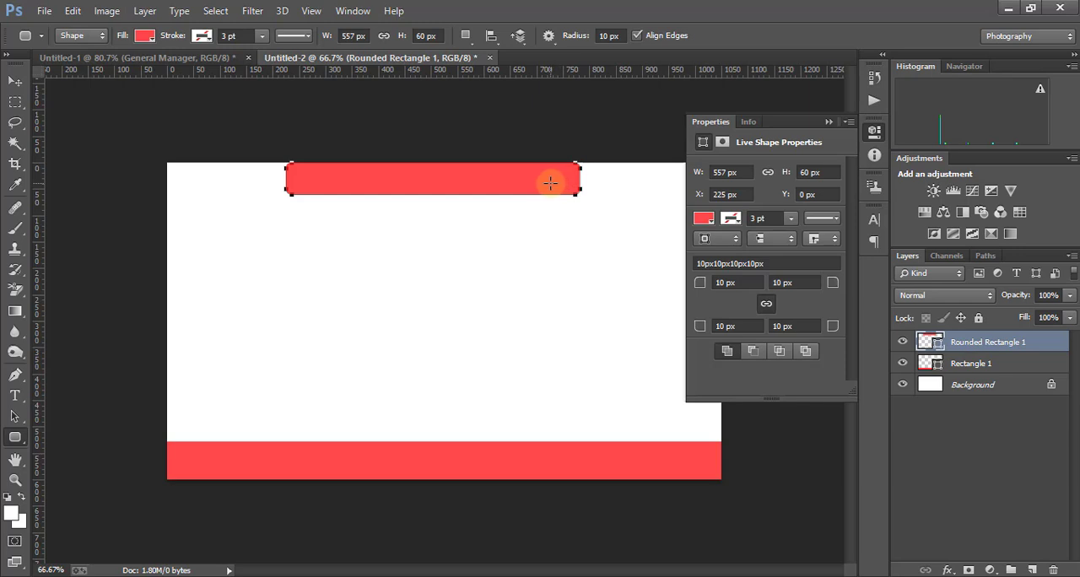
{"action": "key", "text": "ctrl+t"}
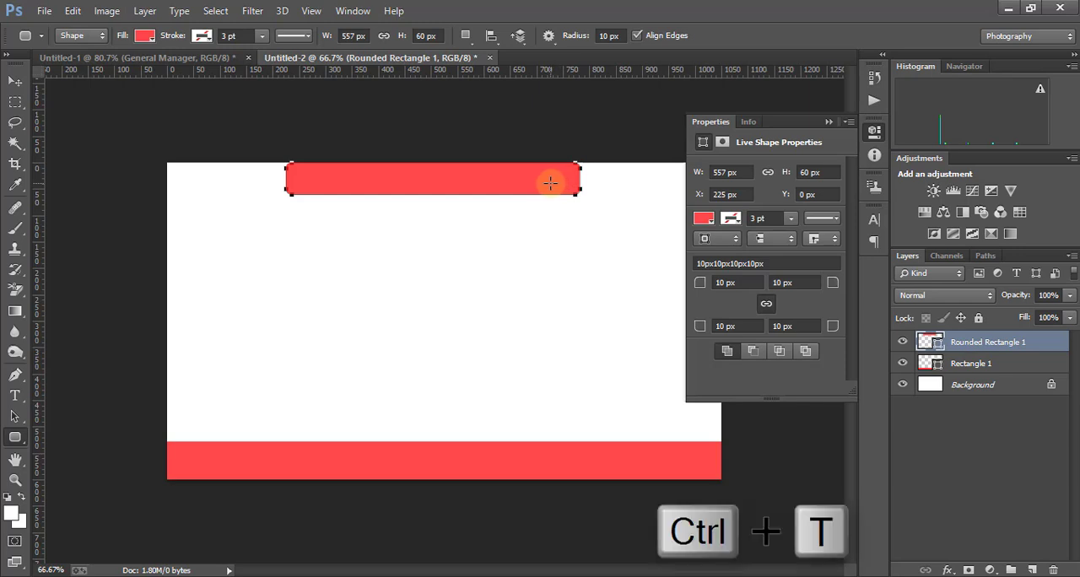
{"action": "right_click", "coordinate": [493, 178]}
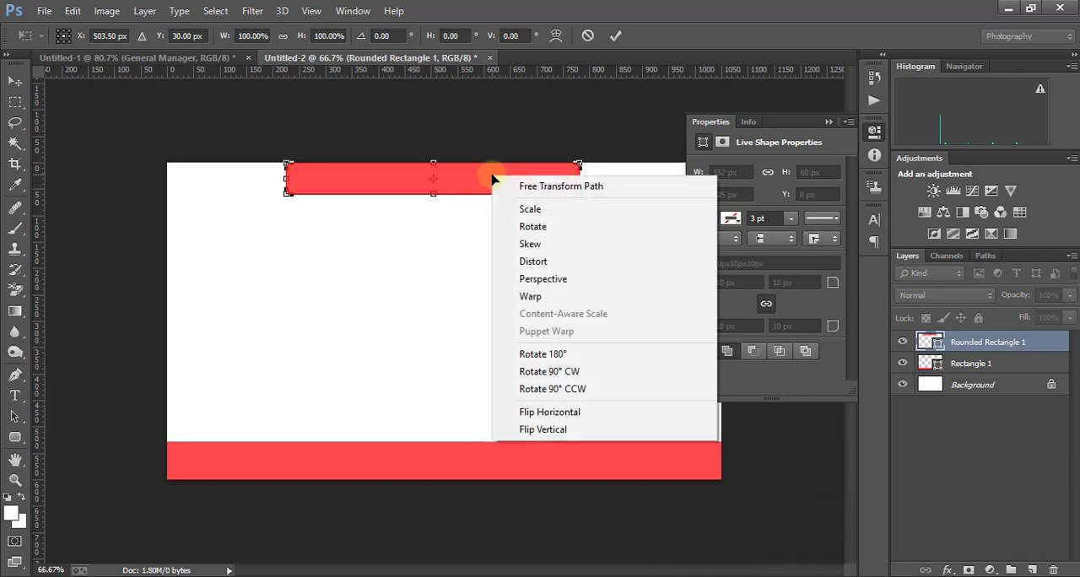
{"action": "left_click", "coordinate": [574, 250]}
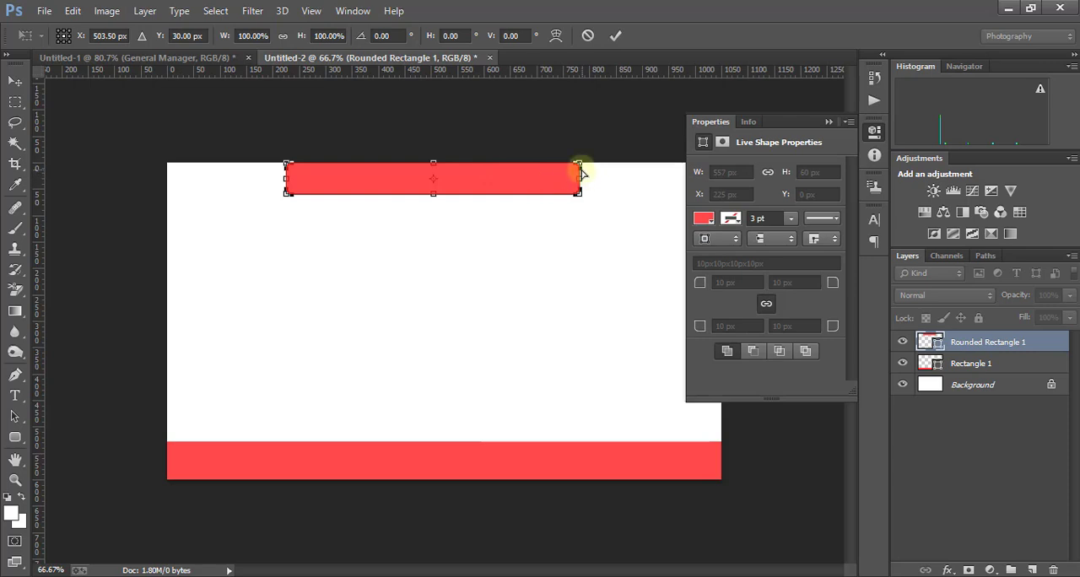
{"action": "left_click_drag", "start_coordinate": [581, 165], "coordinate": [600, 163]}
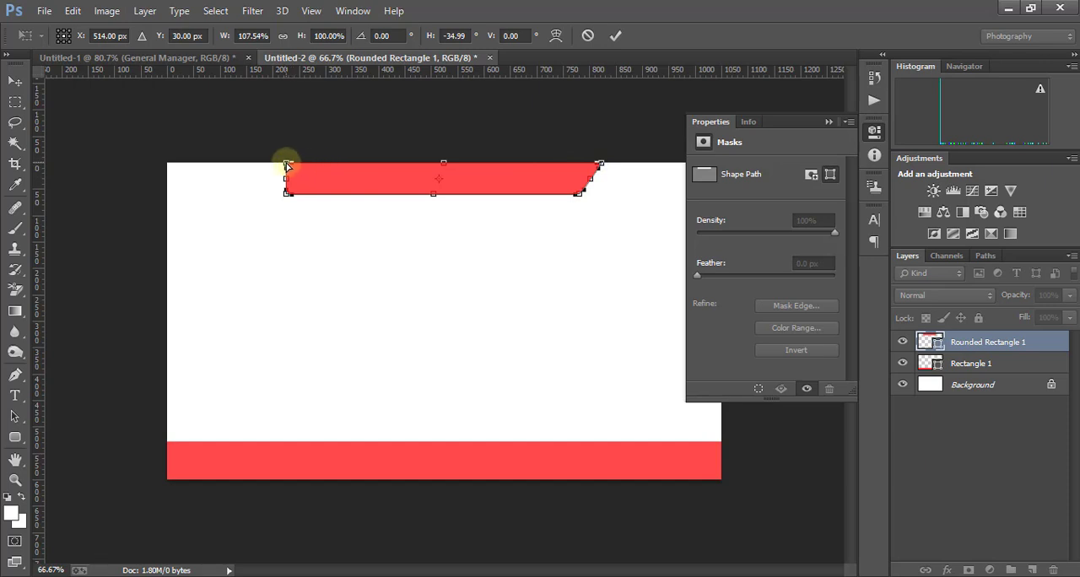
{"action": "left_click_drag", "start_coordinate": [287, 166], "coordinate": [270, 163]}
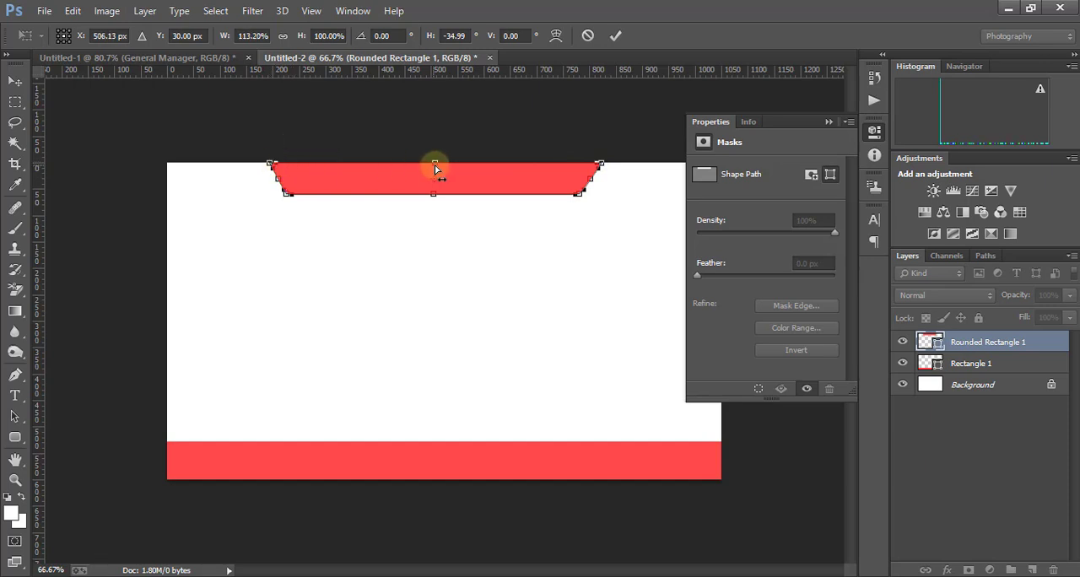
{"action": "left_click", "coordinate": [829, 124]}
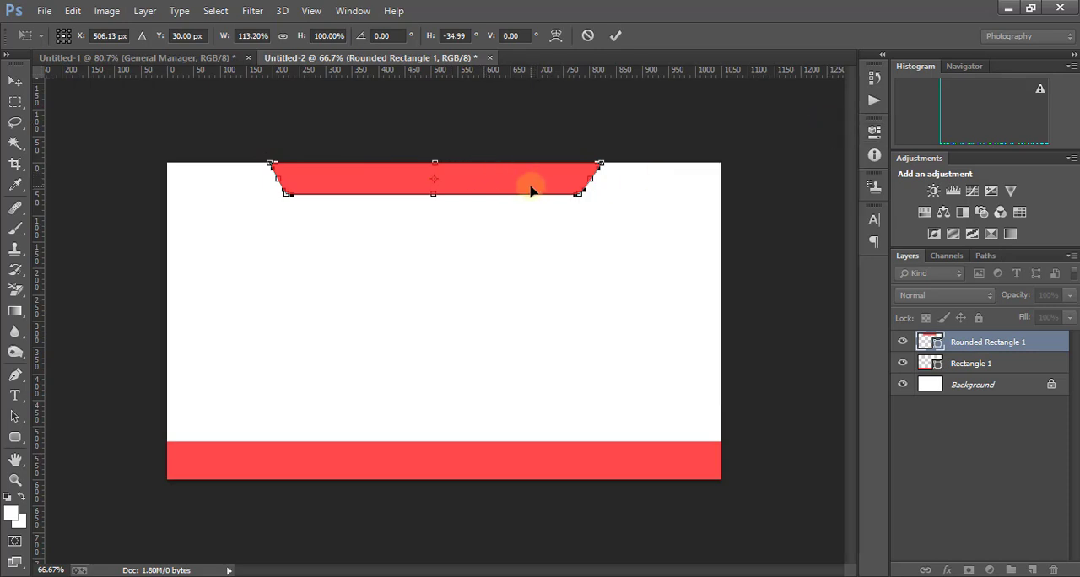
{"action": "left_click", "coordinate": [615, 36]}
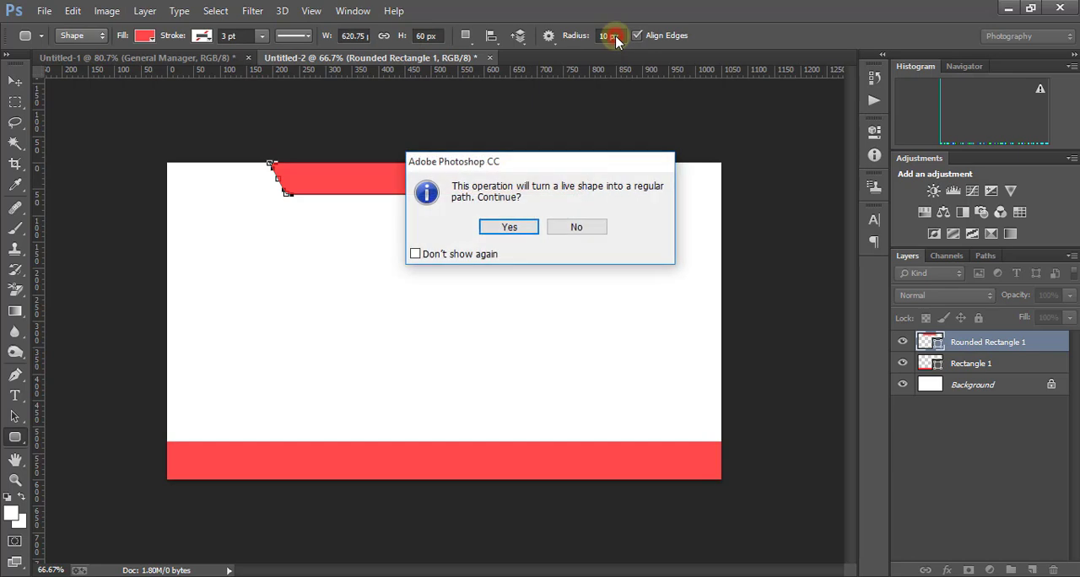
{"action": "left_click", "coordinate": [509, 227]}
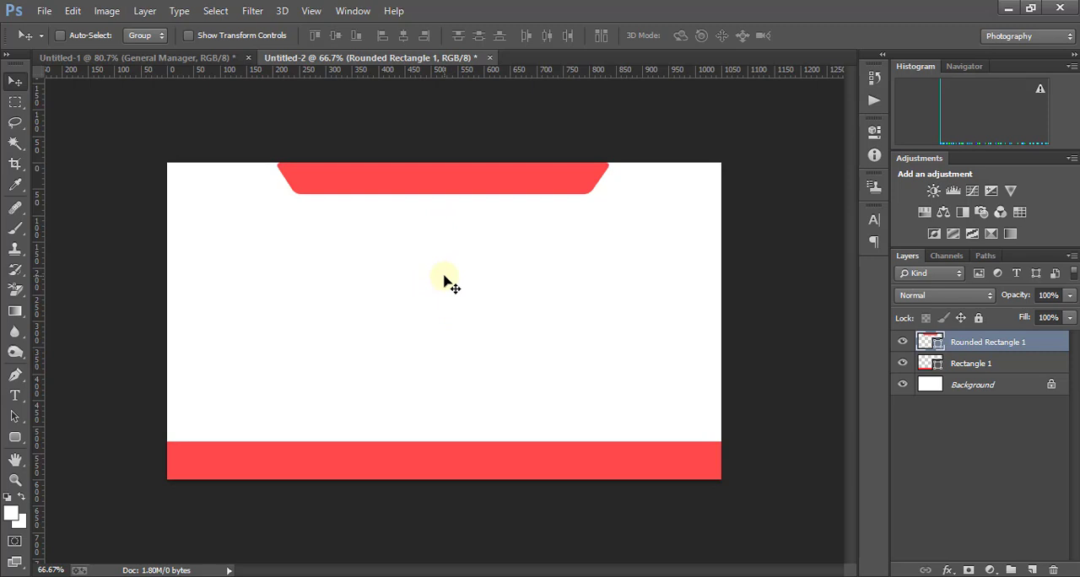
- Copy the circular logo from the first card document into the middle of the new card
{"action": "left_click", "coordinate": [168, 57]}
{"action": "right_click", "coordinate": [199, 203]}
{"action": "left_click", "coordinate": [238, 211]}
{"action": "left_click_drag", "start_coordinate": [192, 214], "coordinate": [438, 306]}
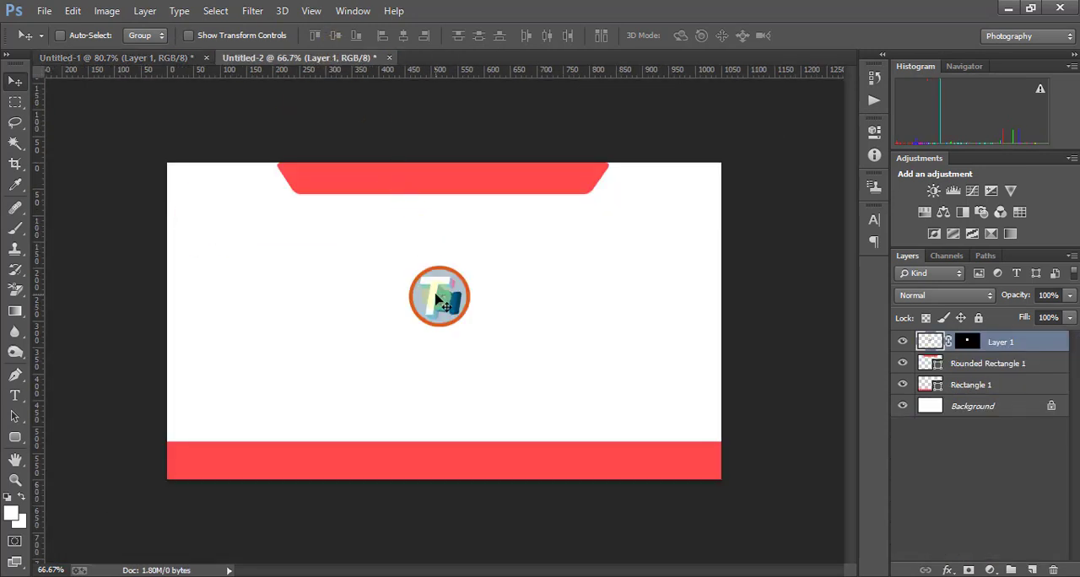
- Add the black 10 pt bold italic Arial text "Tech Bangla IT" below the logo
{"action": "left_click", "coordinate": [15, 395]}
{"action": "left_click", "coordinate": [338, 350]}
{"action": "type", "text": "T"}
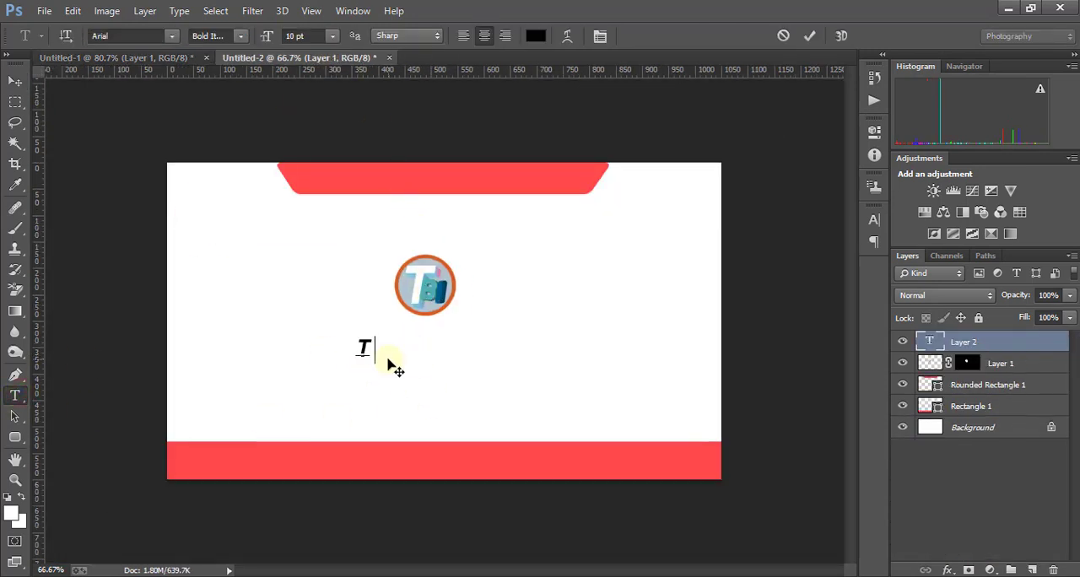
{"action": "type", "text": "ech Bangla IT"}
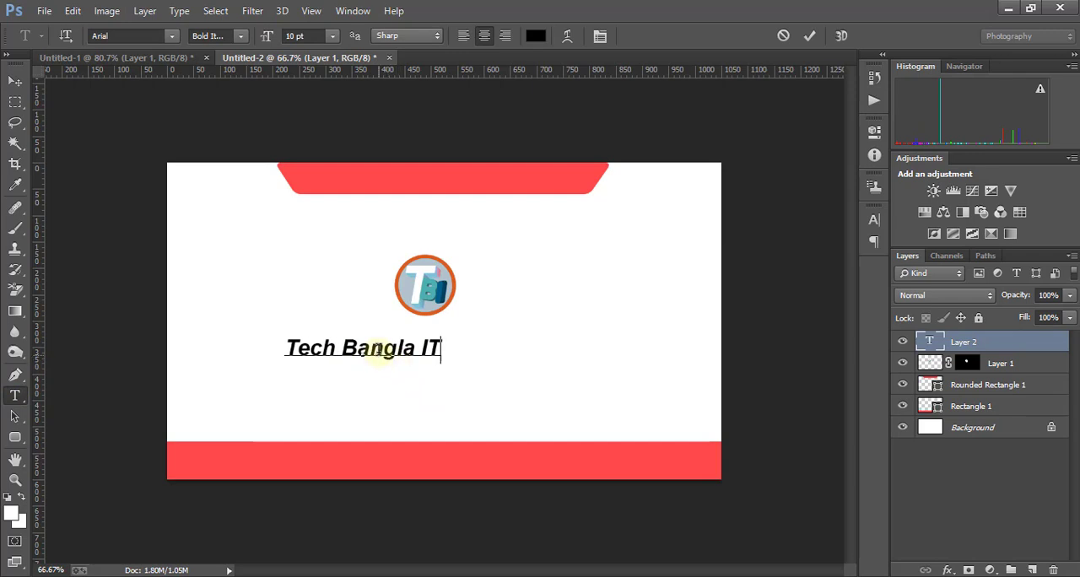
{"action": "left_click", "coordinate": [374, 287]}
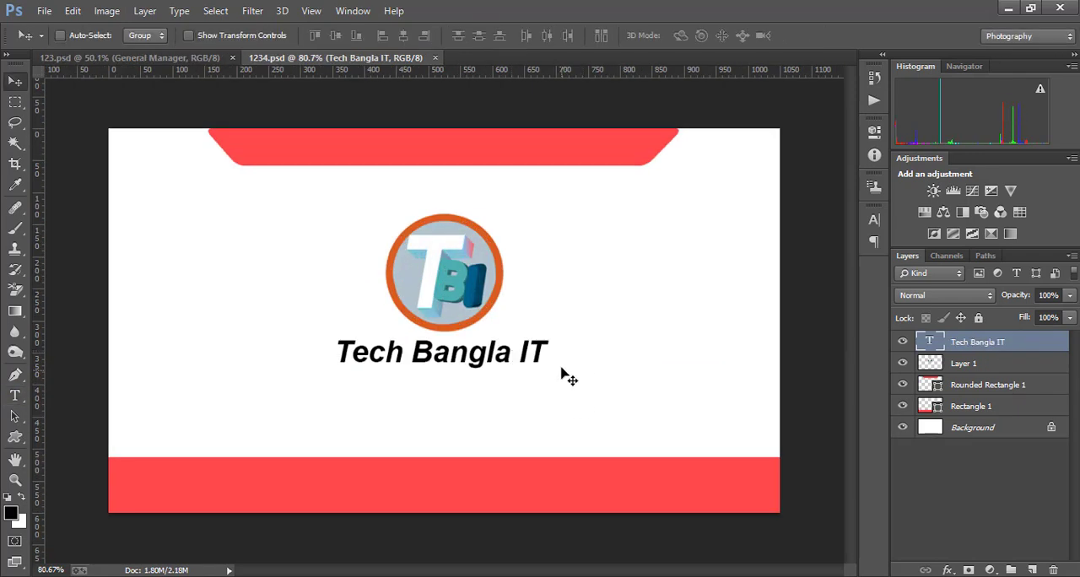
- Arrange 123.psd and 1234.psd as floating windows side by side to view both card sides together
{"action": "scroll", "coordinate": [560, 359], "scroll_direction": "down", "scroll_amount": 5}
{"action": "scroll", "coordinate": [559, 360], "scroll_direction": "up", "scroll_amount": 4}
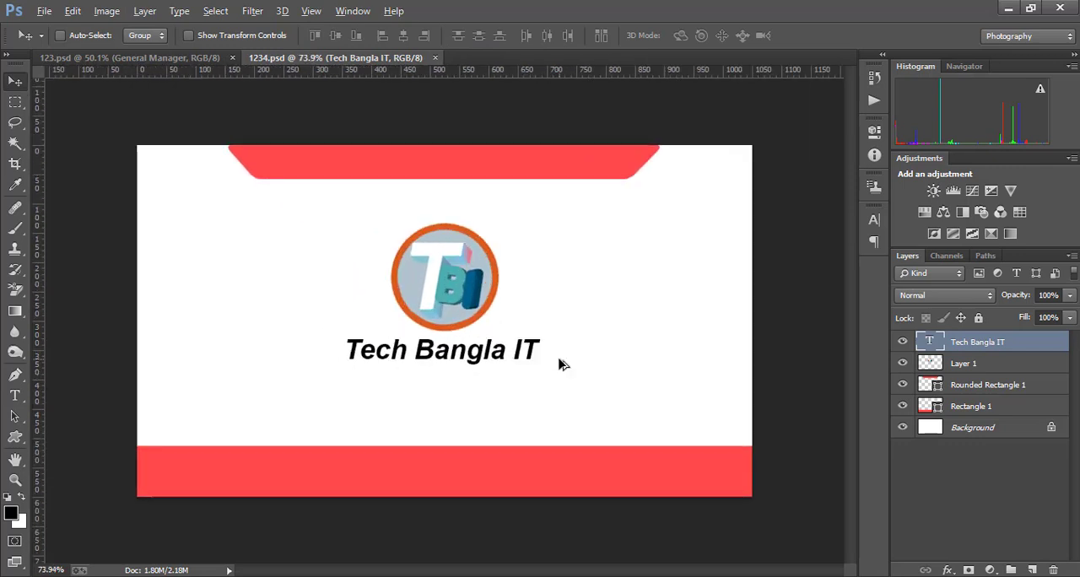
{"action": "left_click_drag", "start_coordinate": [291, 61], "coordinate": [390, 103]}
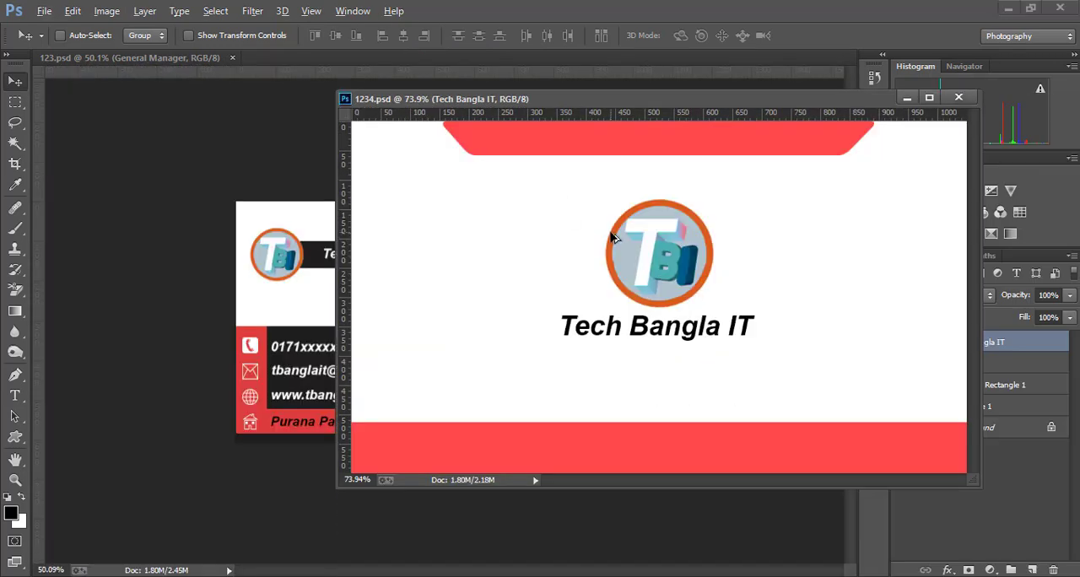
{"action": "scroll", "coordinate": [610, 236], "scroll_direction": "down", "scroll_amount": 3}
{"action": "scroll", "coordinate": [610, 237], "scroll_direction": "up", "scroll_amount": 1}
{"action": "left_click_drag", "start_coordinate": [498, 98], "coordinate": [603, 81]}
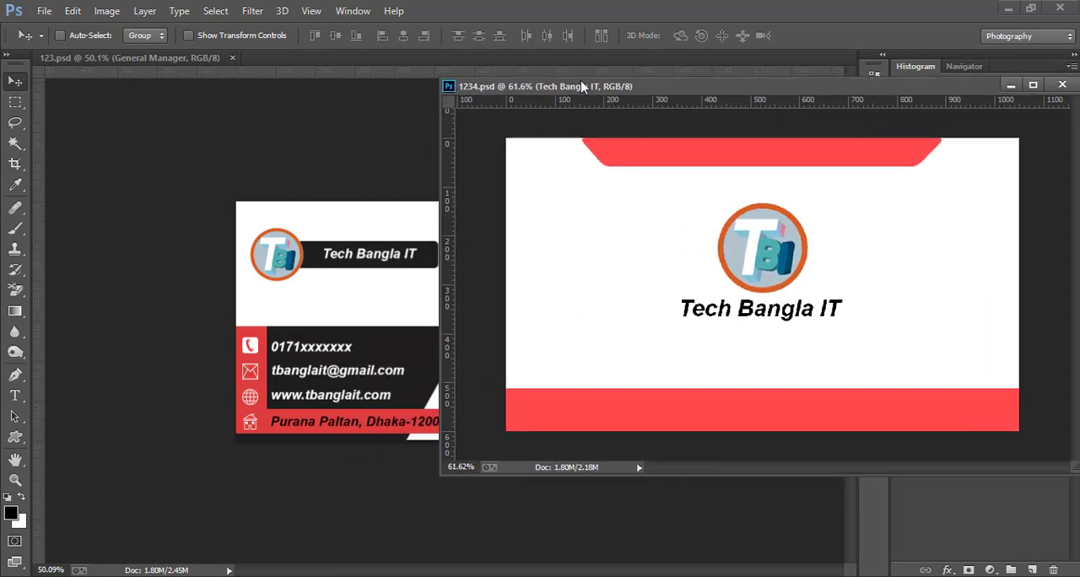
{"action": "left_click", "coordinate": [189, 60]}
{"action": "left_click_drag", "start_coordinate": [190, 63], "coordinate": [169, 82]}
{"action": "left_click_drag", "start_coordinate": [637, 84], "coordinate": [683, 80]}
{"action": "scroll", "coordinate": [769, 190], "scroll_direction": "down", "scroll_amount": 1}
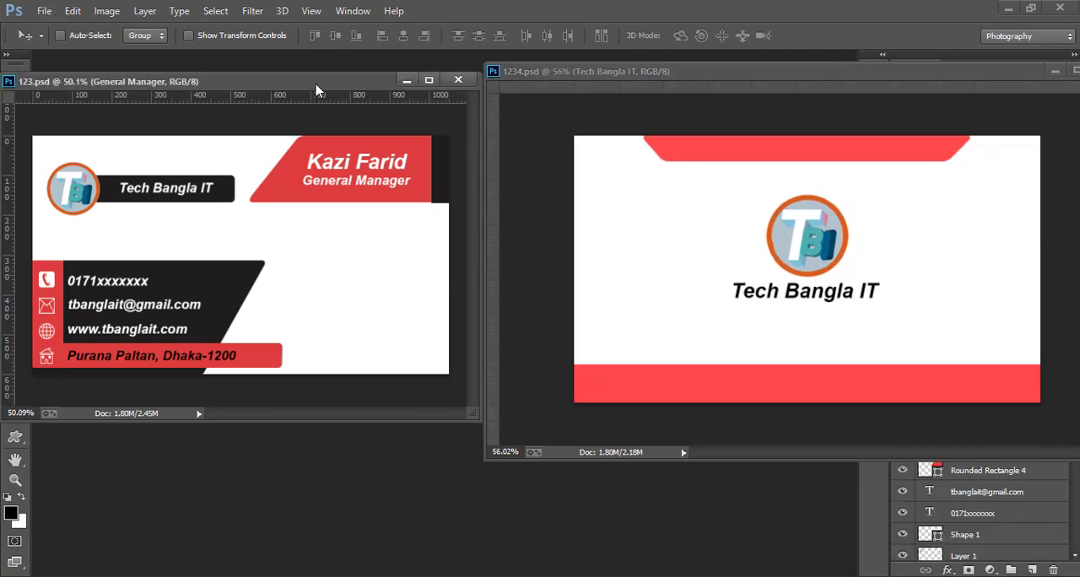